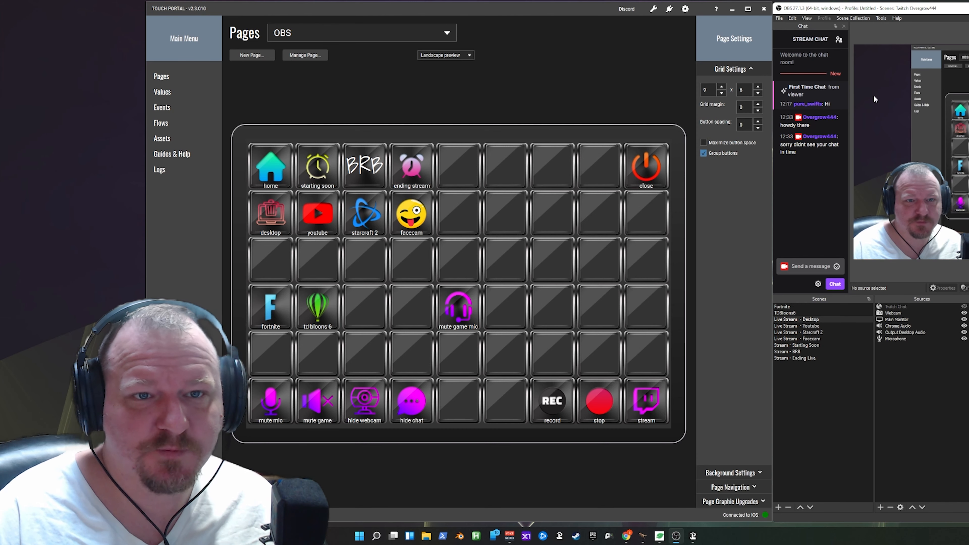
# - Look through the Assets gallery and bring up the Touch Portal assets website for additional plug-ins
pyautogui.moveTo(968, 137); pyautogui.dragTo(472, 137)
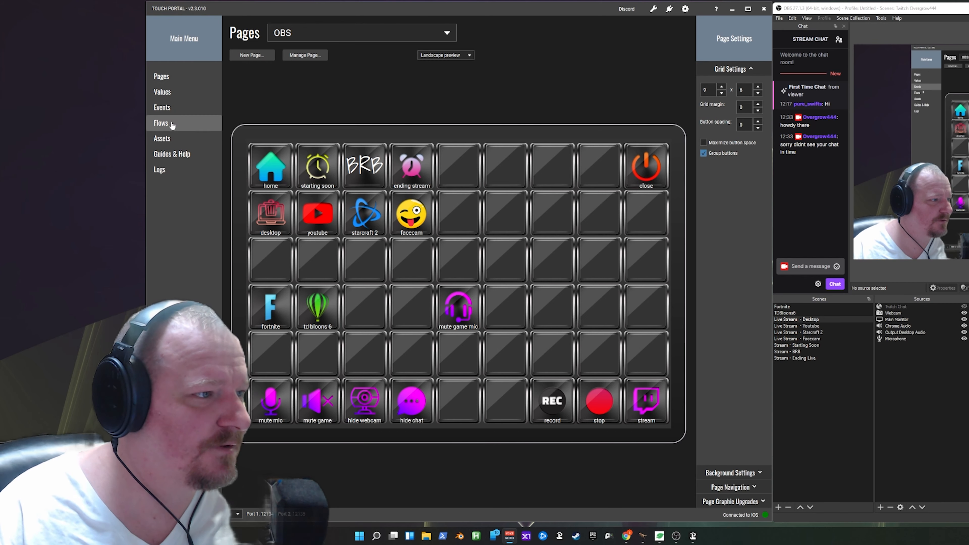
pyautogui.click(164, 140)
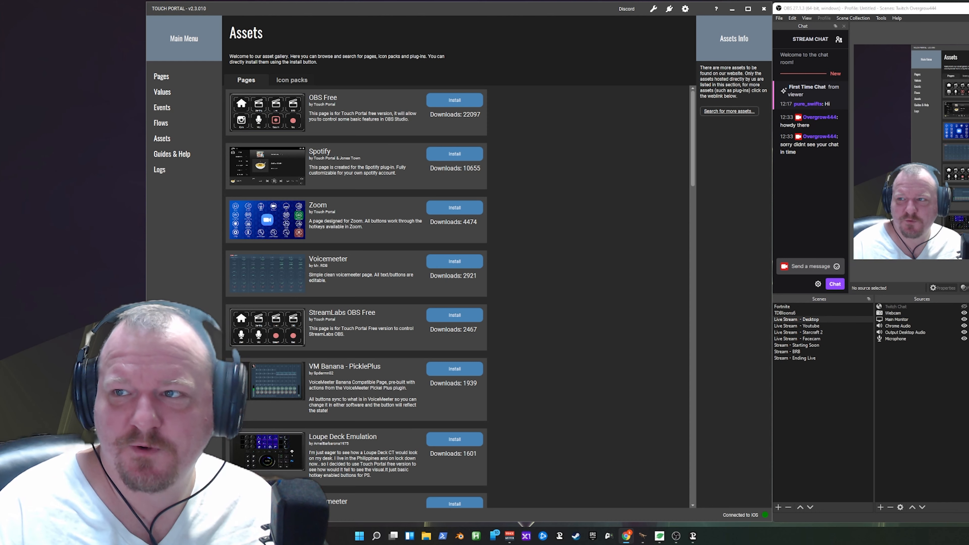
pyautogui.moveTo(968, 58); pyautogui.dragTo(511, 44)
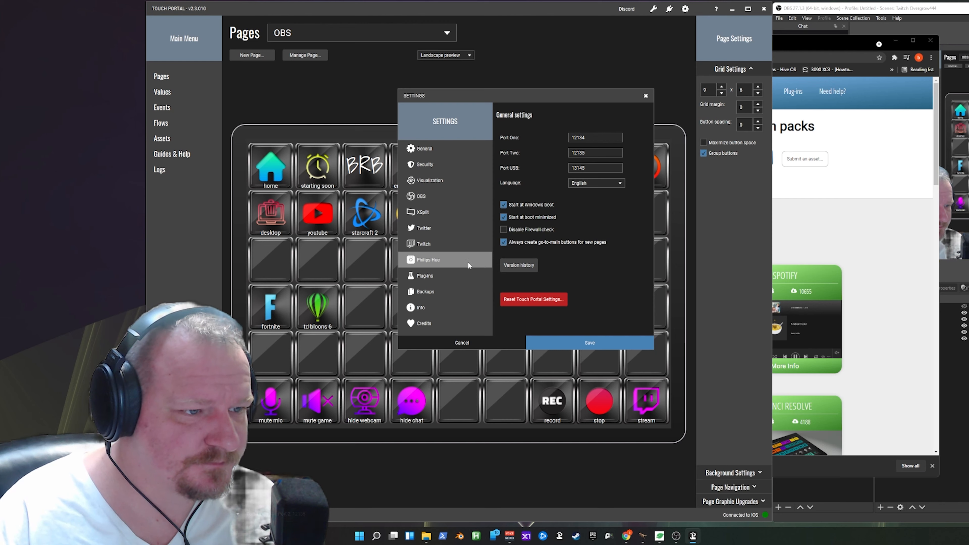
# - Import the Touch_Portal_Voicemeeter_Plugin file from Downloads in the plug-in settings, and check its action category in a blank button
pyautogui.click(463, 277)
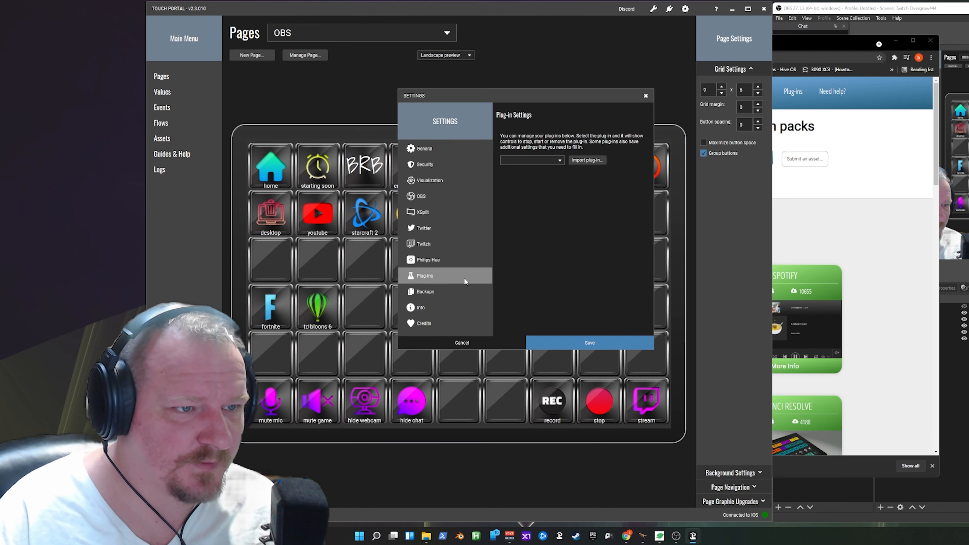
pyautogui.click(593, 161)
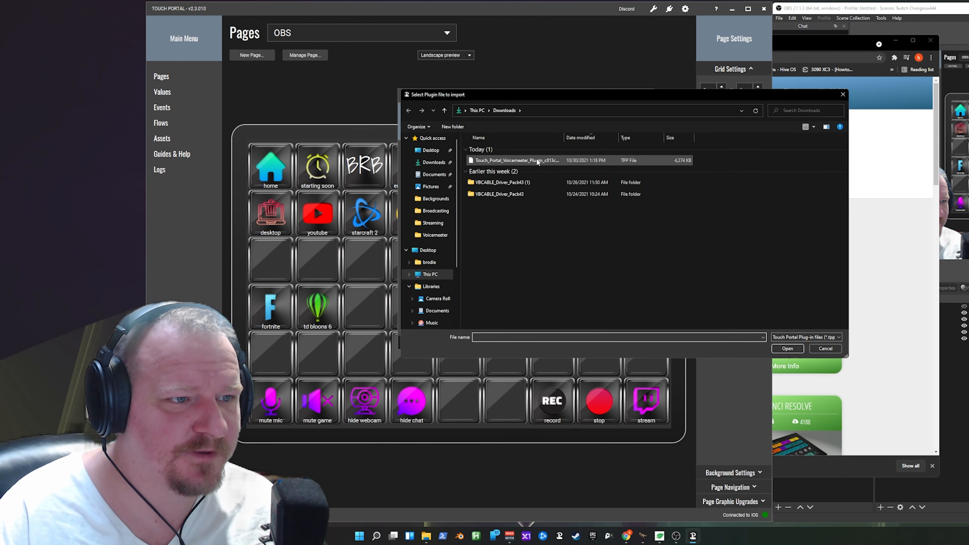
pyautogui.doubleClick(521, 160)
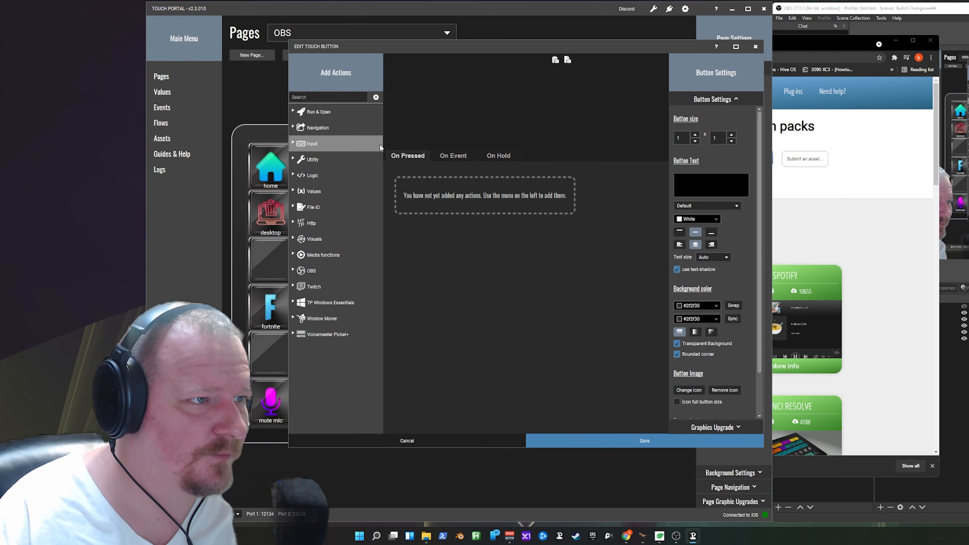
pyautogui.click(755, 46)
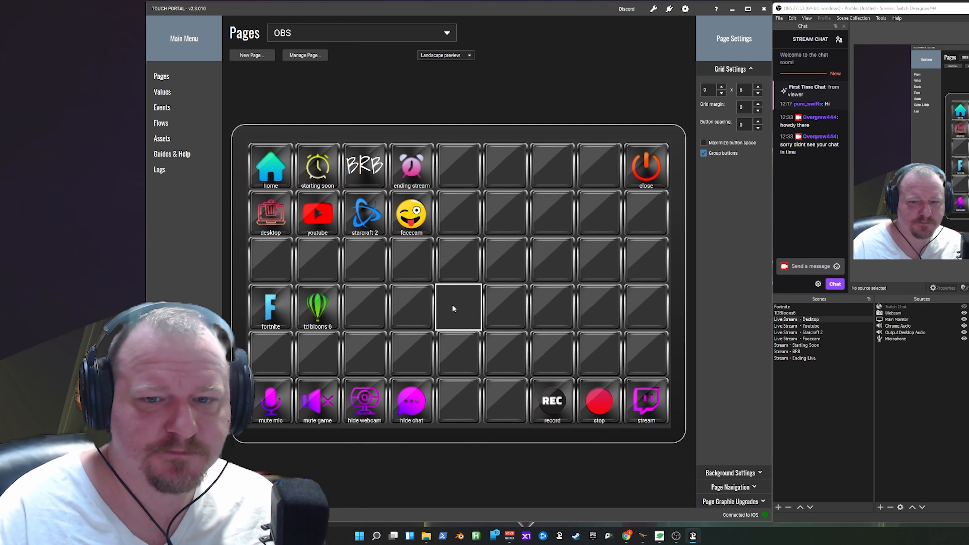
# - Create a button in the empty fifth cell of the fourth row, labelled "mute game mic" with bottom-aligned text
pyautogui.click(455, 294)
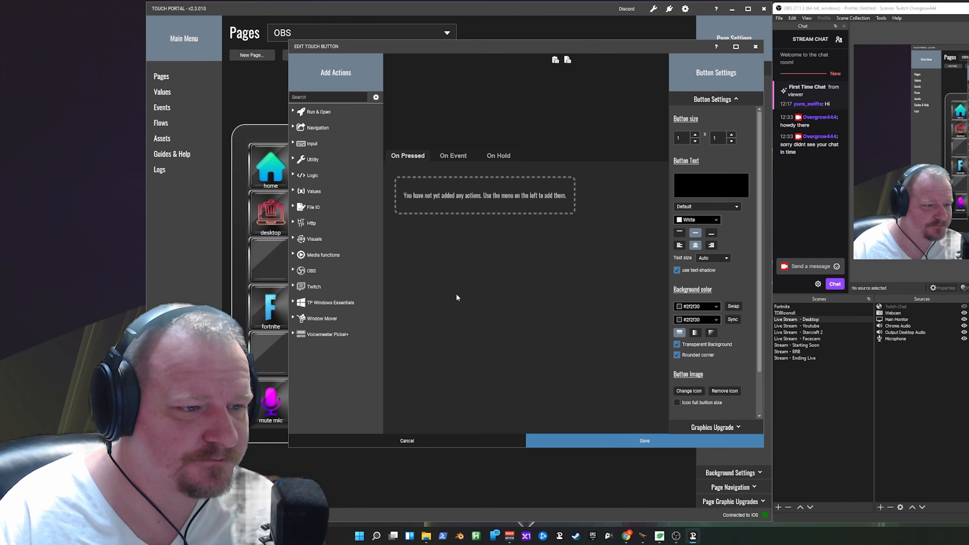
pyautogui.write('mut')
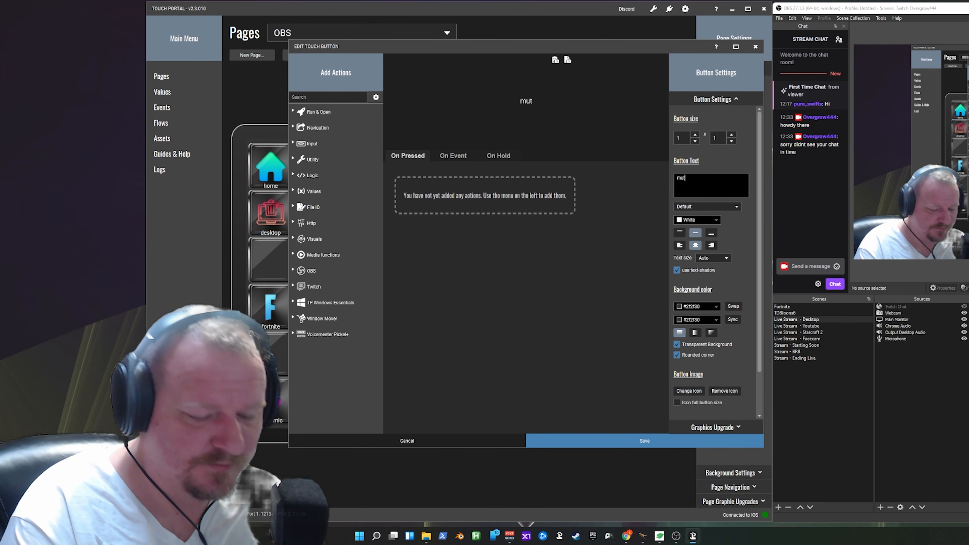
pyautogui.write('e game mic')
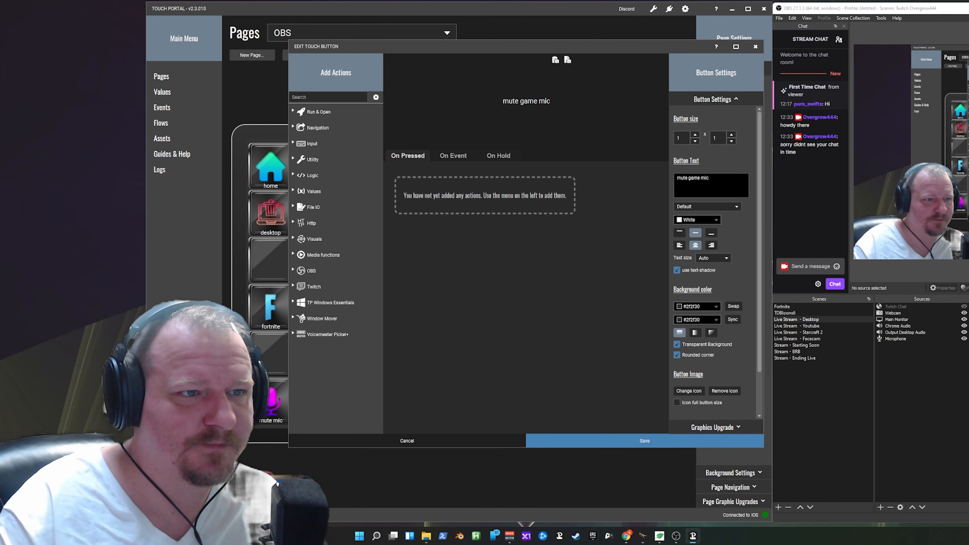
pyautogui.click(711, 233)
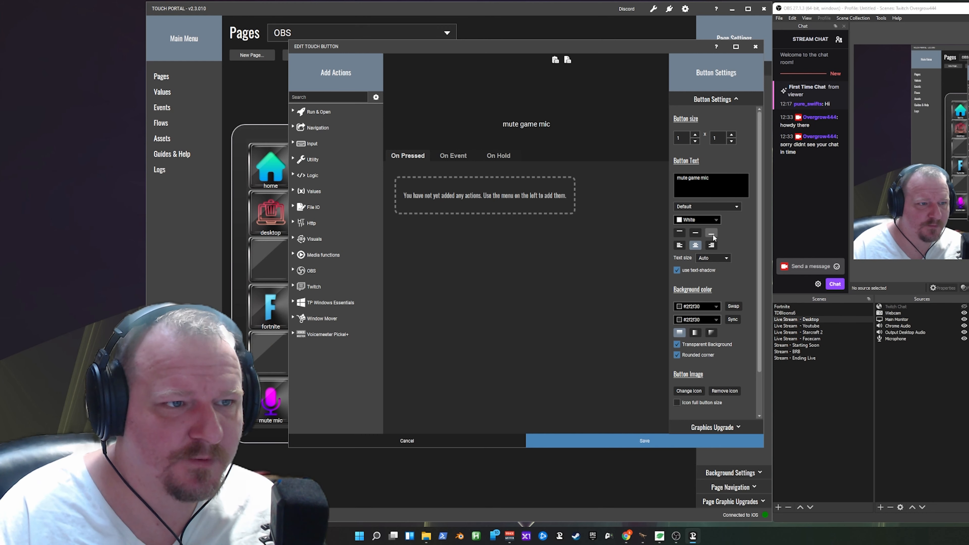
# - Give the button the purple headset icon from the METALLUM icon pack at full button size
pyautogui.click(678, 403)
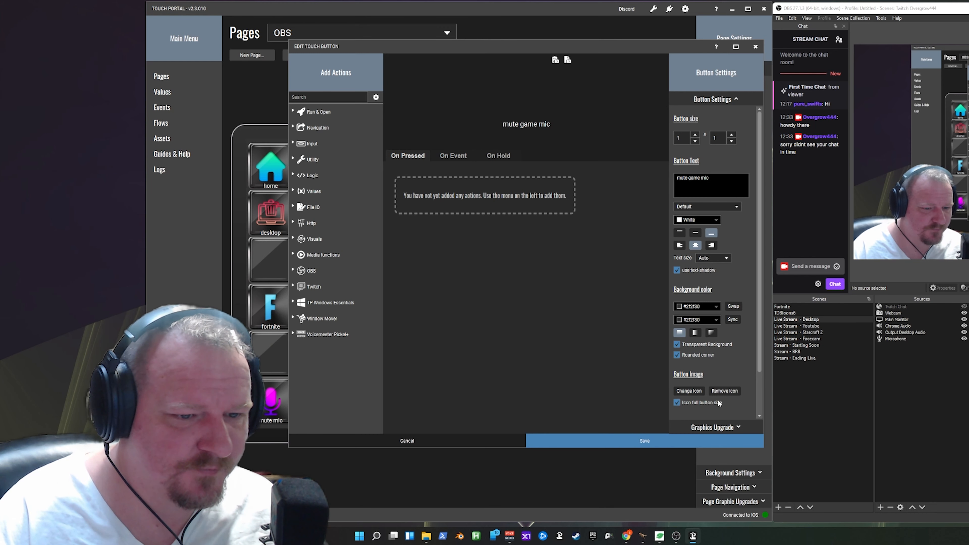
pyautogui.click(691, 390)
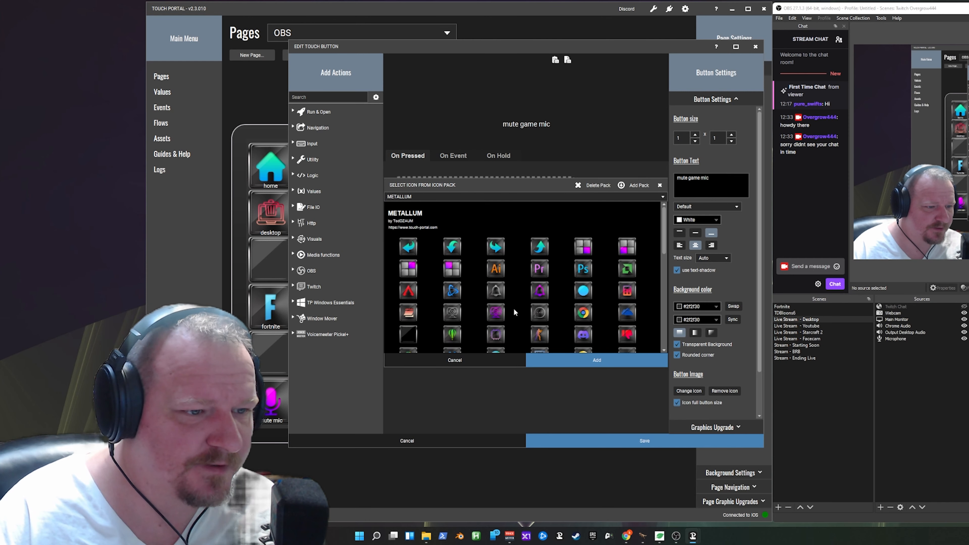
pyautogui.scroll(-1, 506, 320)
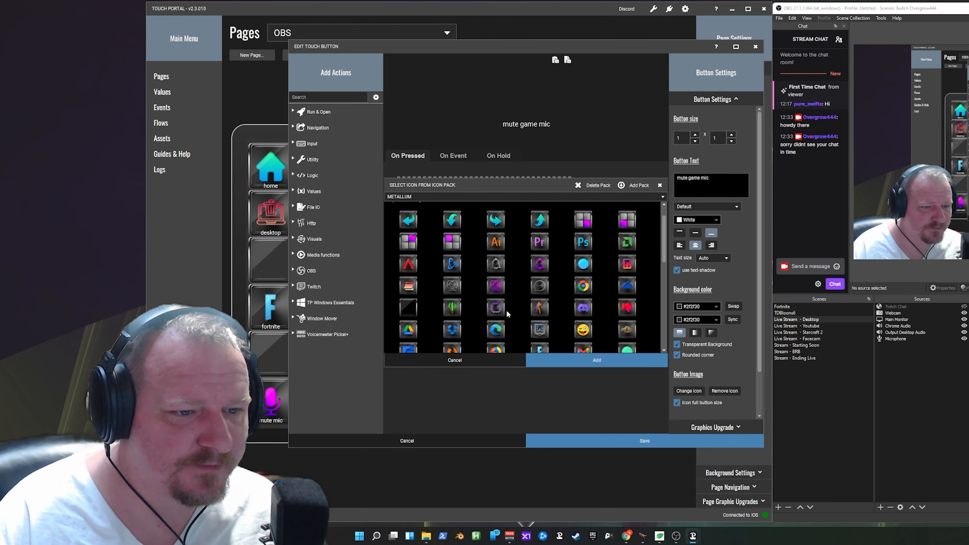
pyautogui.scroll(-2, 506, 313)
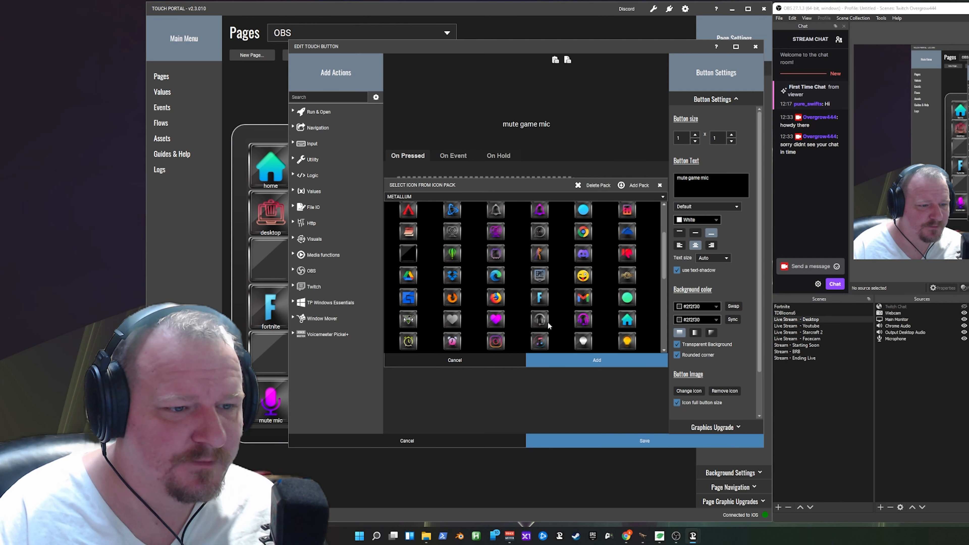
pyautogui.click(589, 323)
pyautogui.click(617, 359)
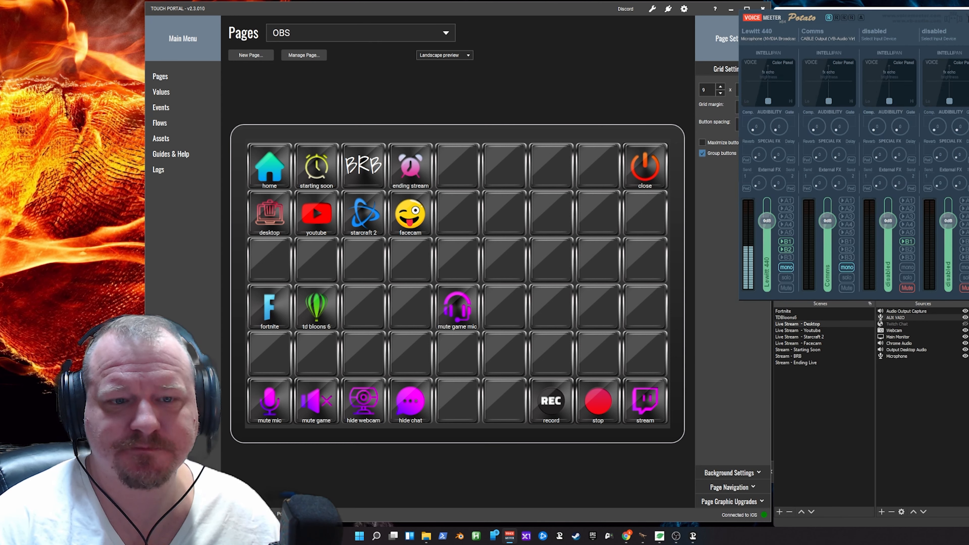
# - Place the Voicemeeter window beside the page and add a Voicemeeter Parameter State Set action to the mute game mic button's pressed actions
pyautogui.moveTo(962, 17); pyautogui.dragTo(968, 14)
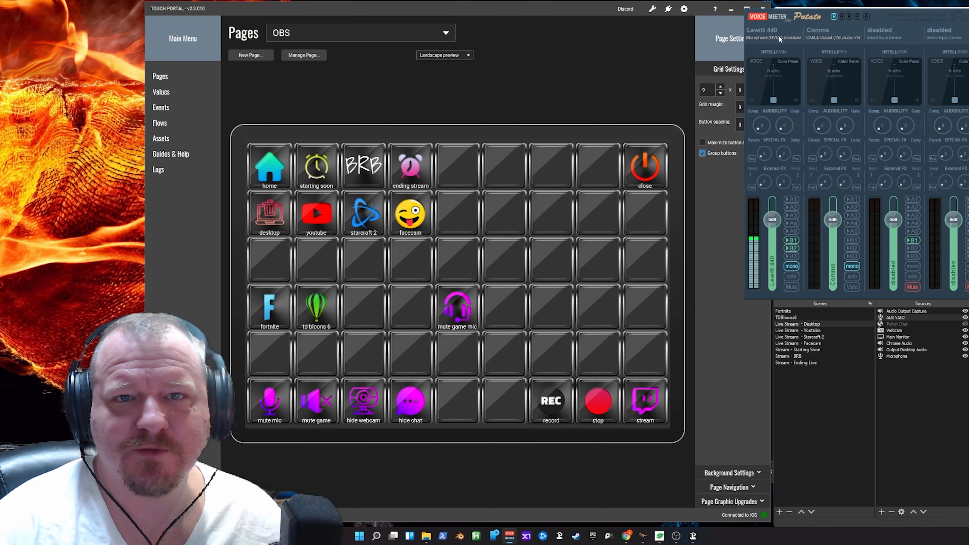
pyautogui.moveTo(888, 17); pyautogui.dragTo(596, 114)
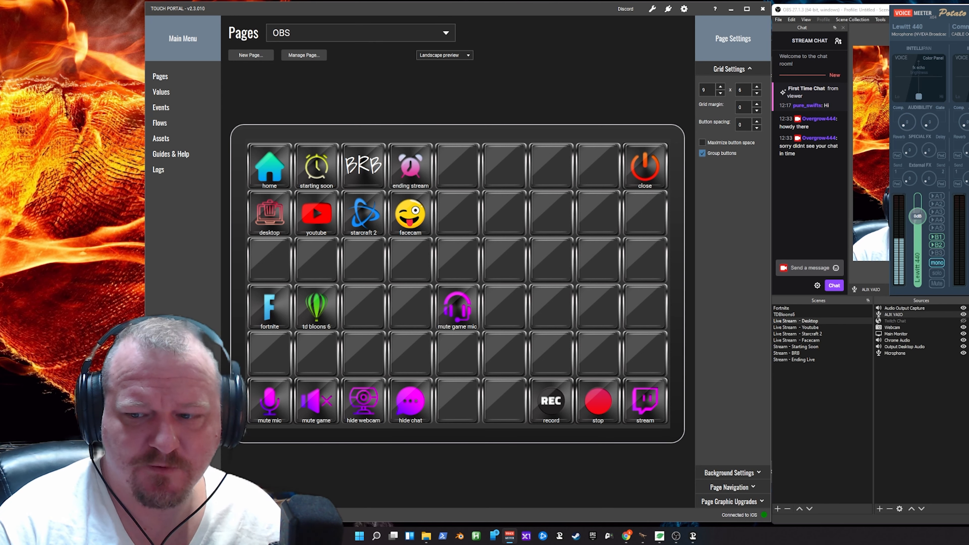
pyautogui.click(453, 309)
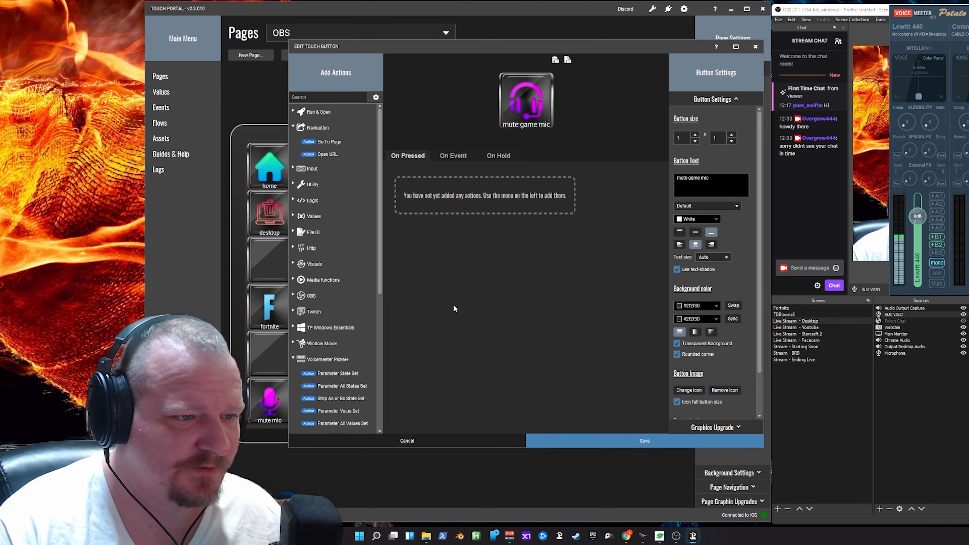
pyautogui.scroll(-5, 335, 172)
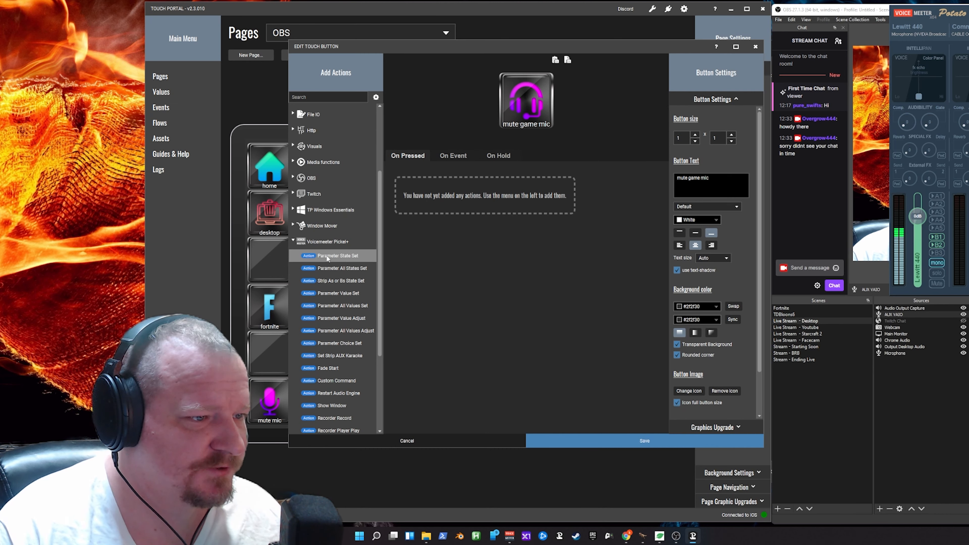
pyautogui.moveTo(327, 259); pyautogui.dragTo(439, 179)
# - Configure the action to set Strip 0 parameter B2 to Toggle, and save the button
pyautogui.click(426, 173)
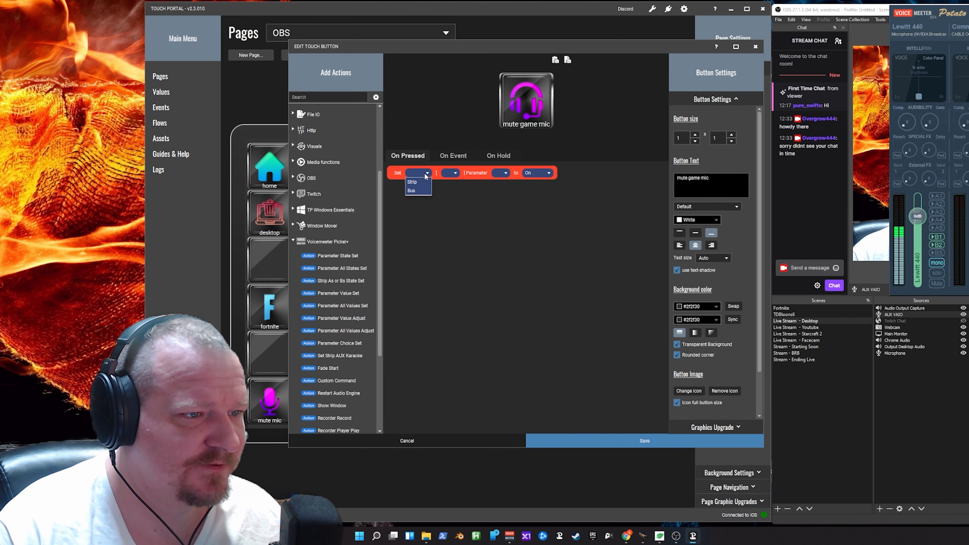
pyautogui.click(415, 185)
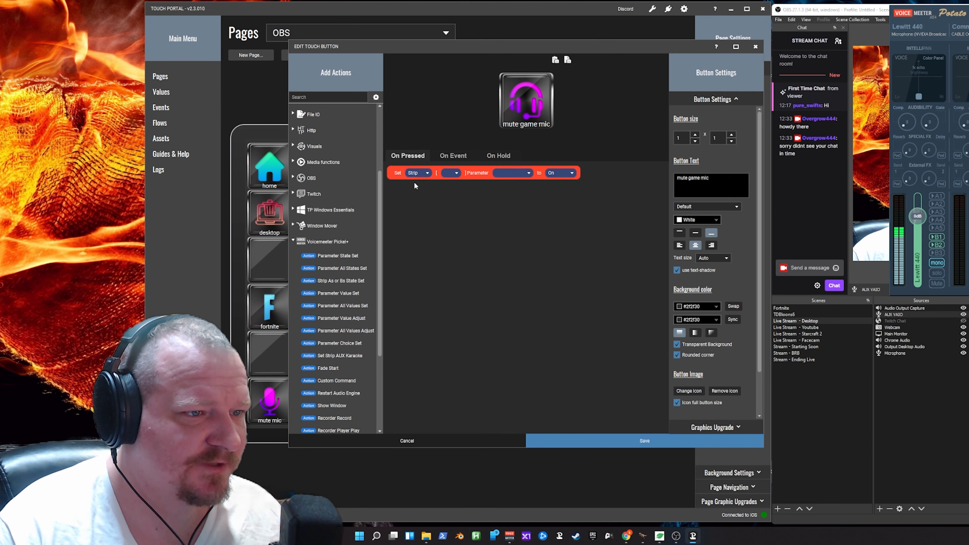
pyautogui.click(458, 173)
pyautogui.click(450, 185)
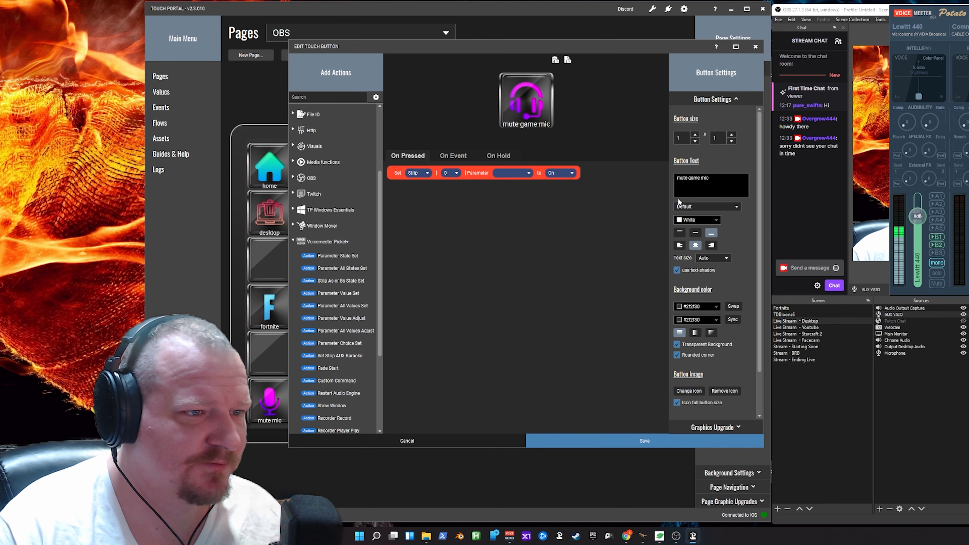
pyautogui.click(508, 173)
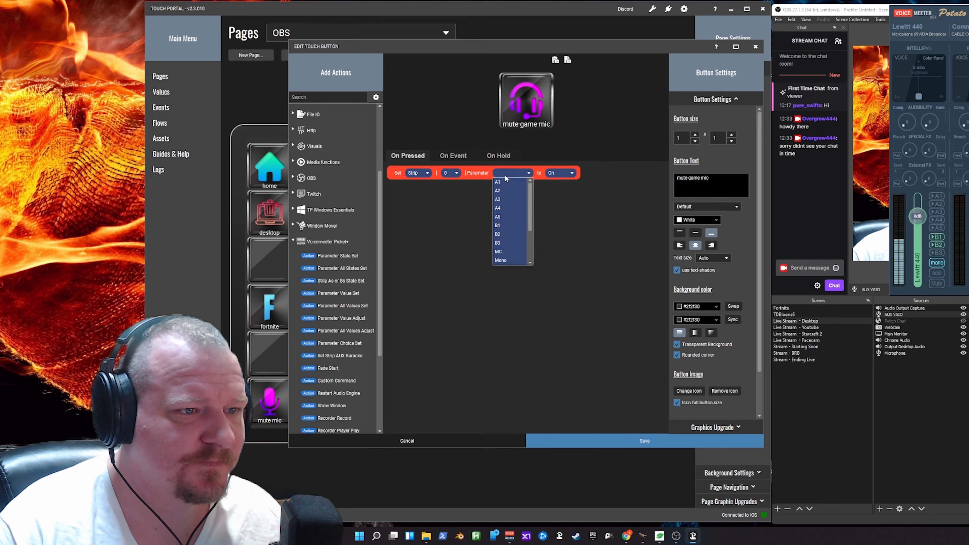
pyautogui.click(500, 233)
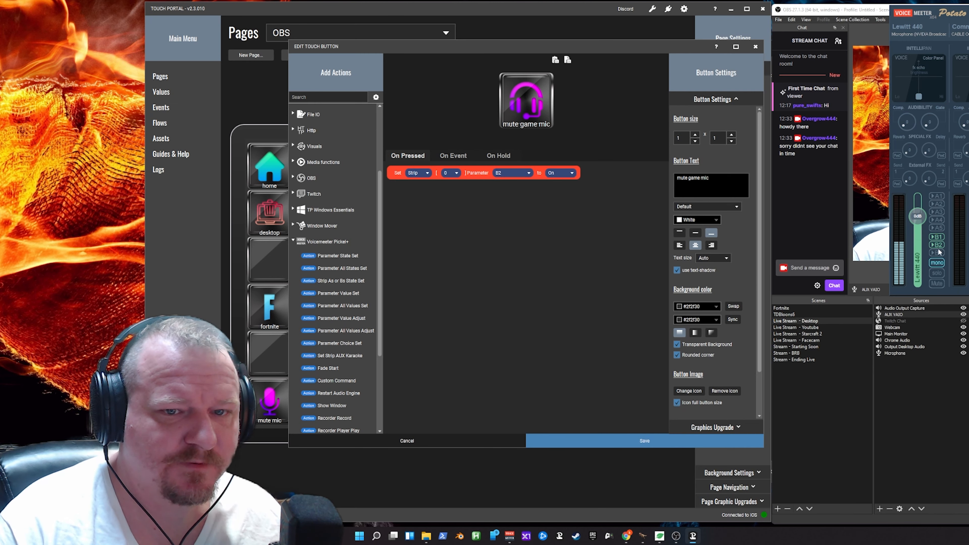
pyautogui.click(555, 175)
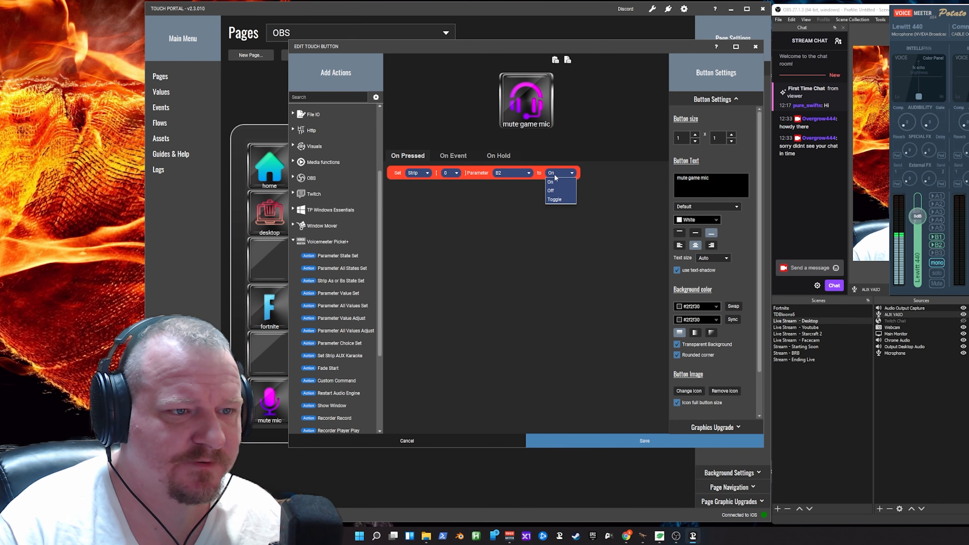
pyautogui.click(556, 199)
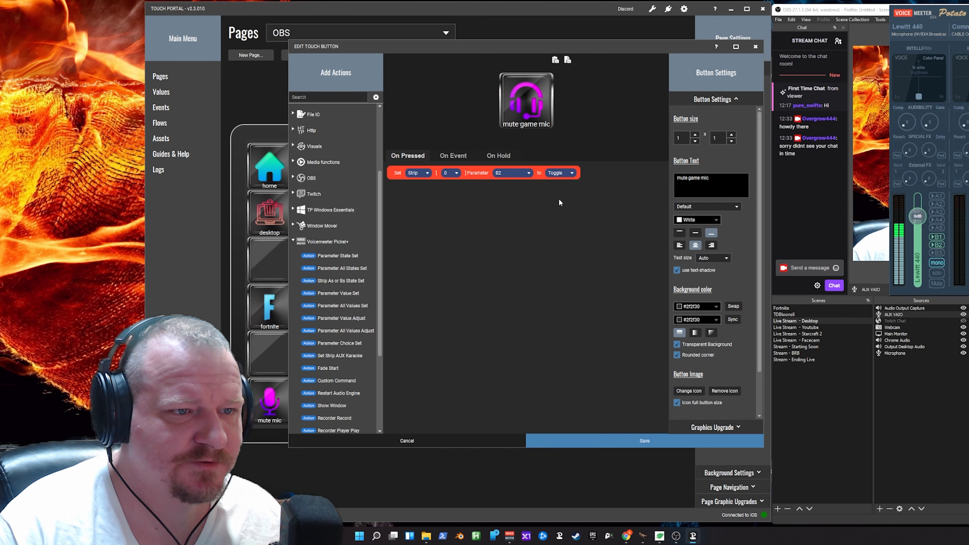
pyautogui.click(602, 442)
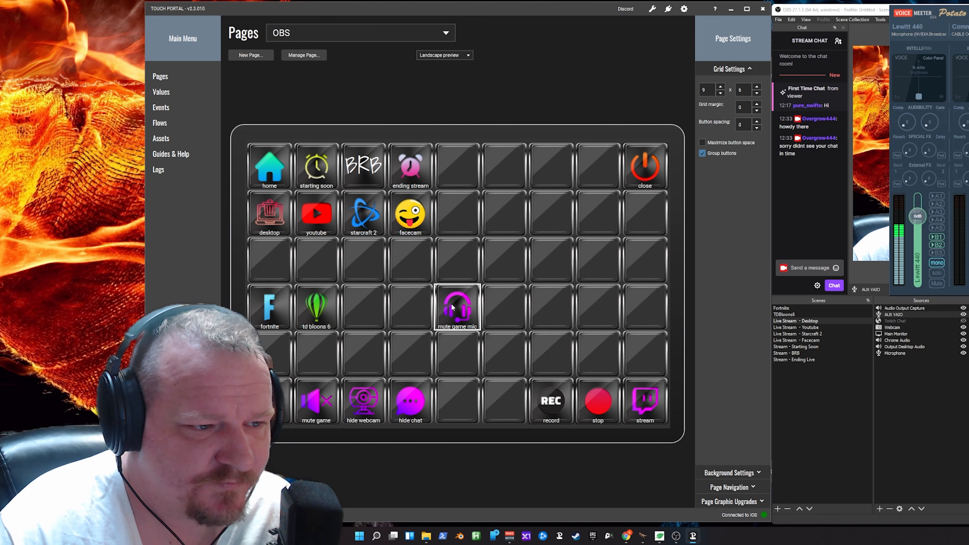
# - Reopen the mute game mic button and add two When Plug-in State changes events to its event actions
pyautogui.rightClick(452, 306)
pyautogui.click(456, 303)
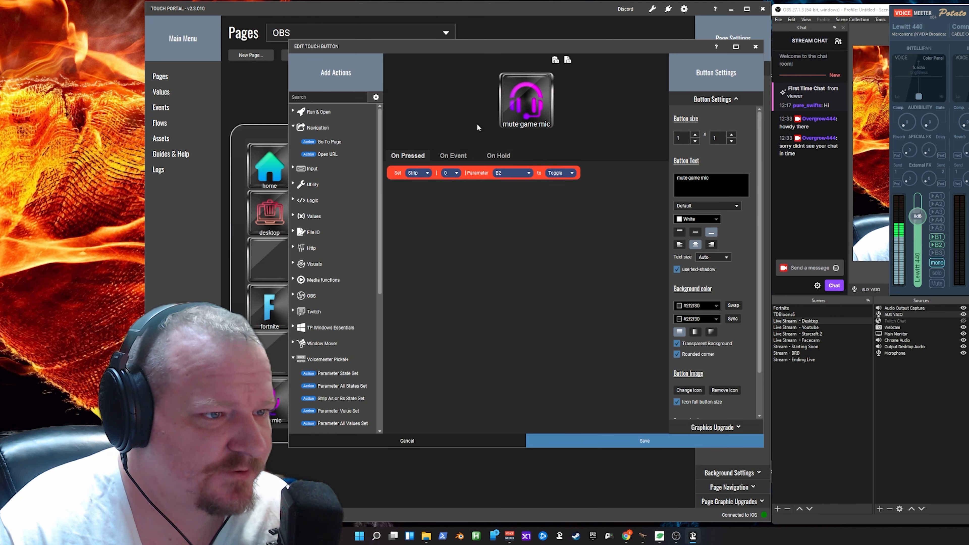
pyautogui.click(460, 156)
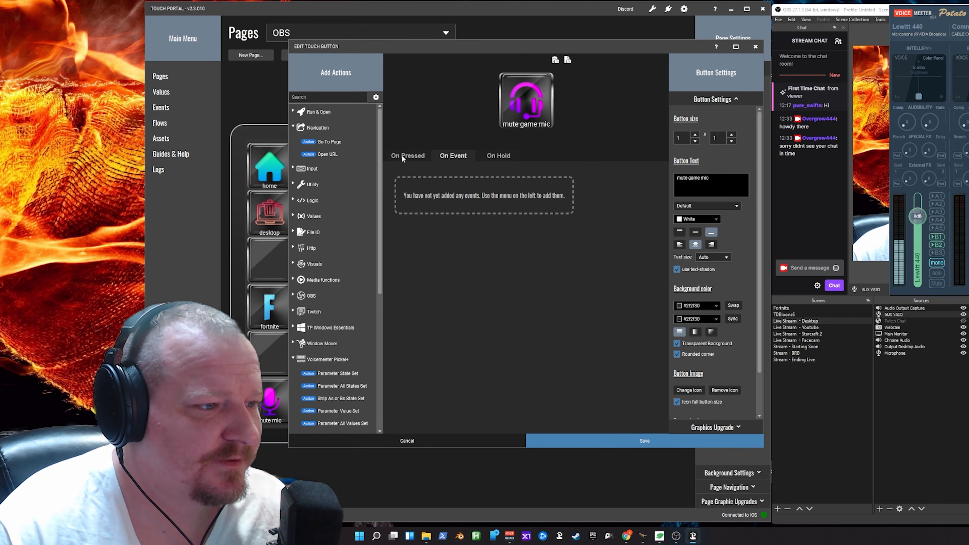
pyautogui.moveTo(381, 293); pyautogui.dragTo(381, 298)
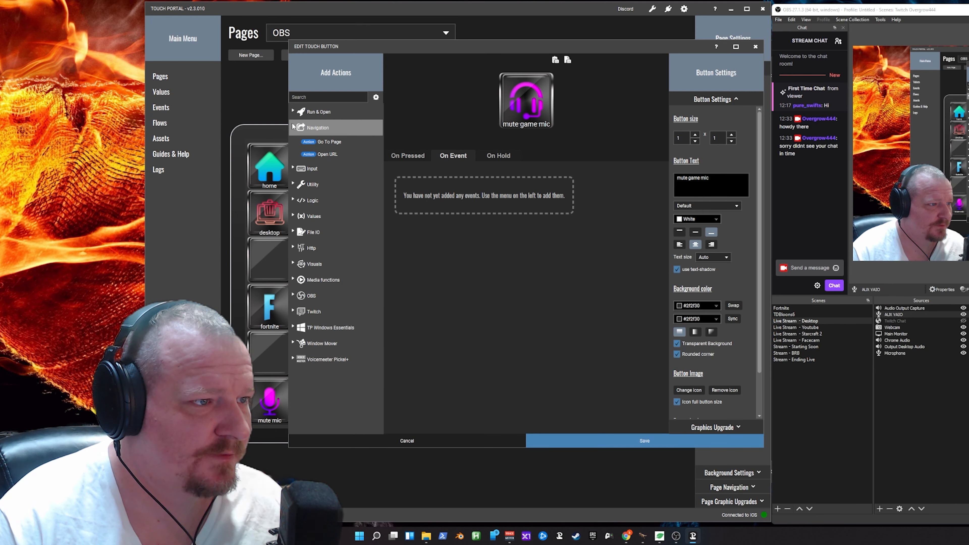
pyautogui.click(293, 127)
pyautogui.click(305, 192)
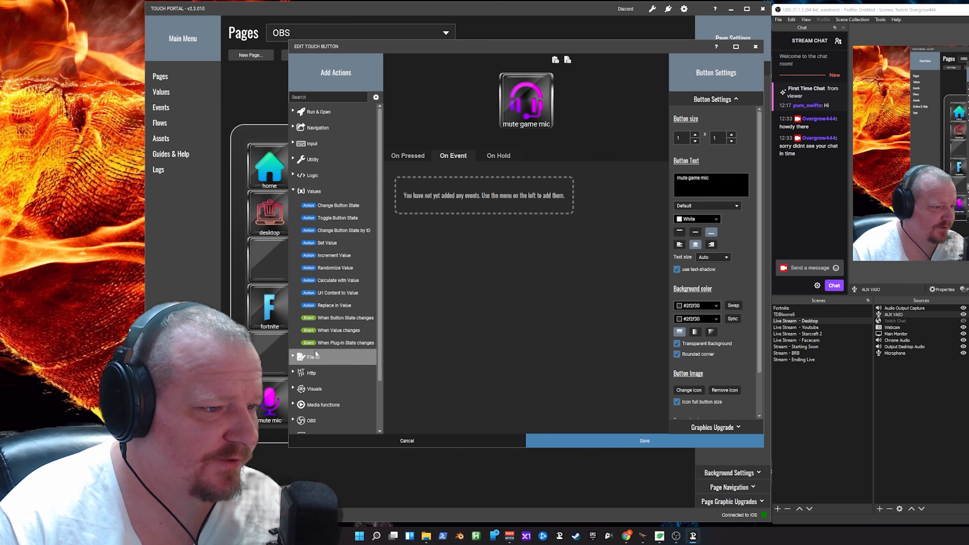
pyautogui.click(326, 344)
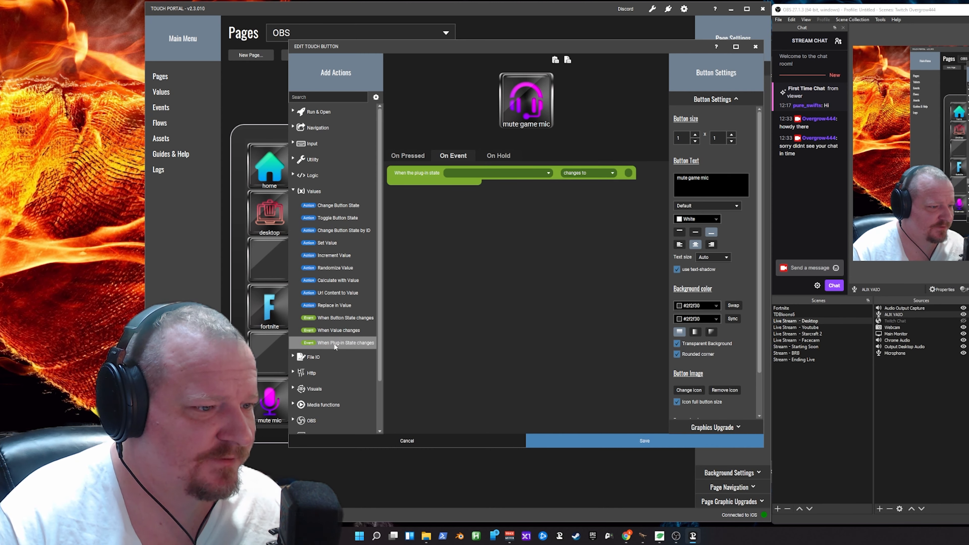
pyautogui.click(335, 345)
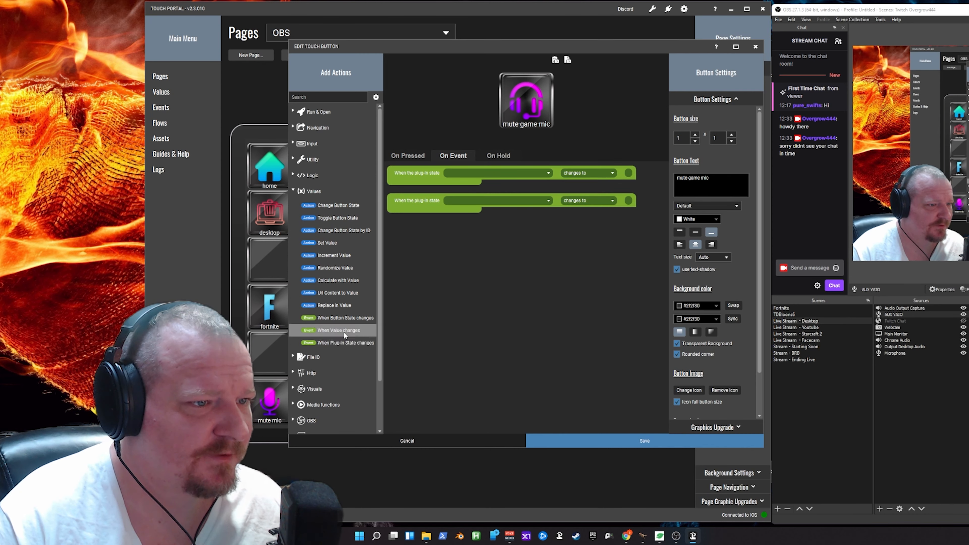
# - Set the plug-in state of both events to Voicemeeter Strip[0] B2
pyautogui.click(508, 174)
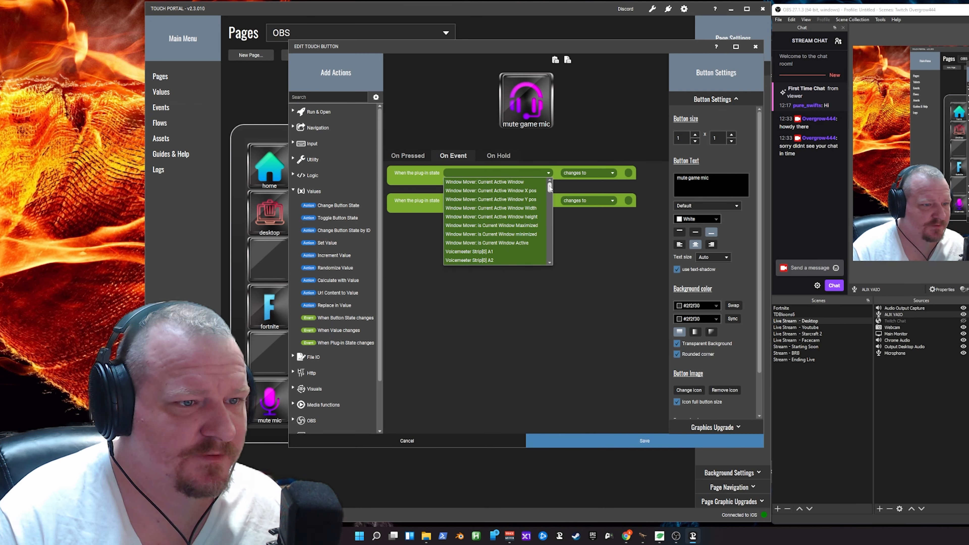
pyautogui.moveTo(550, 187); pyautogui.dragTo(549, 189)
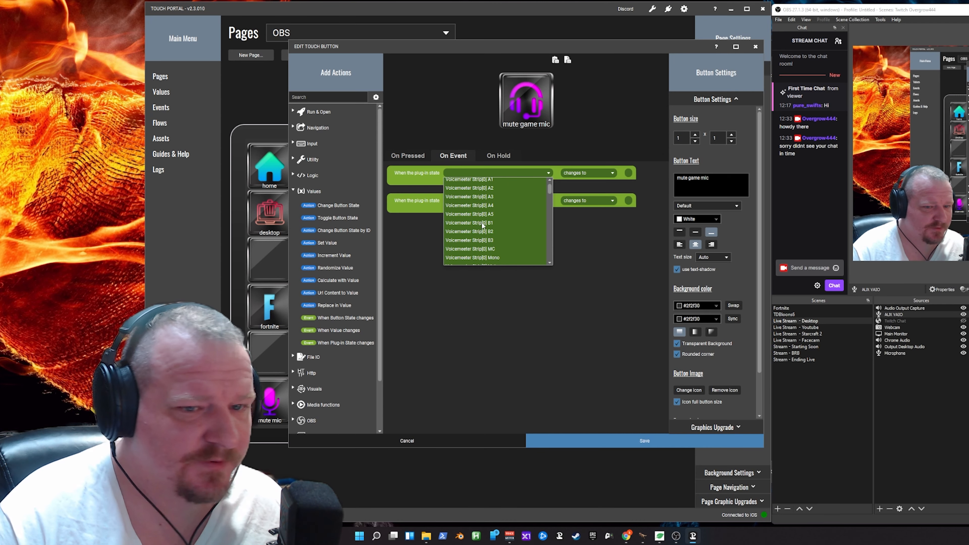
pyautogui.click(478, 232)
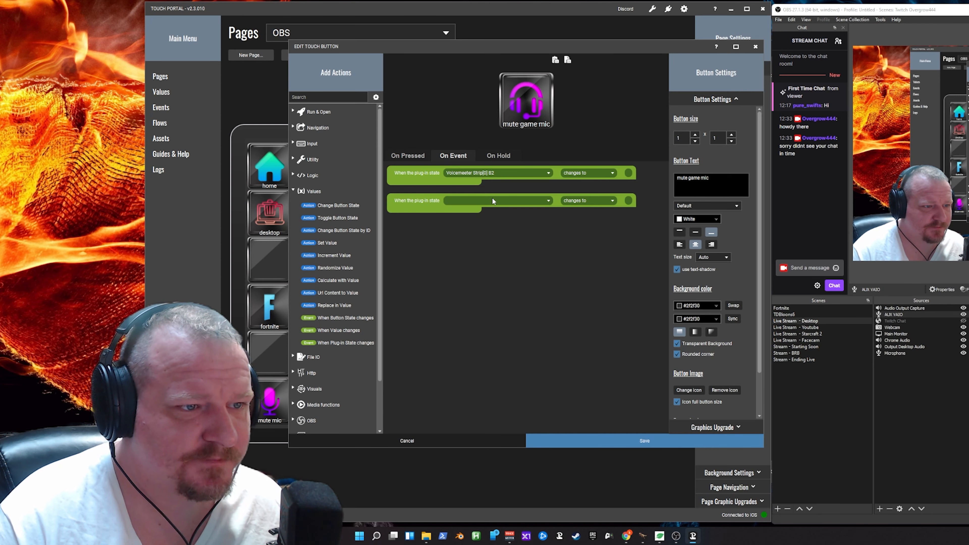
pyautogui.click(493, 201)
pyautogui.scroll(-3, 494, 270)
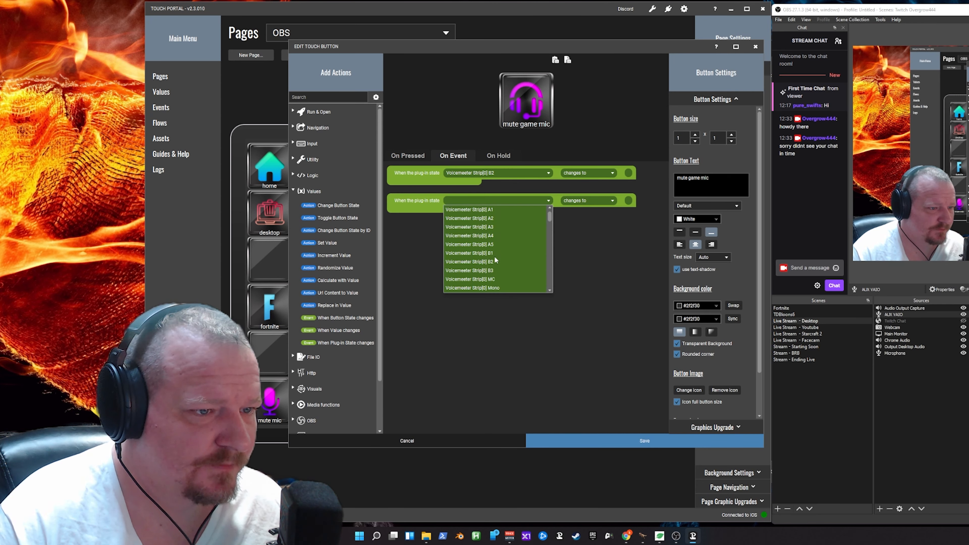
pyautogui.click(494, 263)
# - Make the first B2 event trigger on a change to Off and the second on a change to On
pyautogui.click(593, 202)
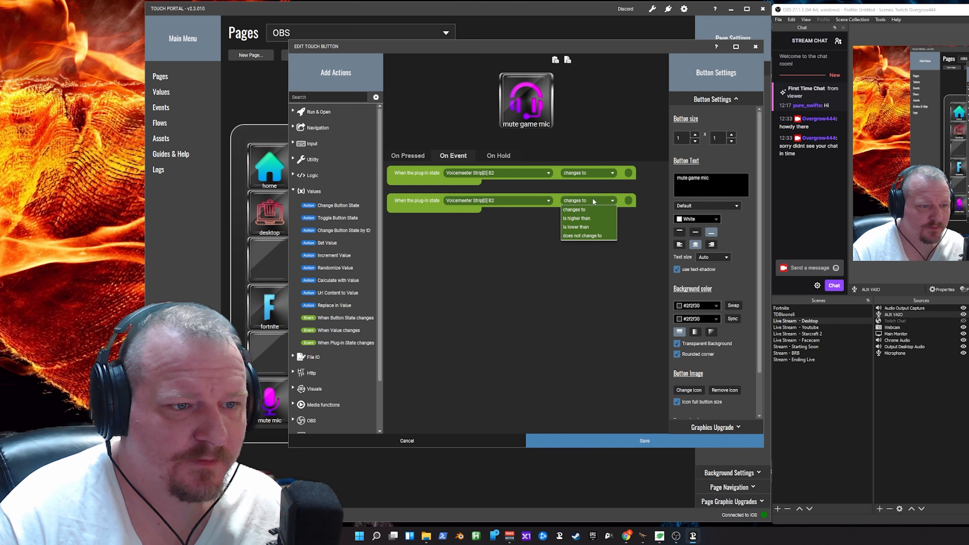
pyautogui.click(628, 200)
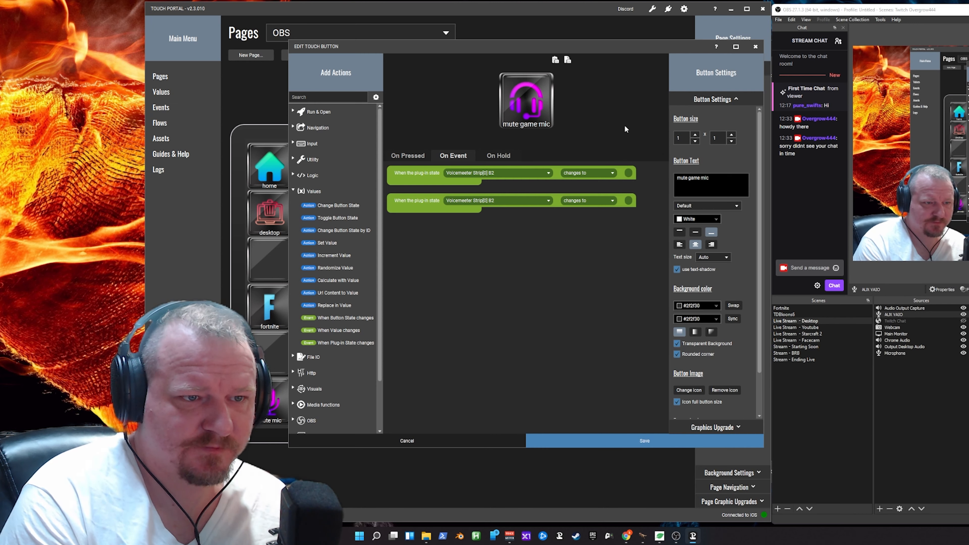
pyautogui.write('Off')
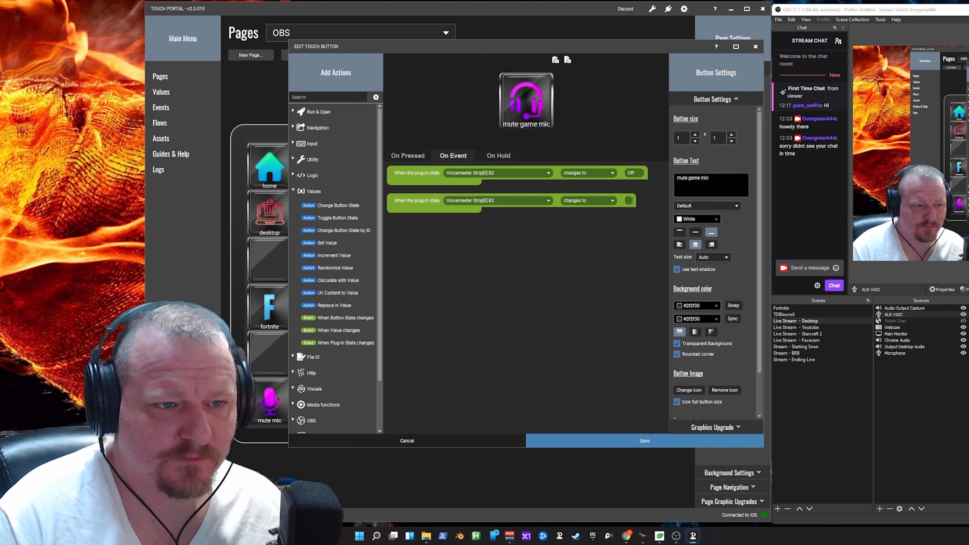
pyautogui.write('On')
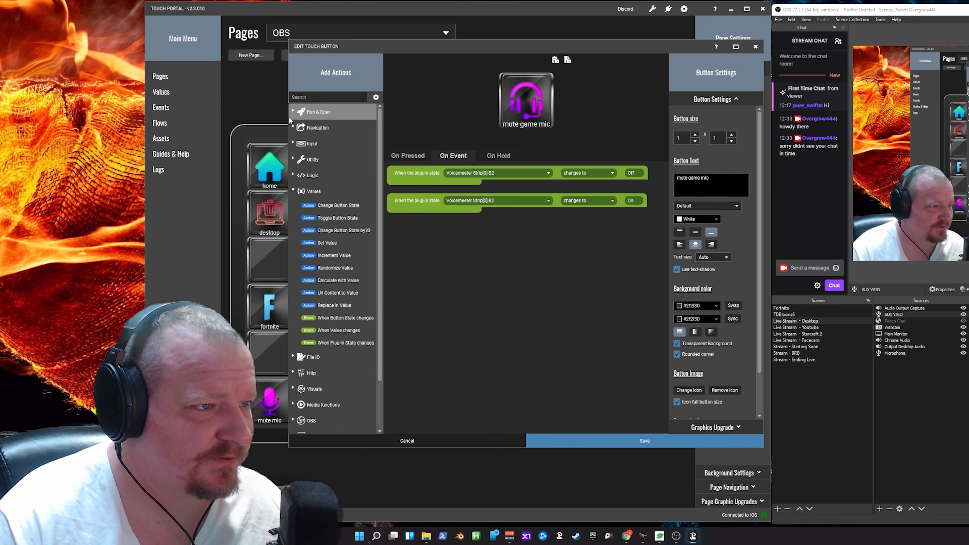
# - Start a Change Button Visuals action for the events that changes the title to "unmute game mic"
pyautogui.click(305, 191)
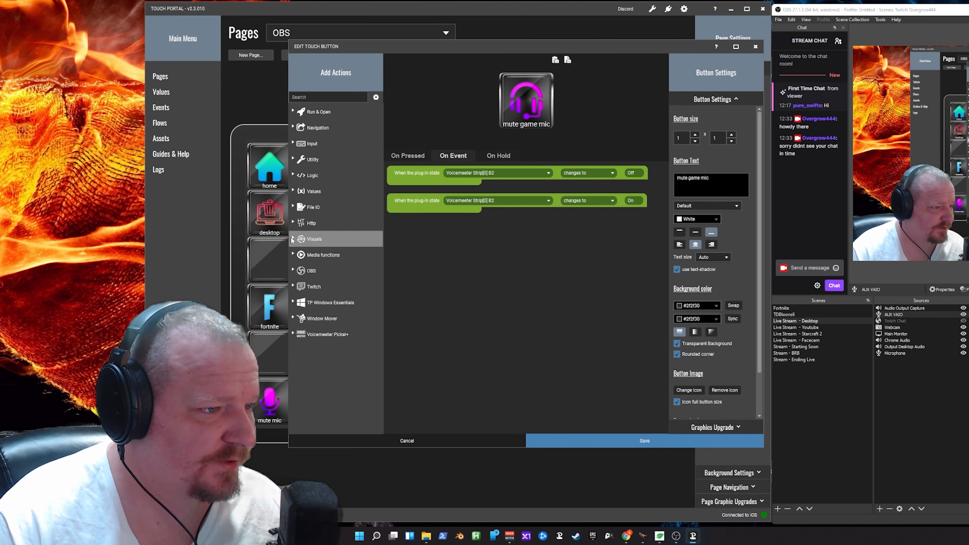
pyautogui.click(313, 239)
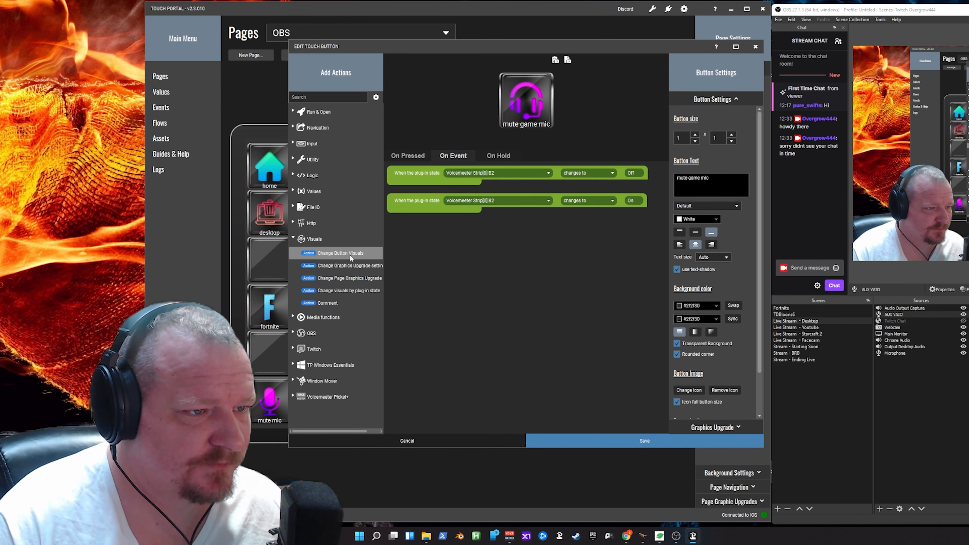
pyautogui.moveTo(341, 253); pyautogui.dragTo(411, 250)
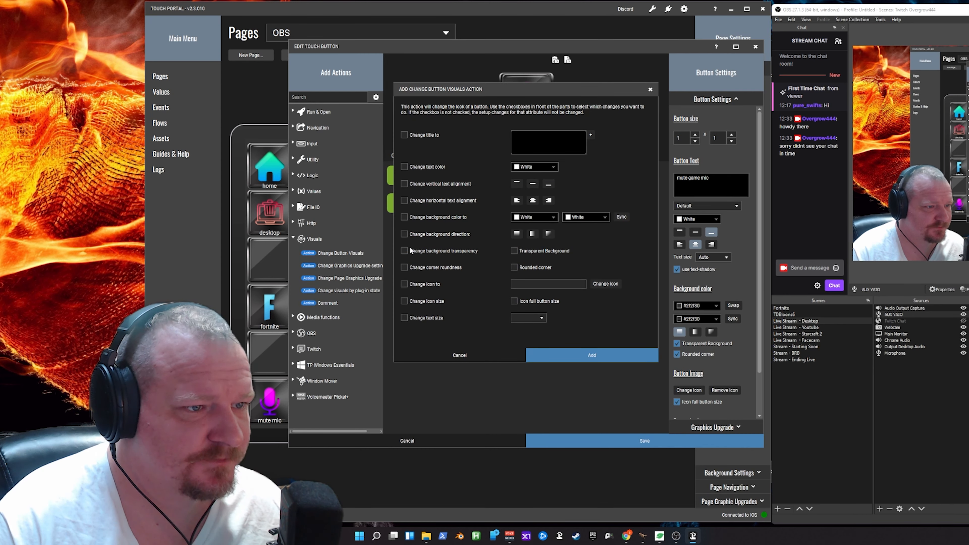
pyautogui.click(404, 135)
pyautogui.moveTo(506, 91); pyautogui.dragTo(519, 151)
pyautogui.write('u')
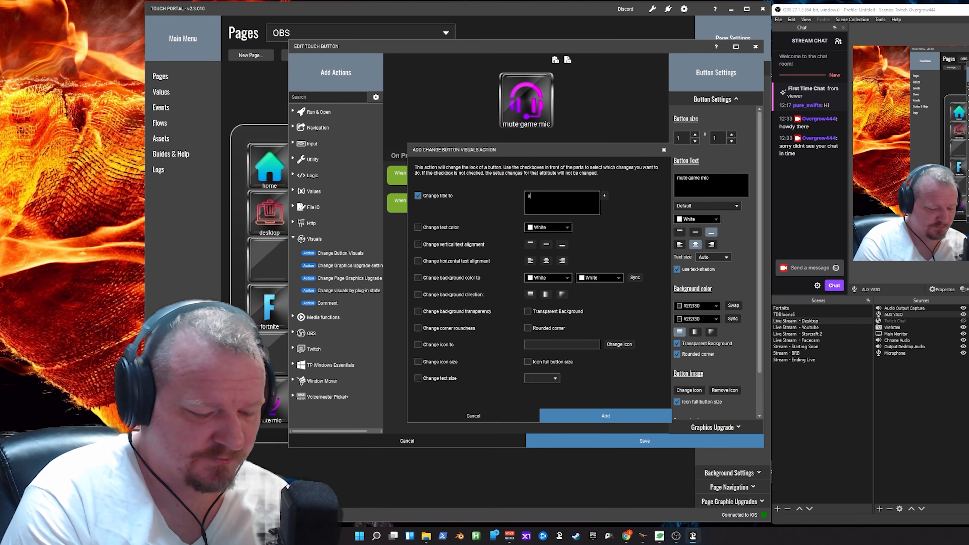
pyautogui.write('nmute')
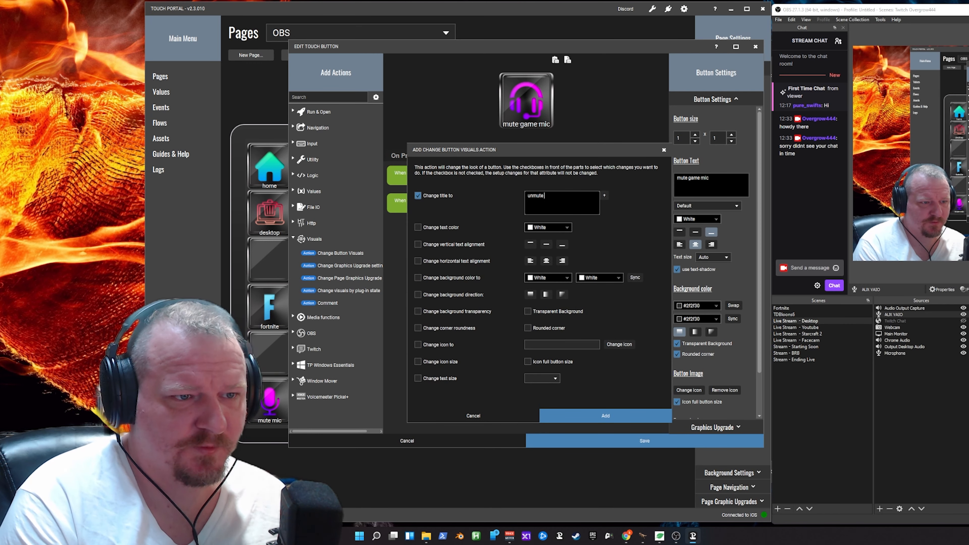
pyautogui.write(' game mic')
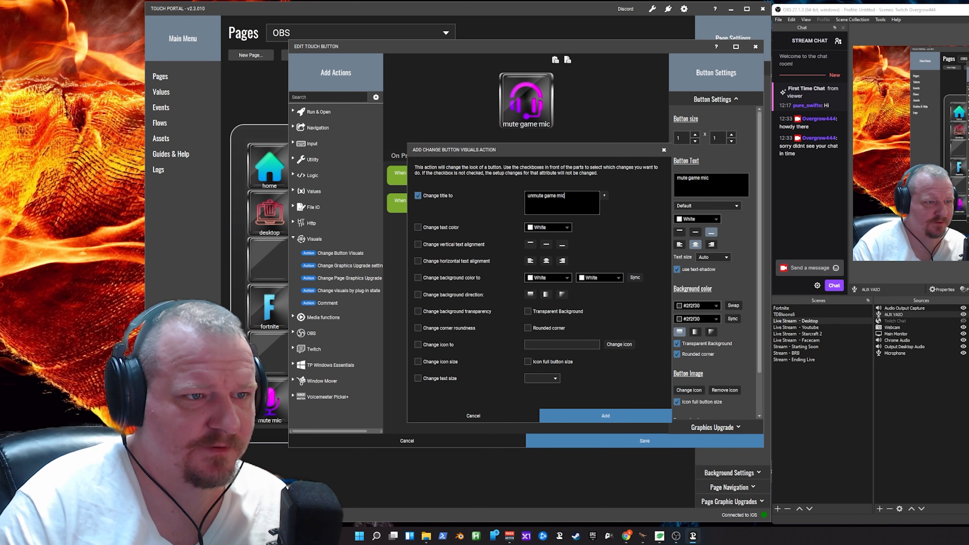
# - Give the visuals action the grey METALLUM headset icon and yellow text and background colors, and place it under the Off event
pyautogui.click(418, 344)
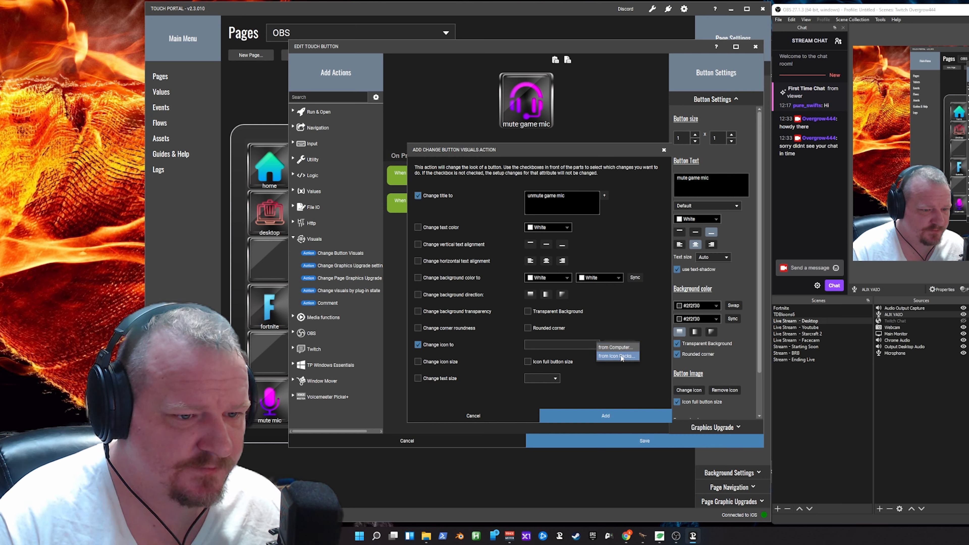
pyautogui.click(622, 343)
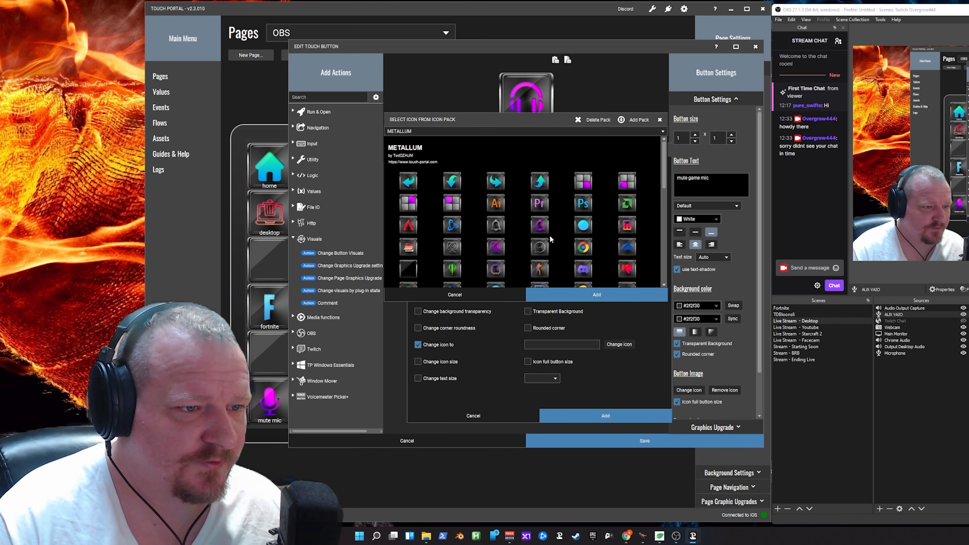
pyautogui.scroll(-3, 550, 235)
pyautogui.scroll(-1, 552, 234)
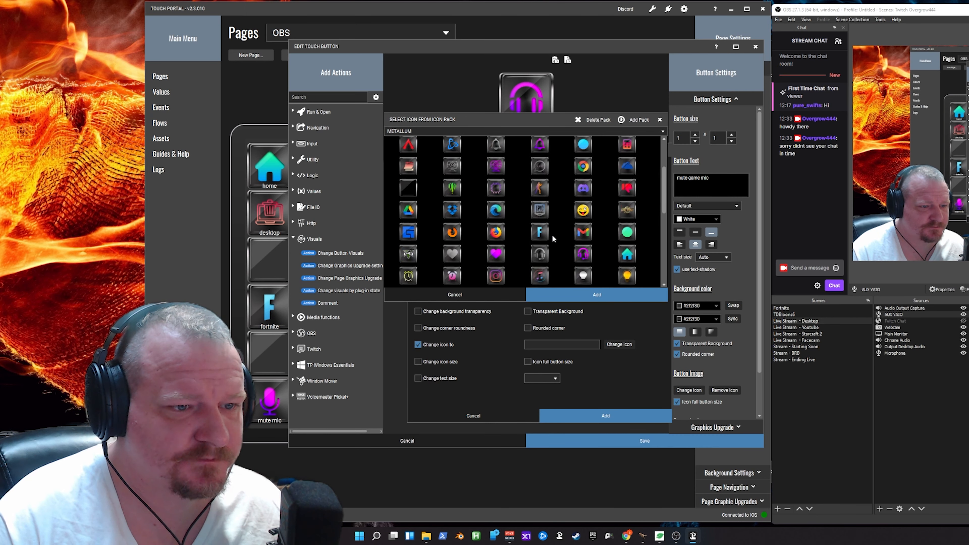
pyautogui.click(548, 251)
pyautogui.click(607, 298)
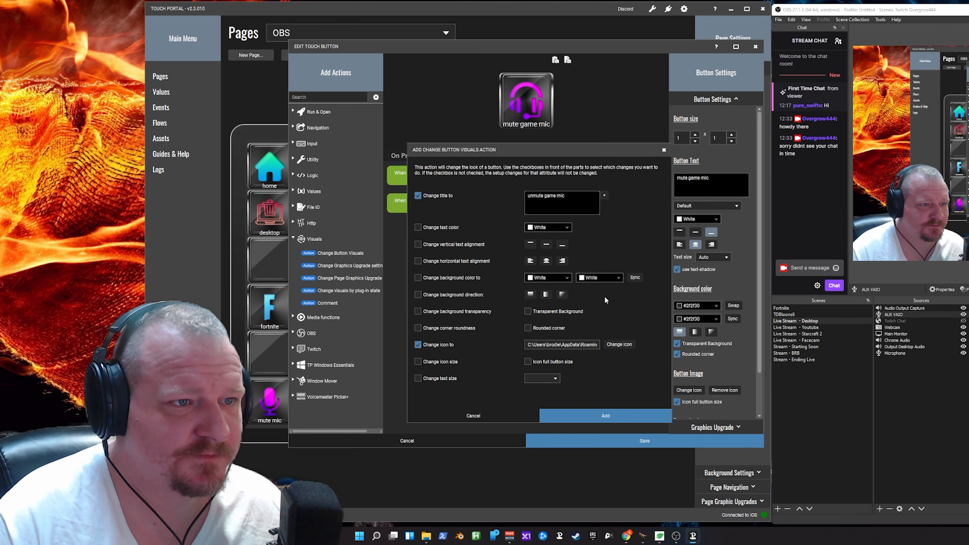
pyautogui.click(608, 415)
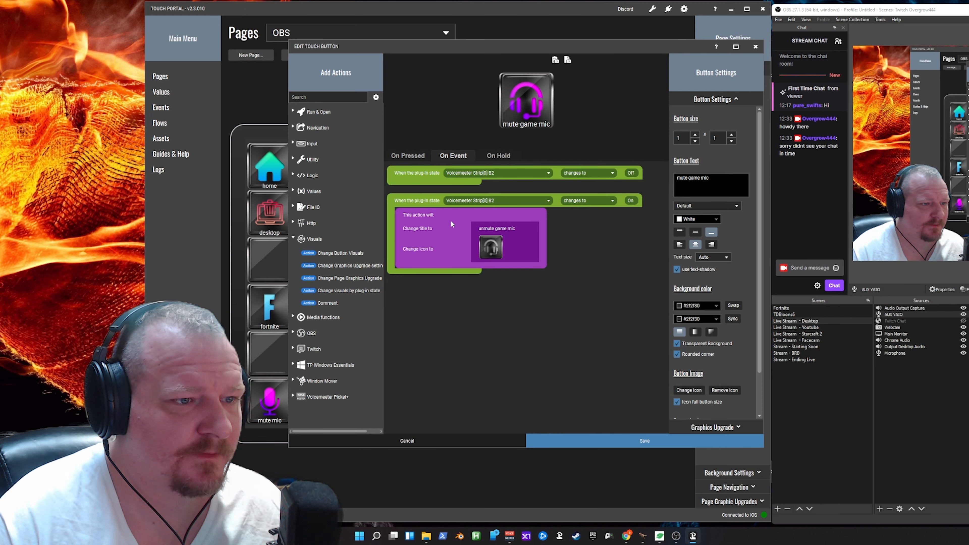
pyautogui.moveTo(442, 224); pyautogui.dragTo(454, 202)
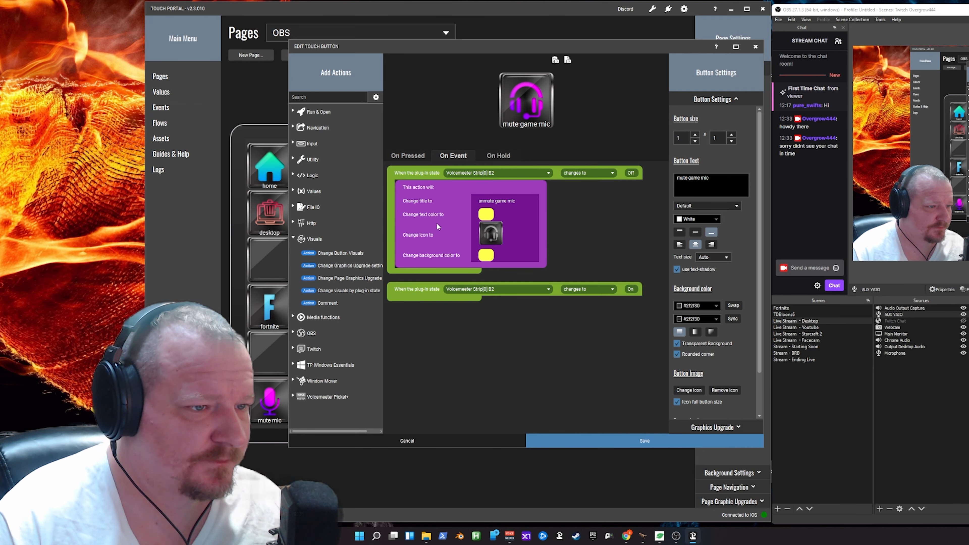
# - Copy the visuals action from the Off event into the On event
pyautogui.rightClick(437, 224)
pyautogui.click(464, 249)
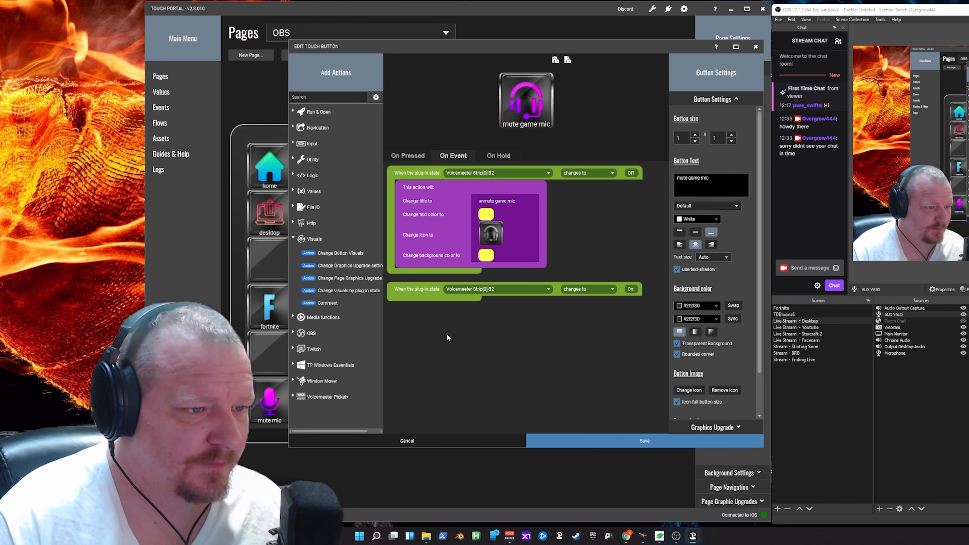
pyautogui.rightClick(444, 355)
pyautogui.click(462, 371)
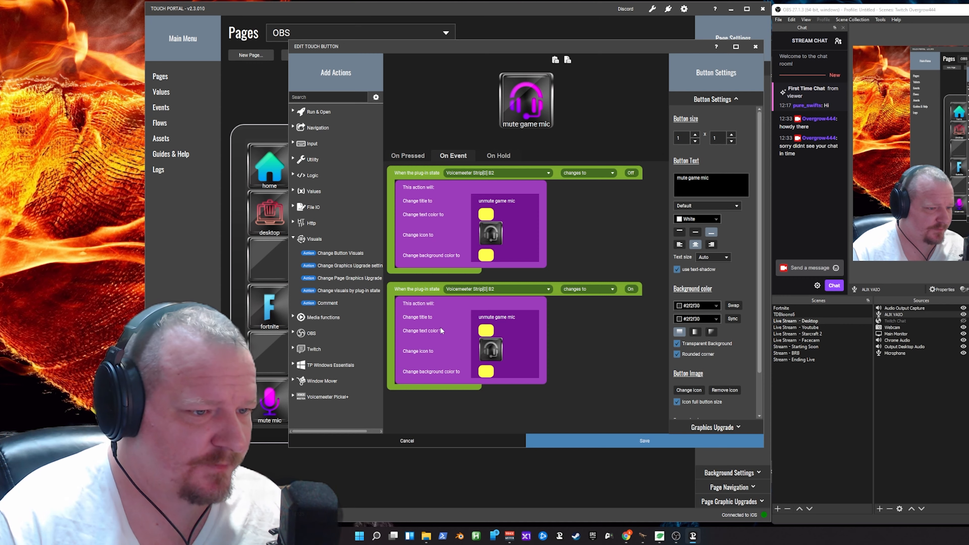
# - Edit the On event's visuals action to use the title "mute game mic", white text and a #2f2f30 background
pyautogui.click(444, 339)
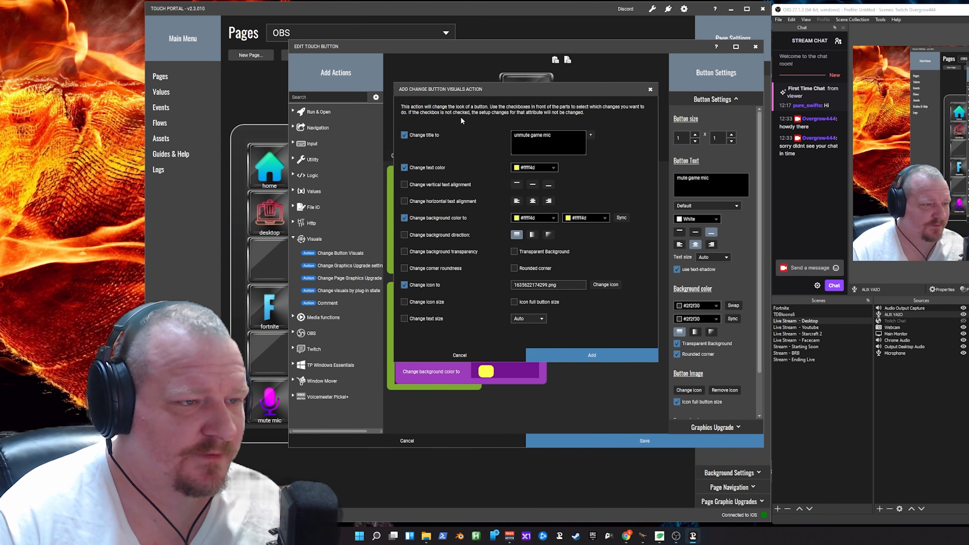
pyautogui.moveTo(469, 91); pyautogui.dragTo(337, 357)
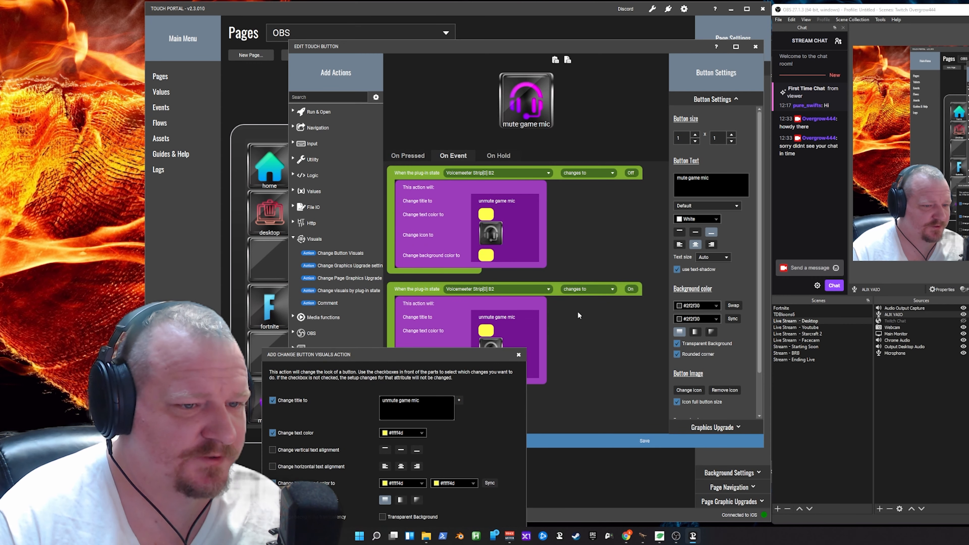
pyautogui.moveTo(426, 356); pyautogui.dragTo(607, 134)
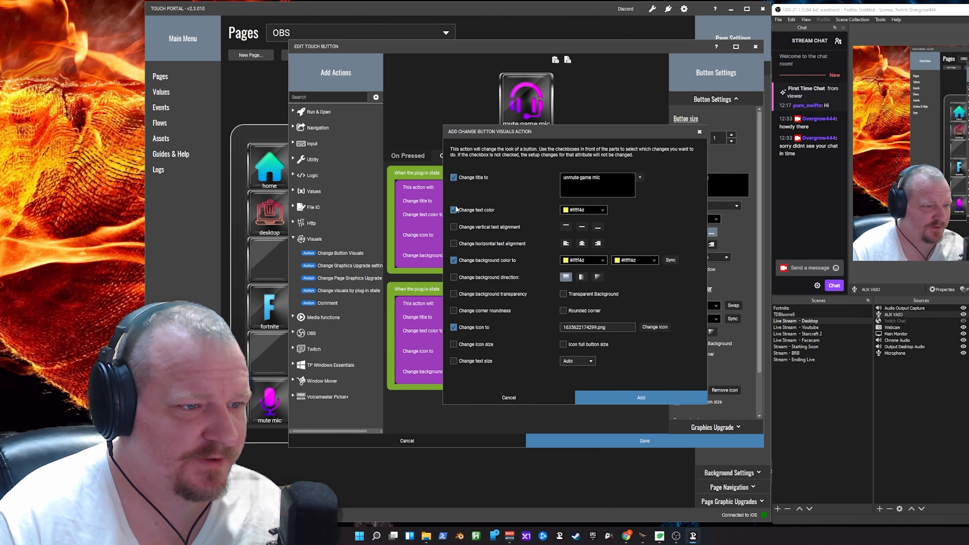
pyautogui.click(602, 210)
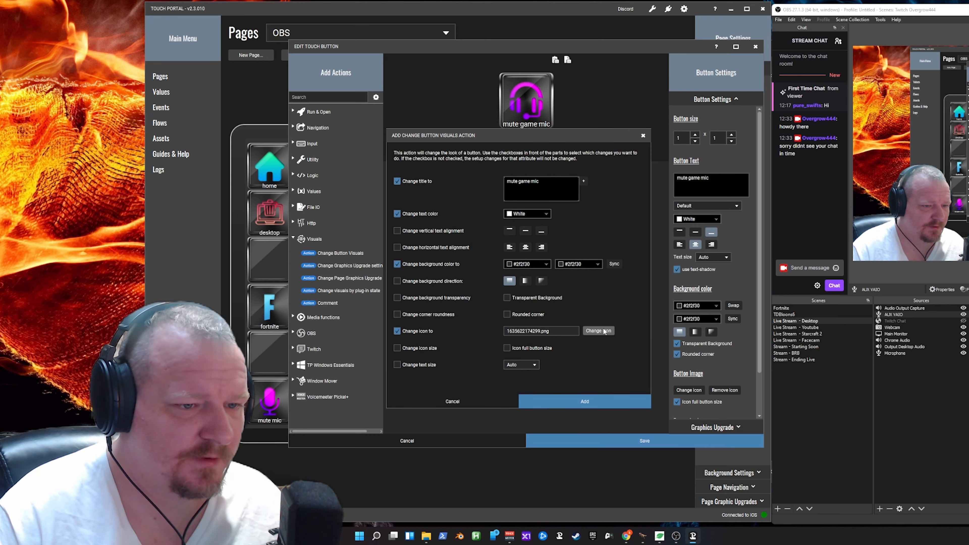
# - Set the On event action's icon to the purple METALLUM headset, and save the button
pyautogui.click(587, 330)
pyautogui.click(597, 342)
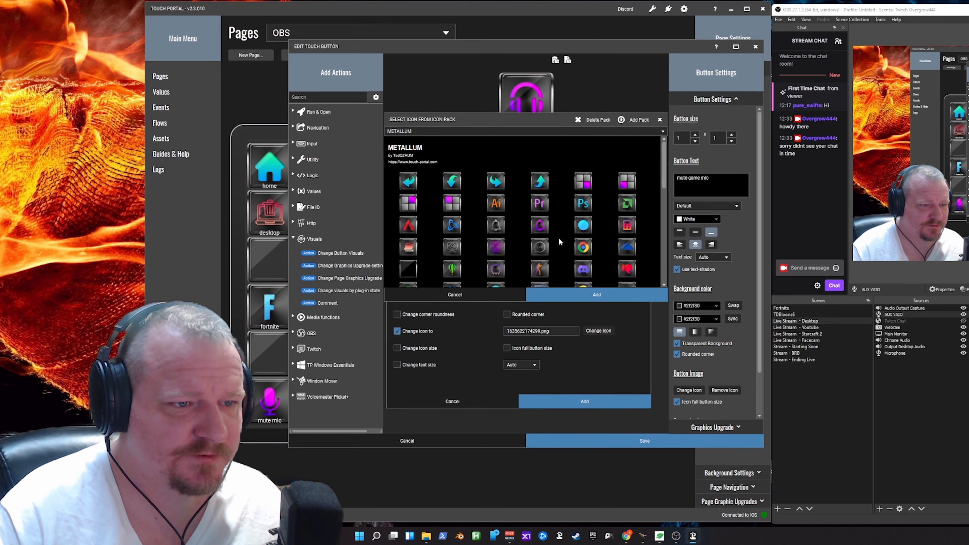
pyautogui.scroll(-4, 559, 240)
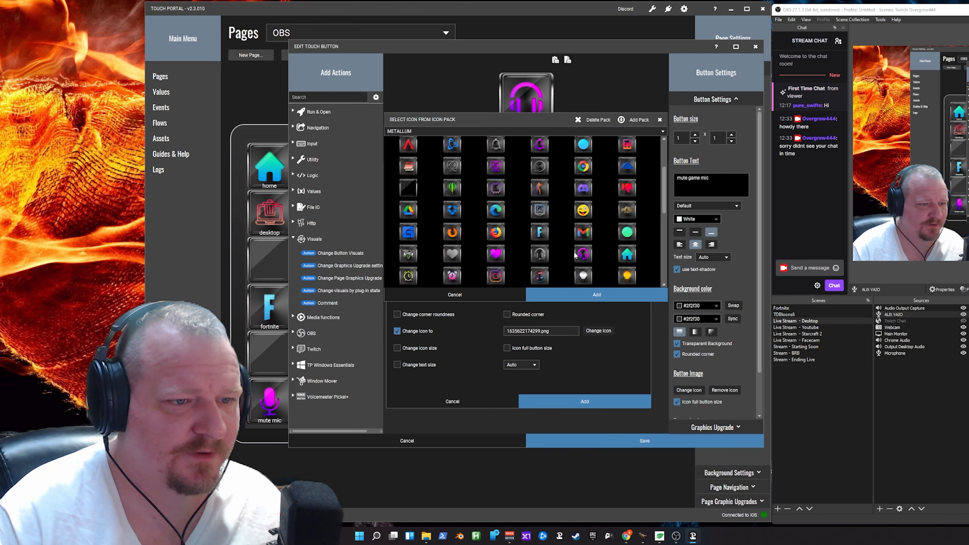
pyautogui.click(580, 254)
pyautogui.click(595, 295)
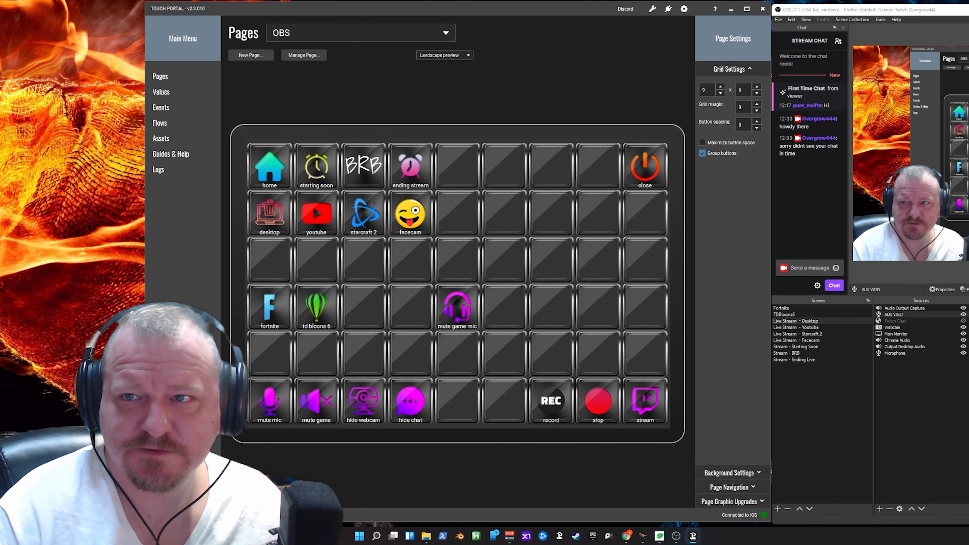
# - Show the Voicemeeter window to check the first strip's B outputs, and bring OBS back in front
pyautogui.click(510, 536)
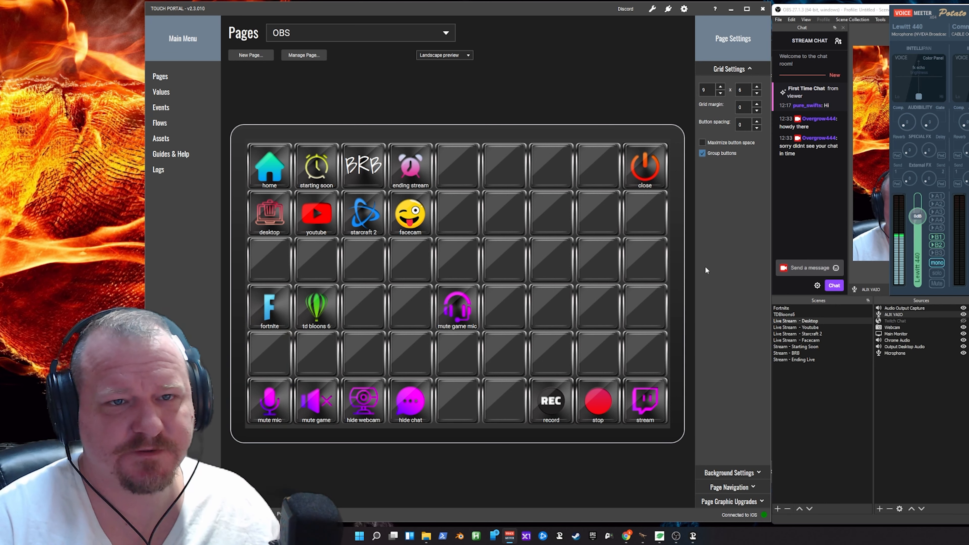
pyautogui.click(823, 5)
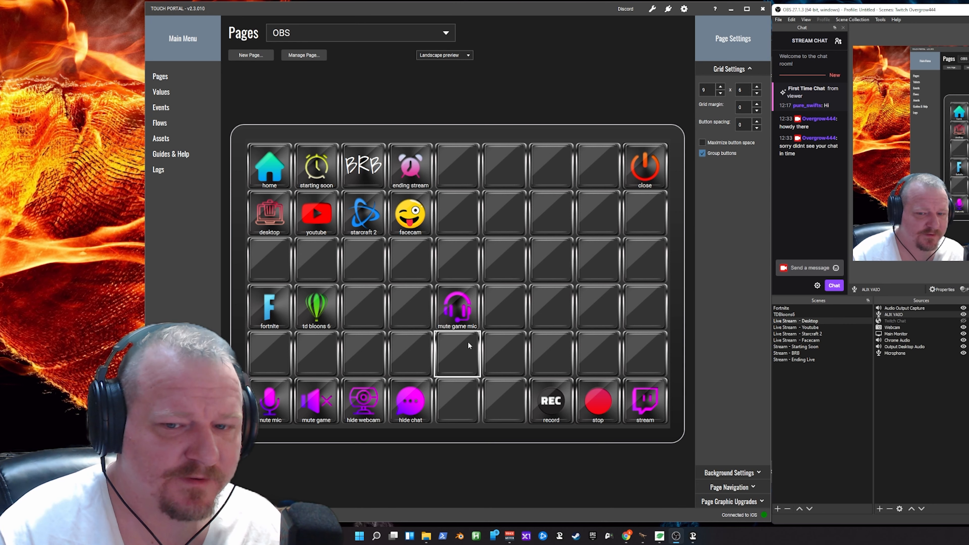
# - Create a button in the empty cell below mute game mic with the text "mute obs mic" aligned to the bottom
pyautogui.click(459, 344)
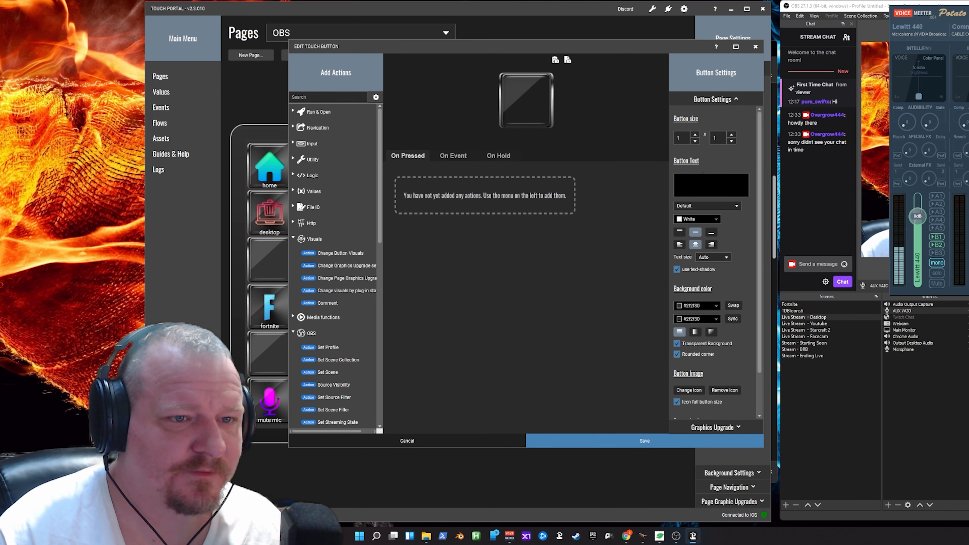
pyautogui.write('muite')
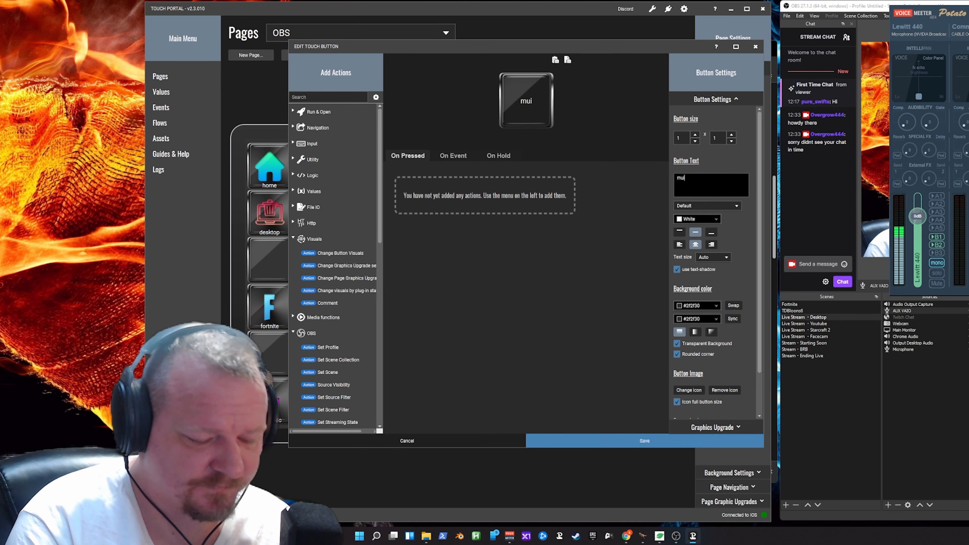
pyautogui.press('BackSpace')
pyautogui.press('BackSpace')
pyautogui.press('BackSpace')
pyautogui.write('te obs mic')
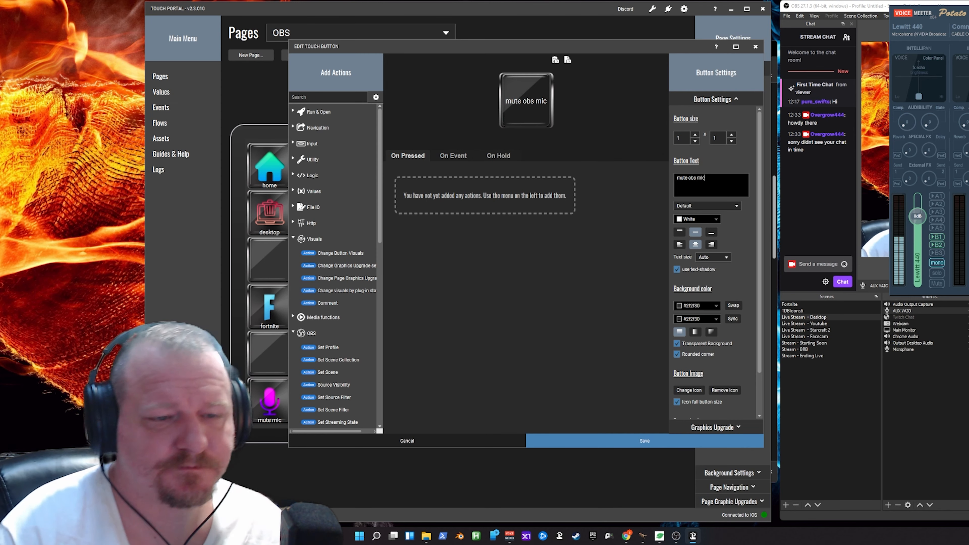
pyautogui.click(711, 232)
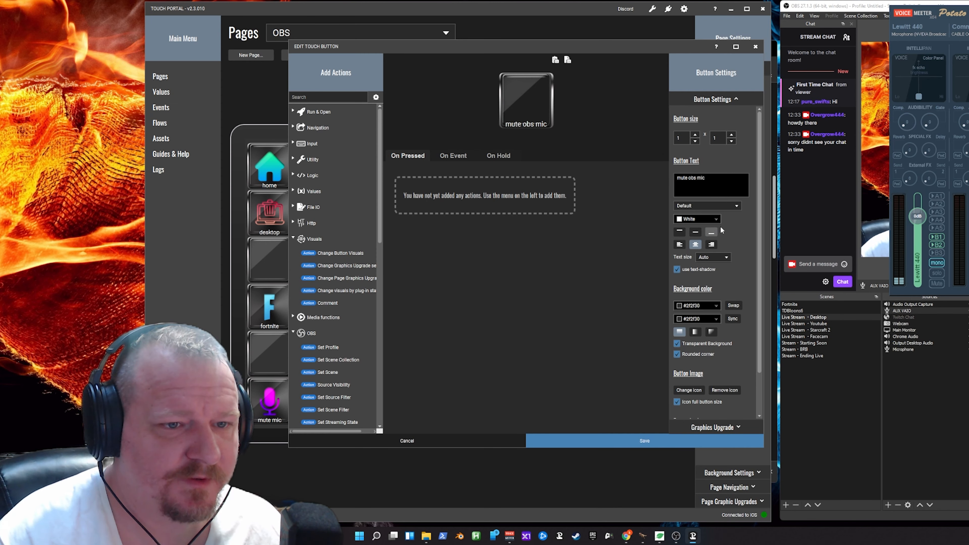
# - Set the mute obs mic button's icon to the purple microphone from the METALLUM icon pack
pyautogui.click(688, 390)
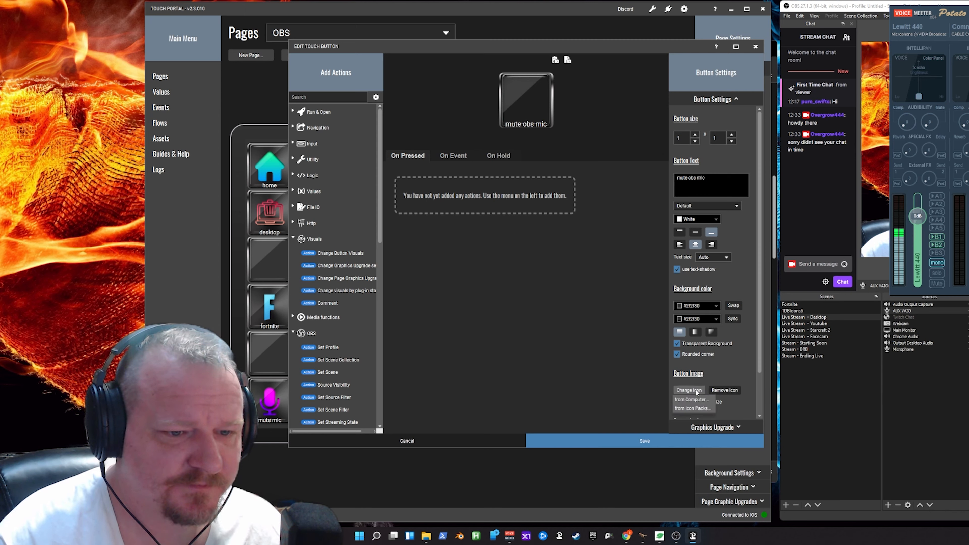
pyautogui.click(693, 408)
pyautogui.scroll(-2, 521, 317)
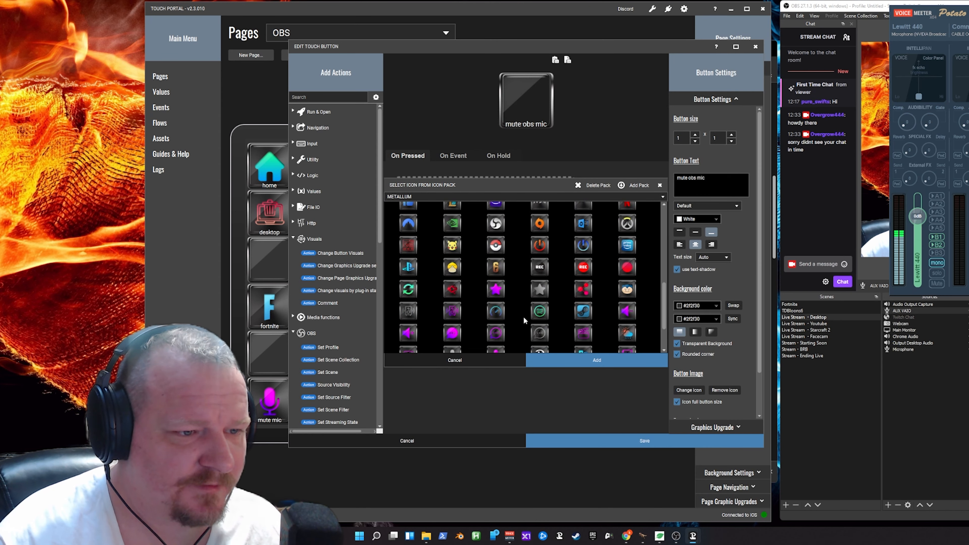
pyautogui.scroll(-2, 524, 318)
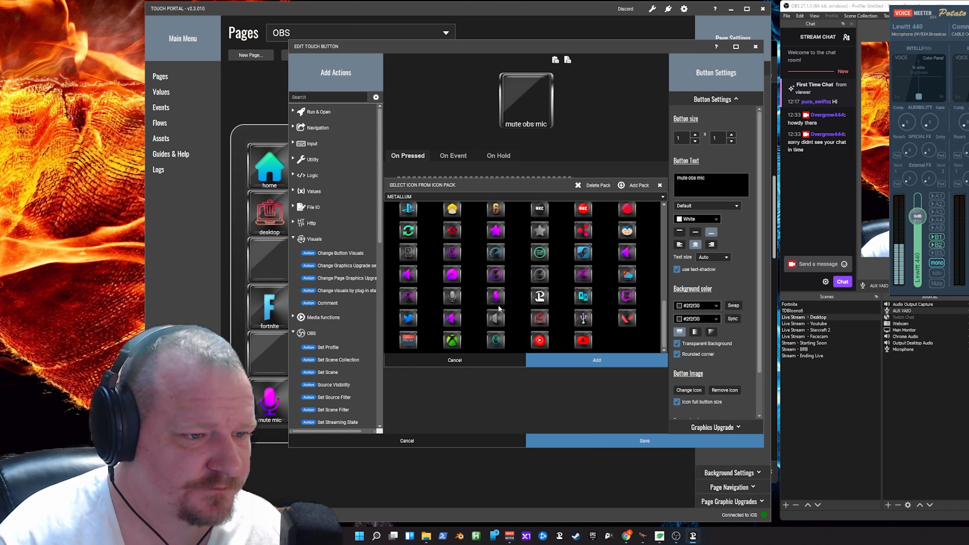
pyautogui.click(496, 296)
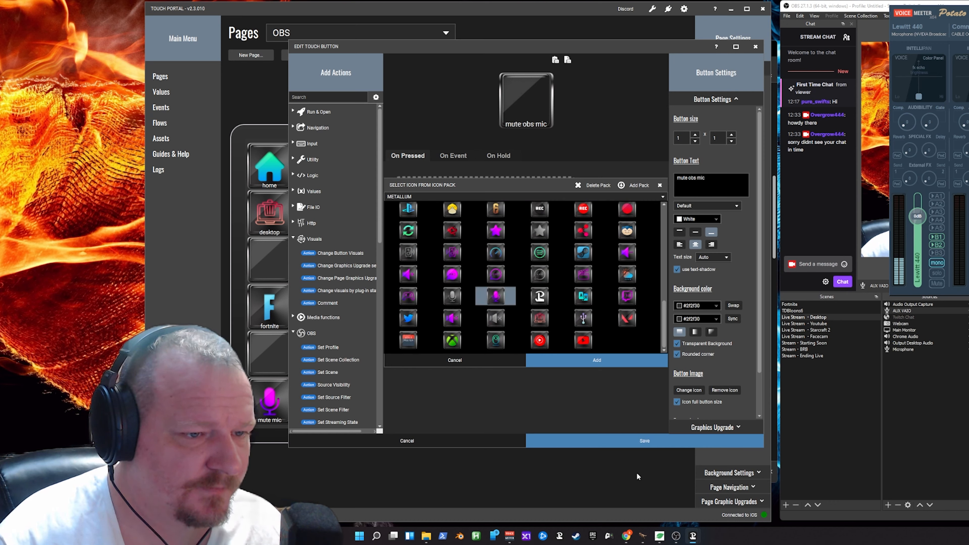
pyautogui.click(620, 357)
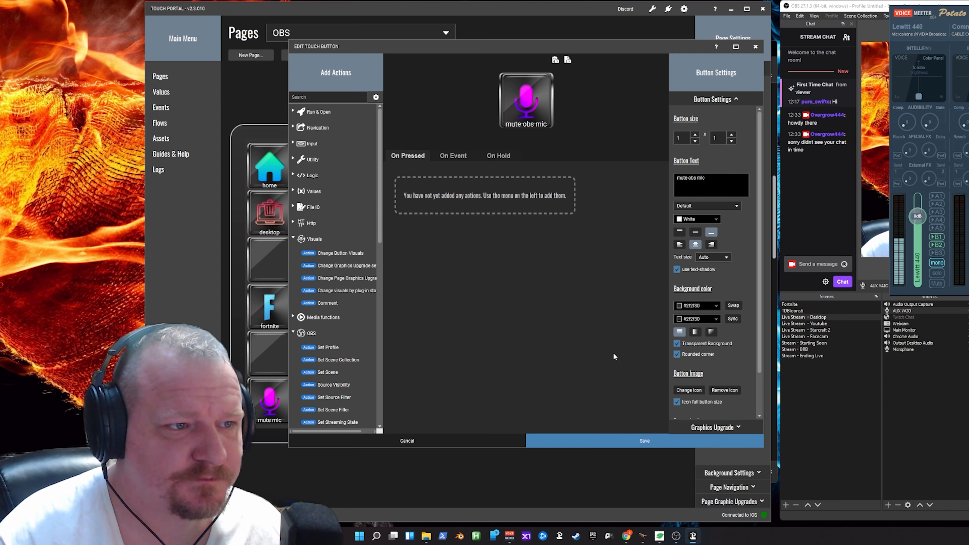
# - Add a Voicemeeter Parameter State Set action to the button's On Pressed actions
pyautogui.scroll(-10, 351, 282)
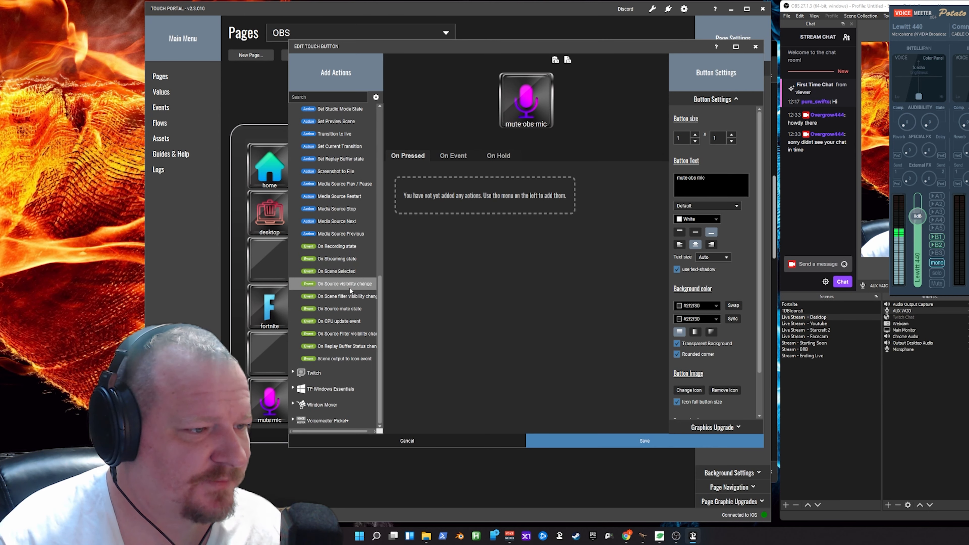
pyautogui.click(328, 420)
pyautogui.scroll(-5, 335, 381)
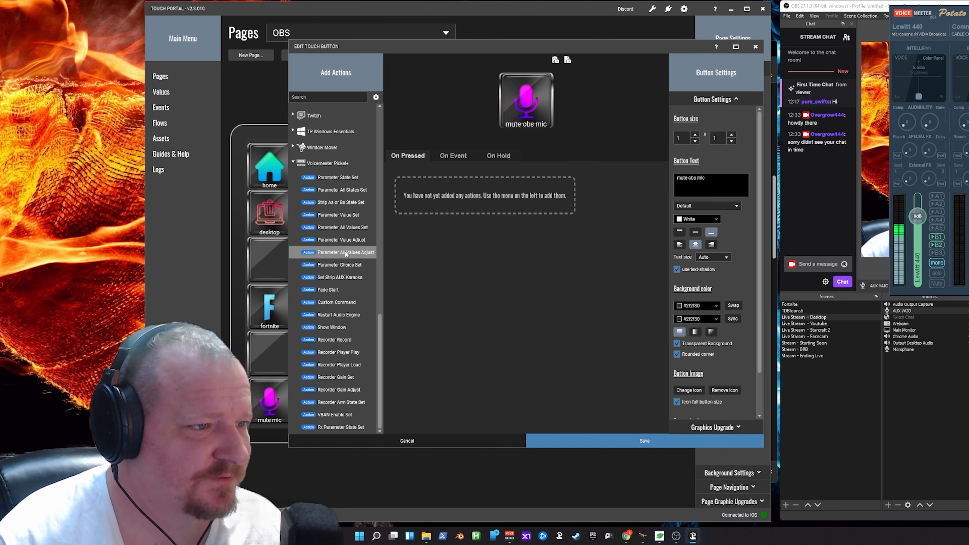
pyautogui.doubleClick(349, 178)
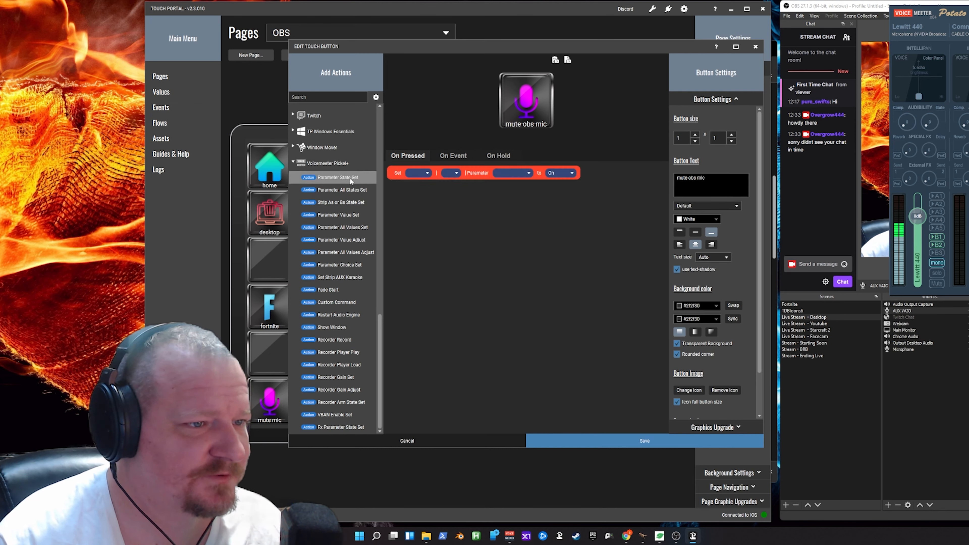
# - Configure the On Pressed action to set Strip 0's B1 parameter to Toggle
pyautogui.click(420, 175)
pyautogui.click(416, 182)
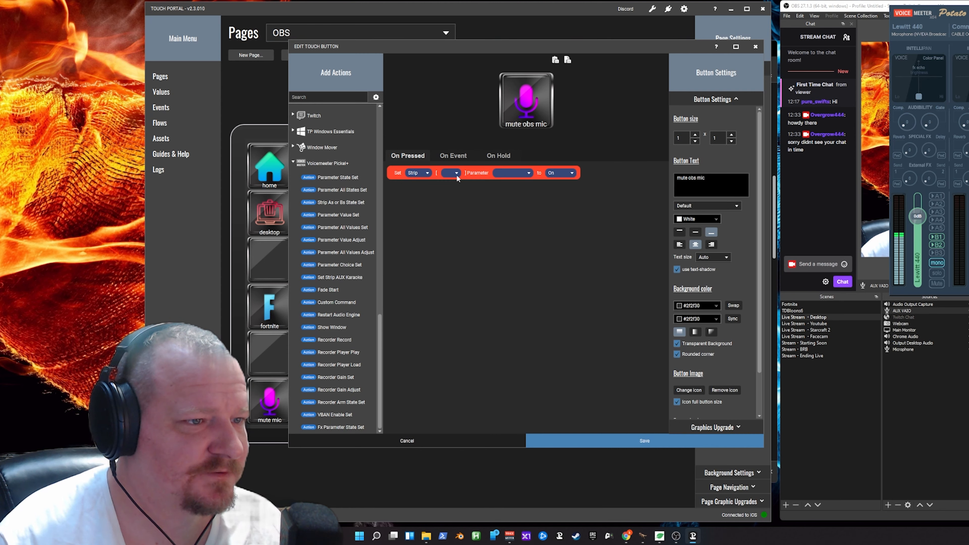
pyautogui.click(454, 173)
pyautogui.click(451, 184)
pyautogui.click(515, 174)
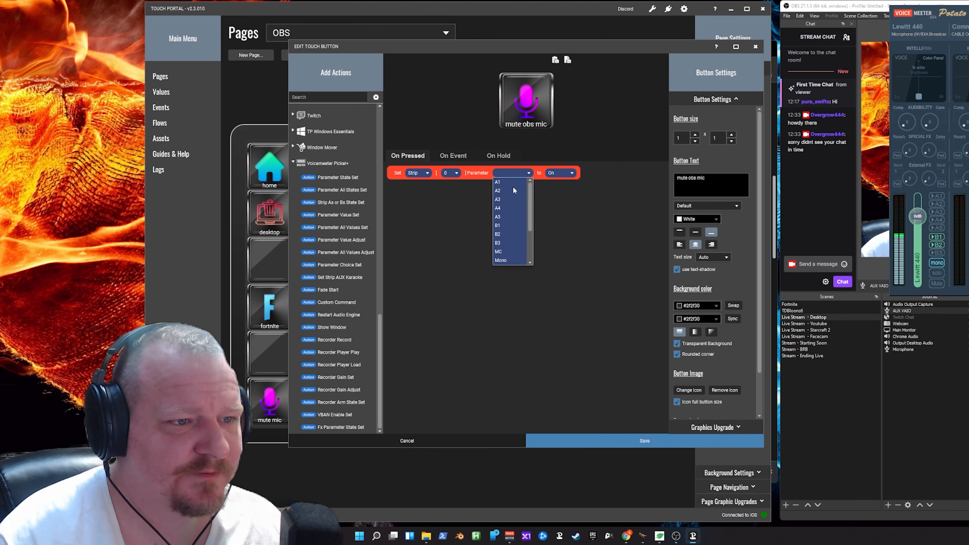
pyautogui.click(500, 225)
pyautogui.click(561, 173)
pyautogui.click(558, 201)
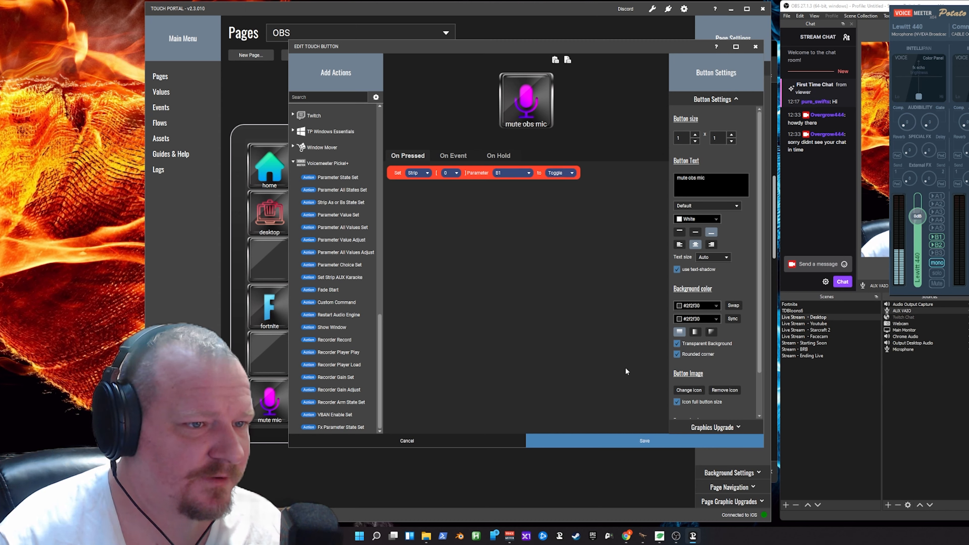
# - Add an On Event trigger for when the plug-in state Voicemeeter Strip[0] B1 changes to Off
pyautogui.click(450, 154)
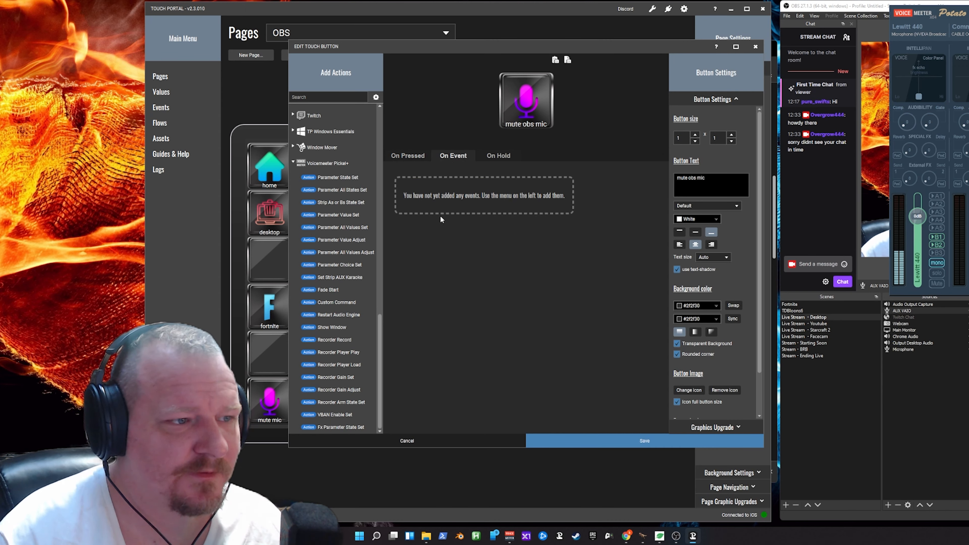
pyautogui.moveTo(379, 330); pyautogui.dragTo(390, 110)
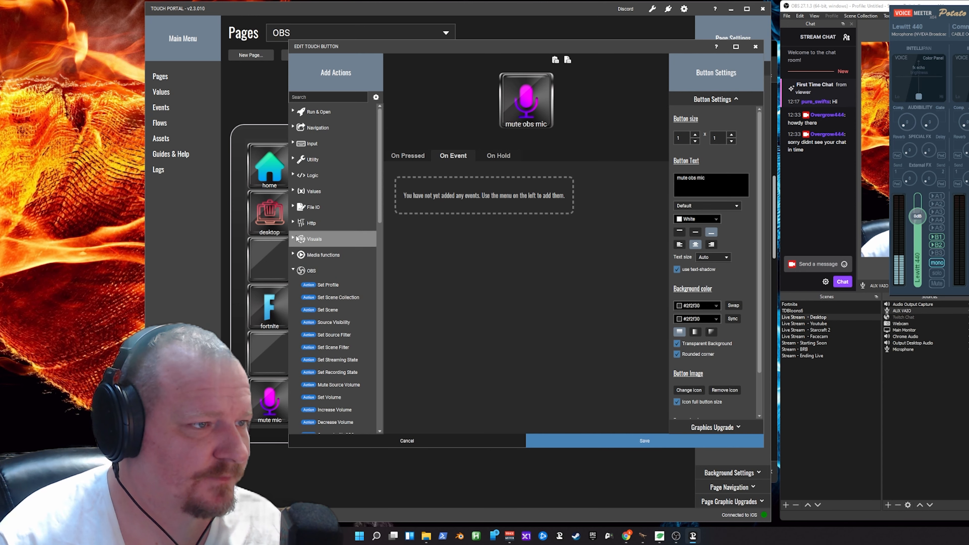
pyautogui.click(298, 271)
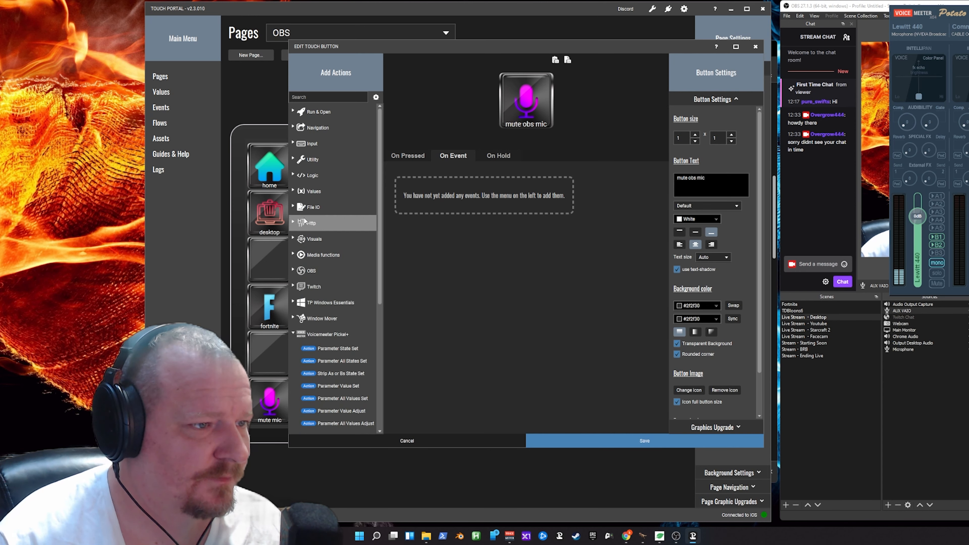
pyautogui.click(293, 191)
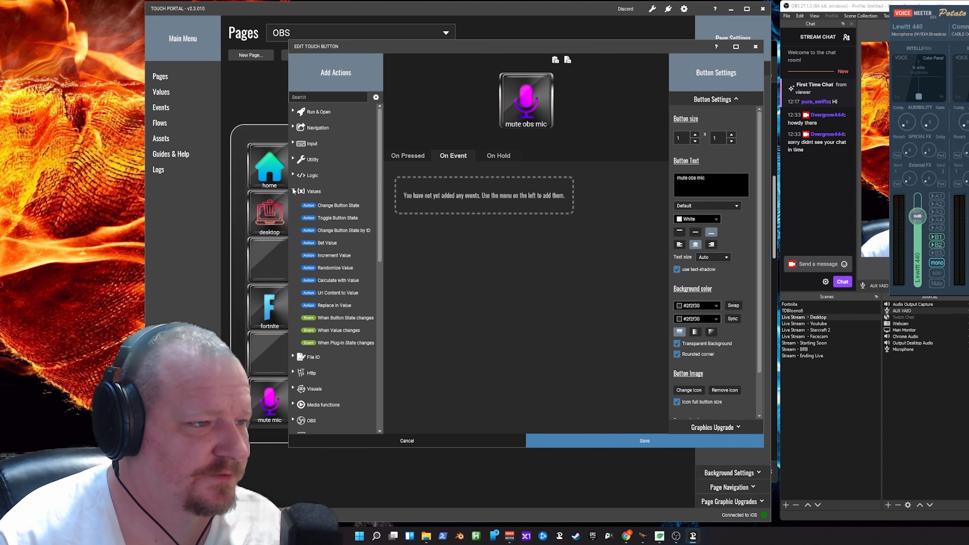
pyautogui.doubleClick(354, 343)
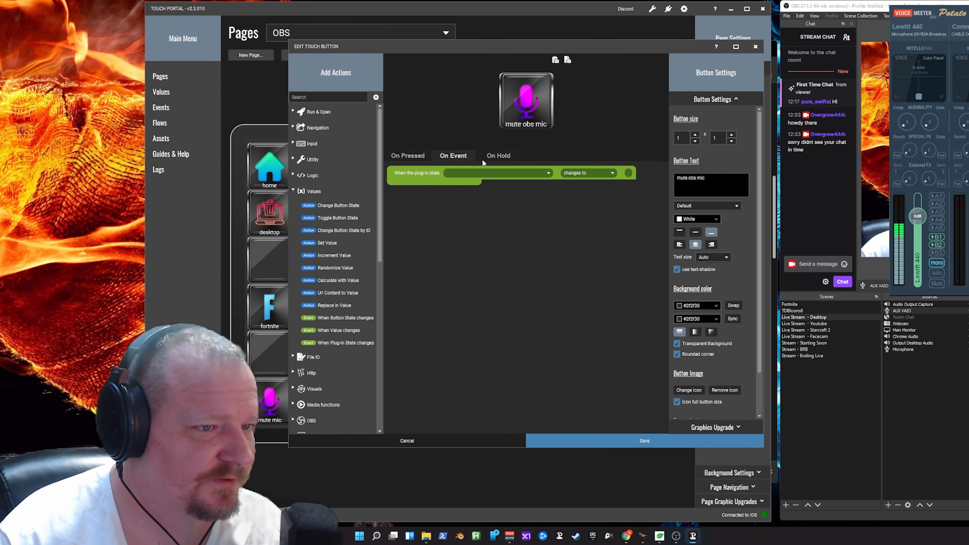
pyautogui.click(497, 174)
pyautogui.scroll(-3, 534, 217)
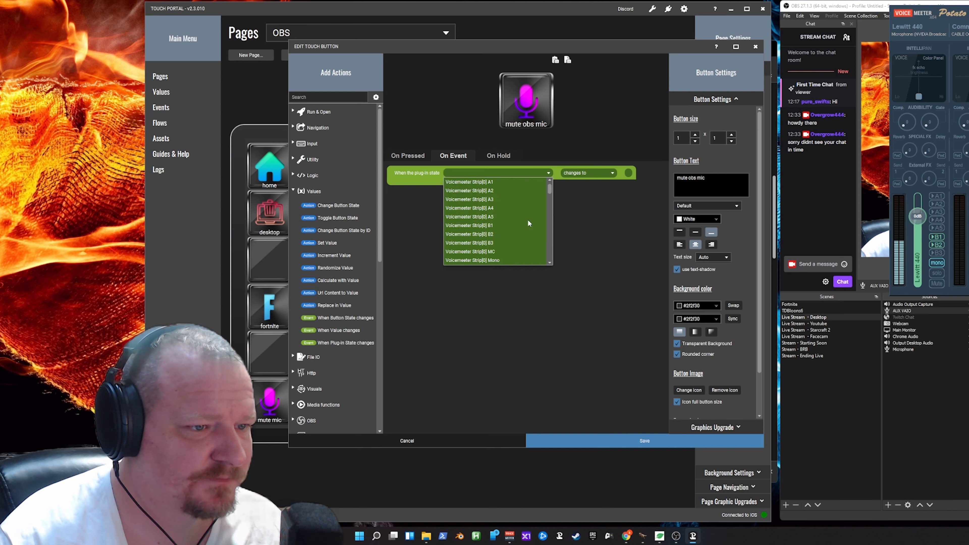
pyautogui.click(483, 226)
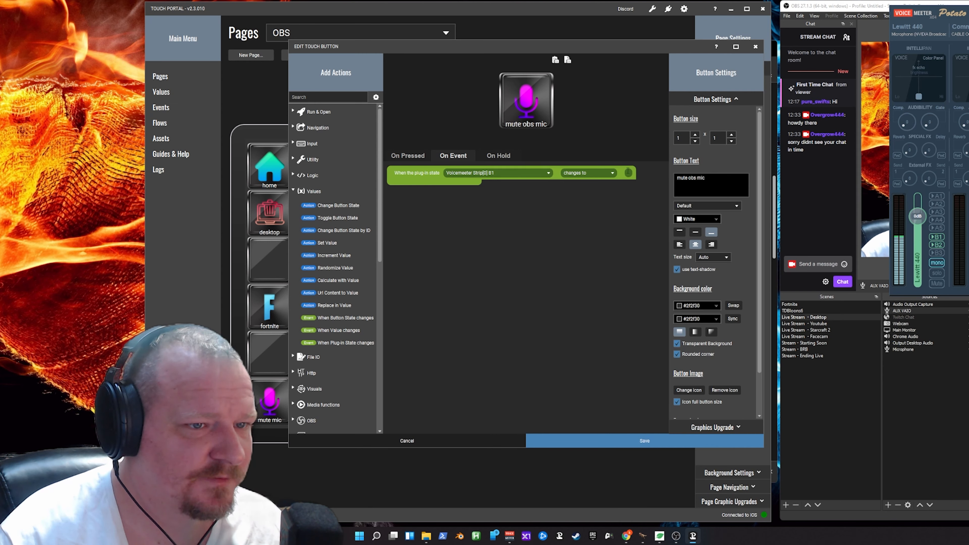
pyautogui.write('Off')
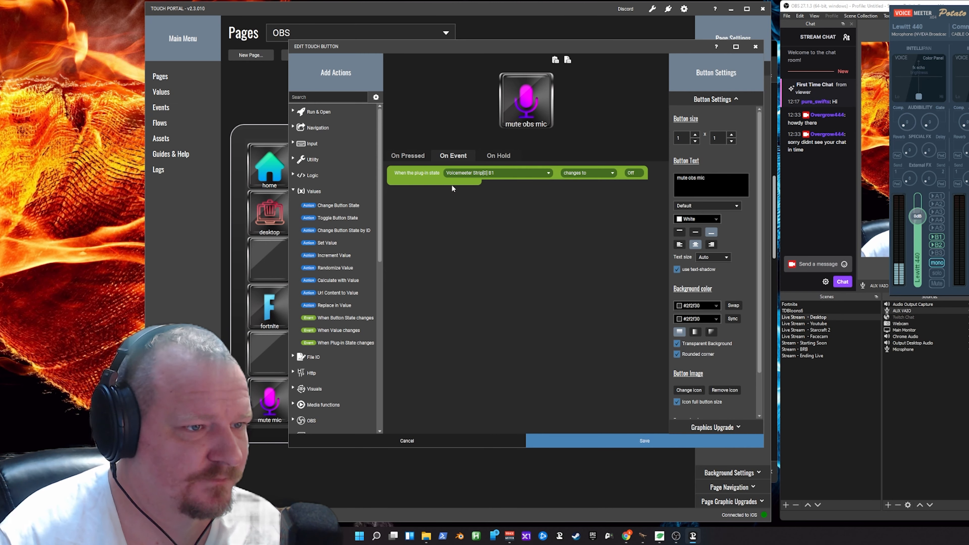
# - Add a second plug-in state event for when Voicemeeter Strip[0] B1 changes to On
pyautogui.doubleClick(338, 342)
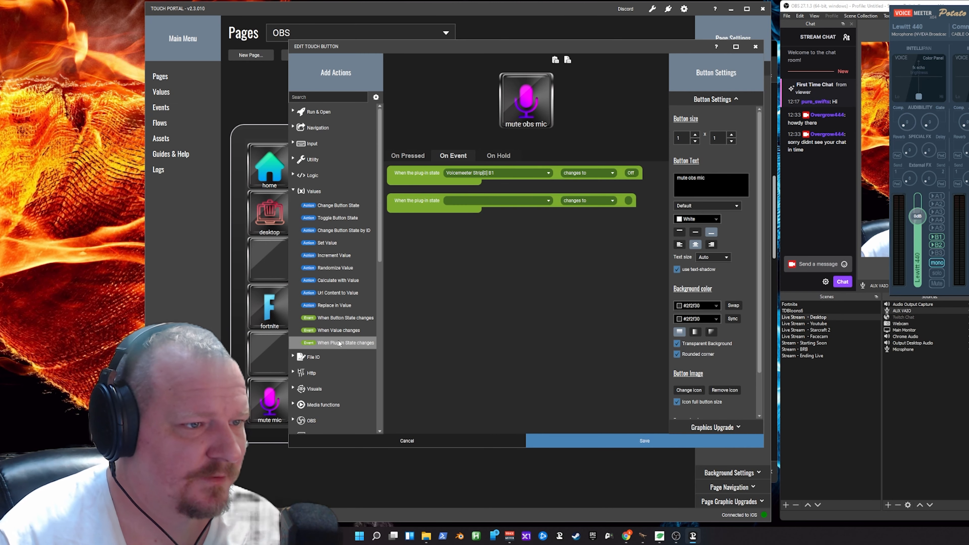
pyautogui.click(500, 202)
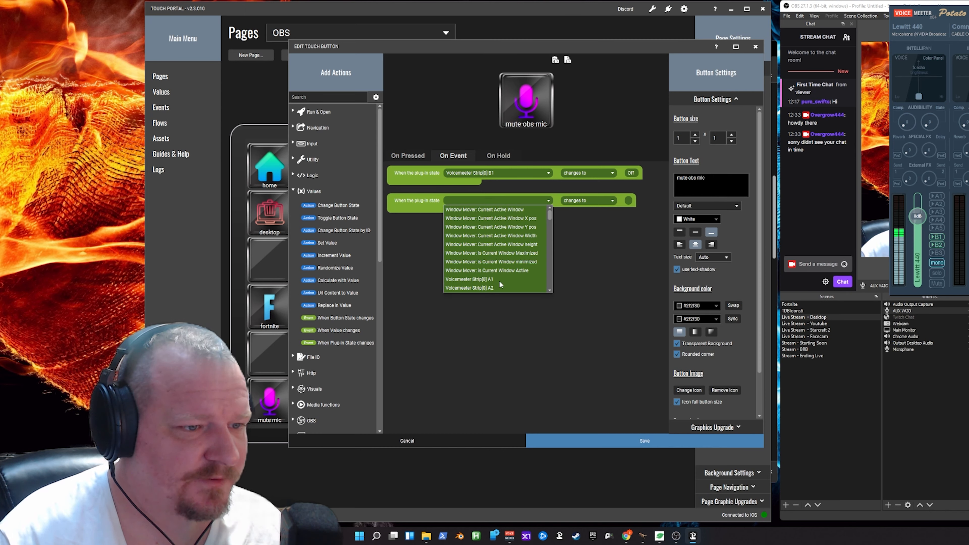
pyautogui.scroll(-5, 501, 284)
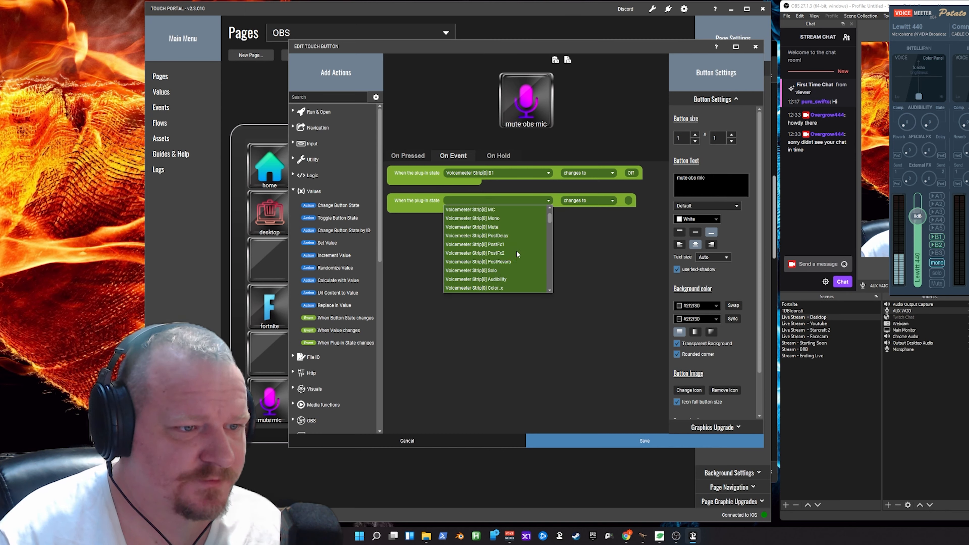
pyautogui.scroll(3, 506, 240)
pyautogui.click(503, 253)
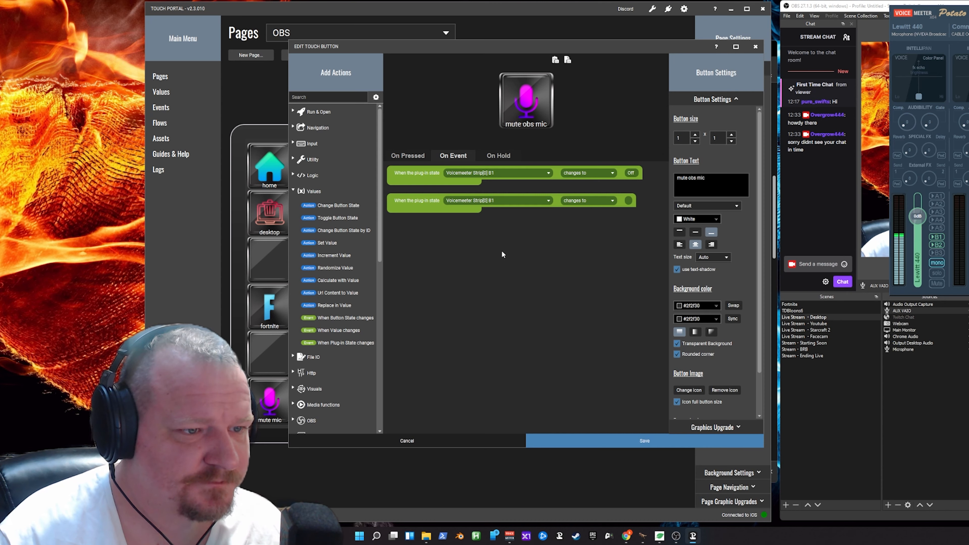
pyautogui.click(594, 202)
pyautogui.click(595, 209)
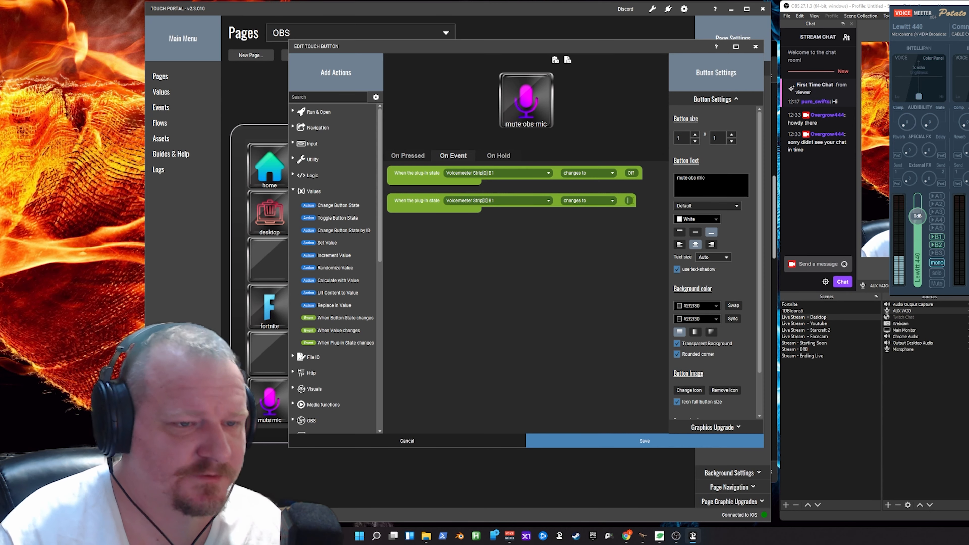
pyautogui.write('On')
# - Place a Change Button Visuals action in the On event, with the title changing to "unmute obs mic"
pyautogui.click(293, 191)
pyautogui.click(293, 238)
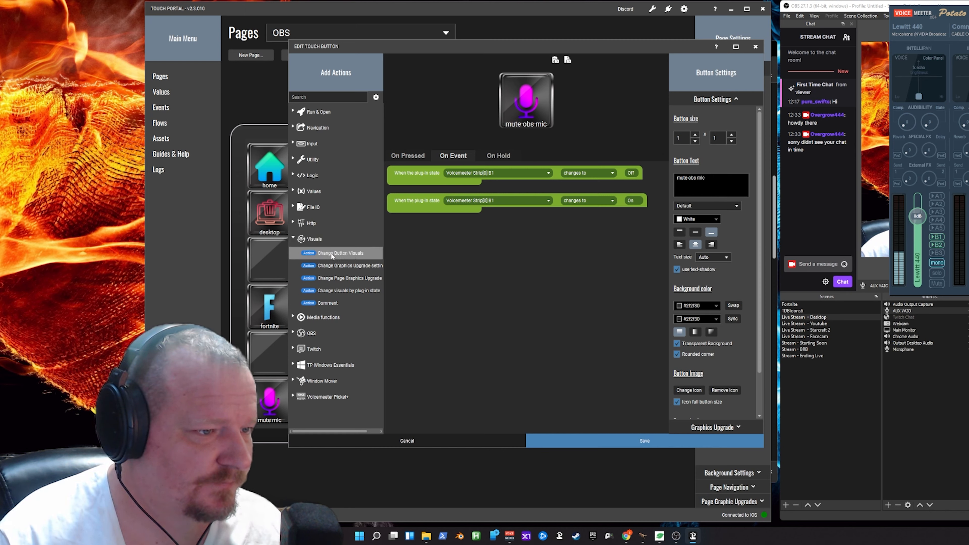
pyautogui.moveTo(331, 253); pyautogui.dragTo(455, 219)
pyautogui.click(404, 135)
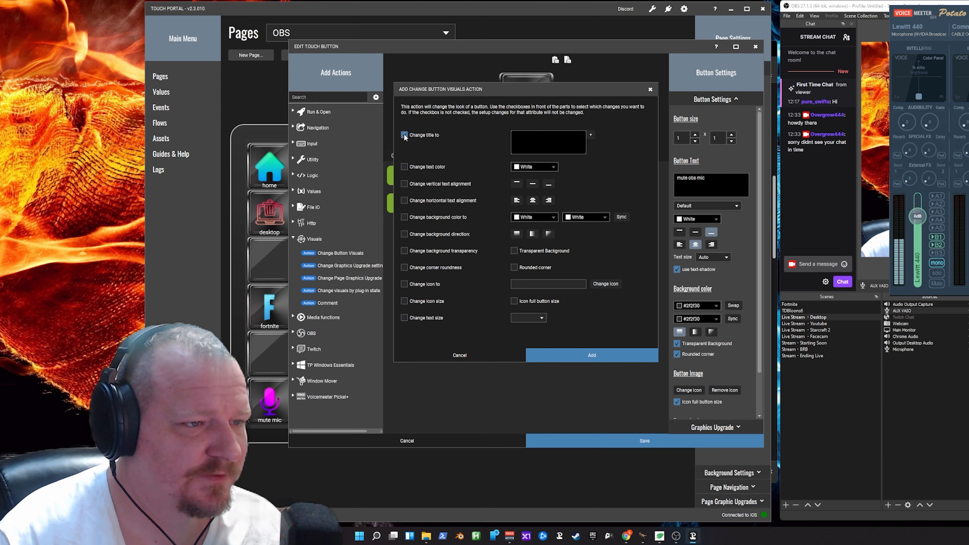
pyautogui.moveTo(473, 87); pyautogui.dragTo(478, 149)
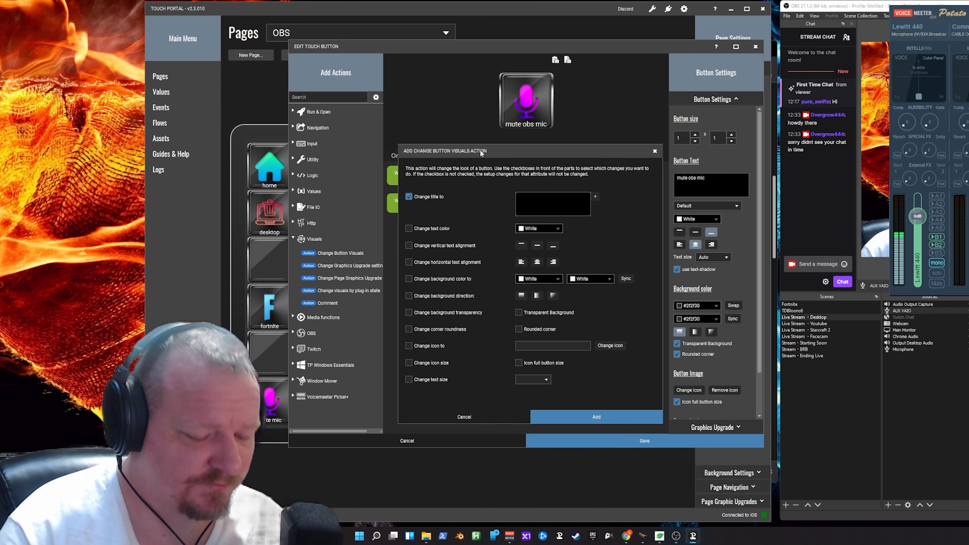
pyautogui.write('u')
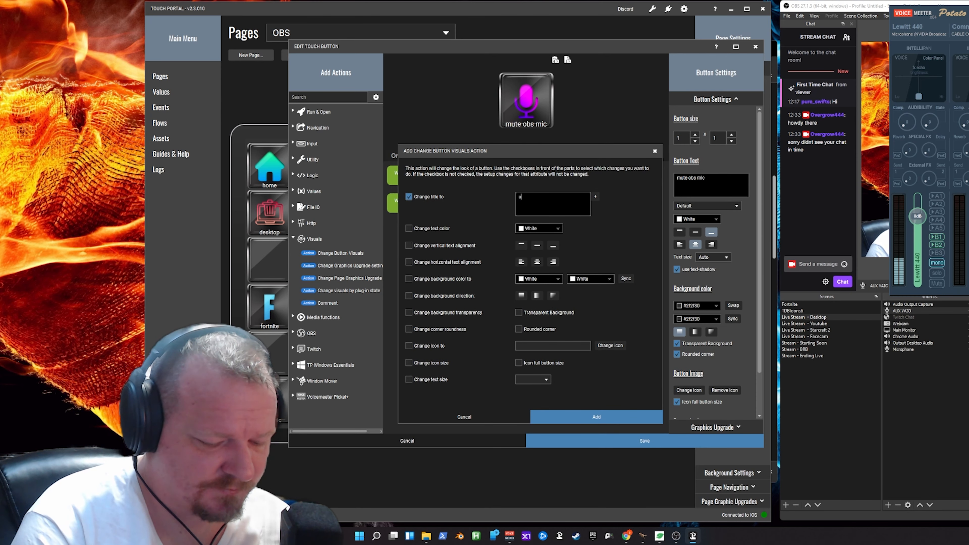
pyautogui.write('nmute obs mic')
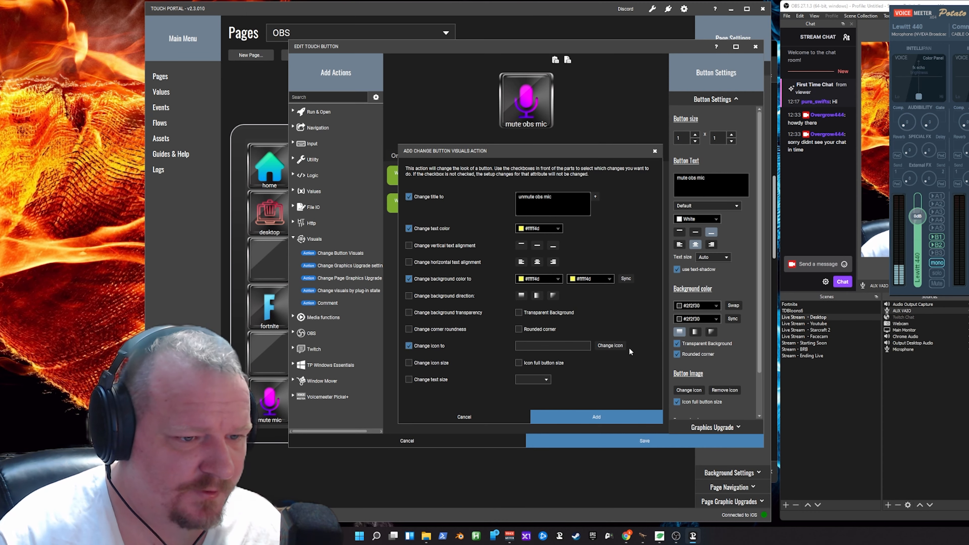
# - Set the visuals action's text and background colors to #ffff4d and its icon to the grey METALLUM microphone, and add the action
pyautogui.click(620, 346)
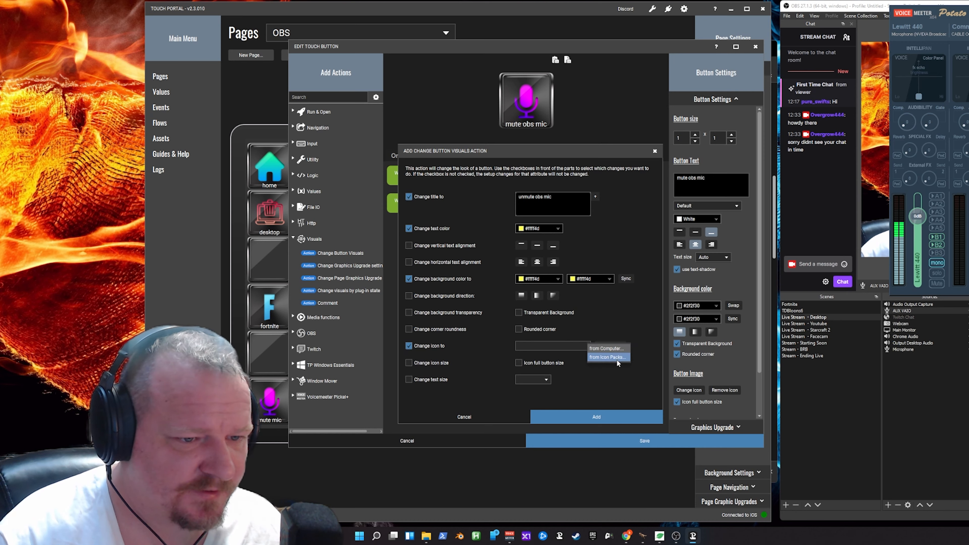
pyautogui.click(617, 357)
pyautogui.scroll(-3, 564, 263)
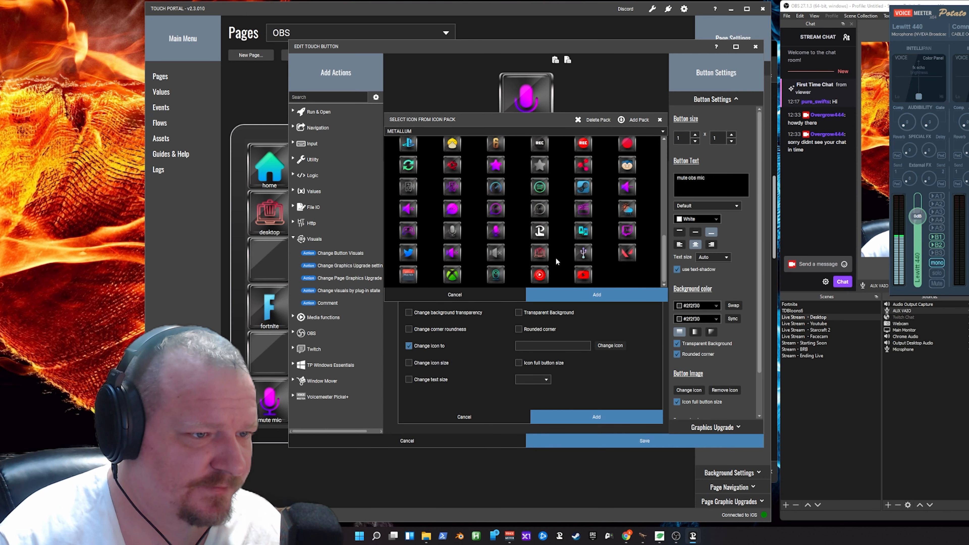
pyautogui.click(457, 231)
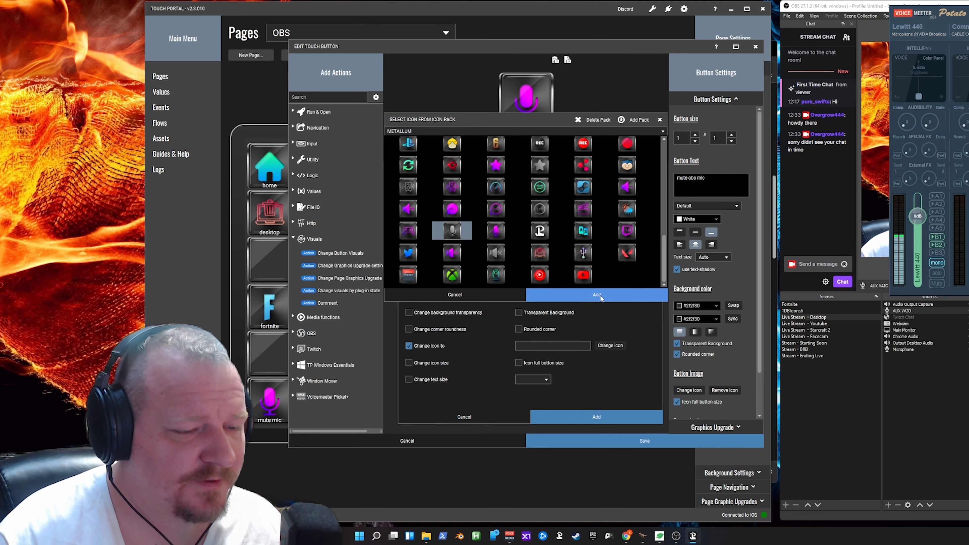
pyautogui.click(600, 297)
pyautogui.click(571, 413)
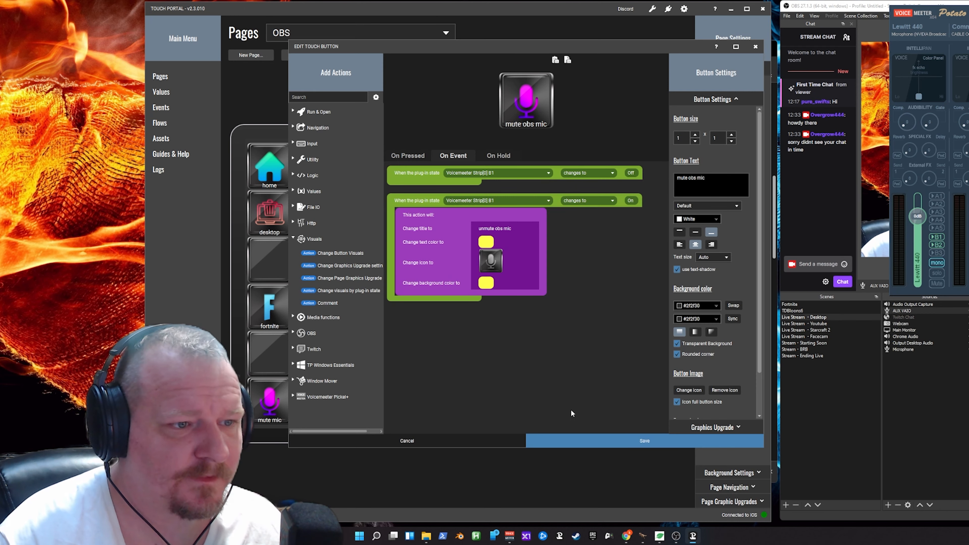
# - Move the visuals action into the B1 Off event and place a copy of it in the On event
pyautogui.moveTo(439, 214); pyautogui.dragTo(447, 203)
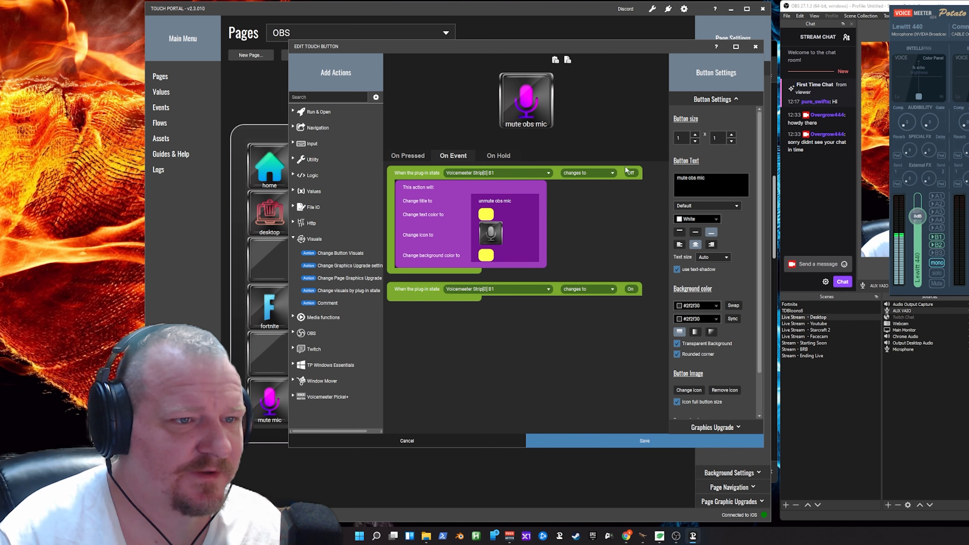
pyautogui.rightClick(425, 206)
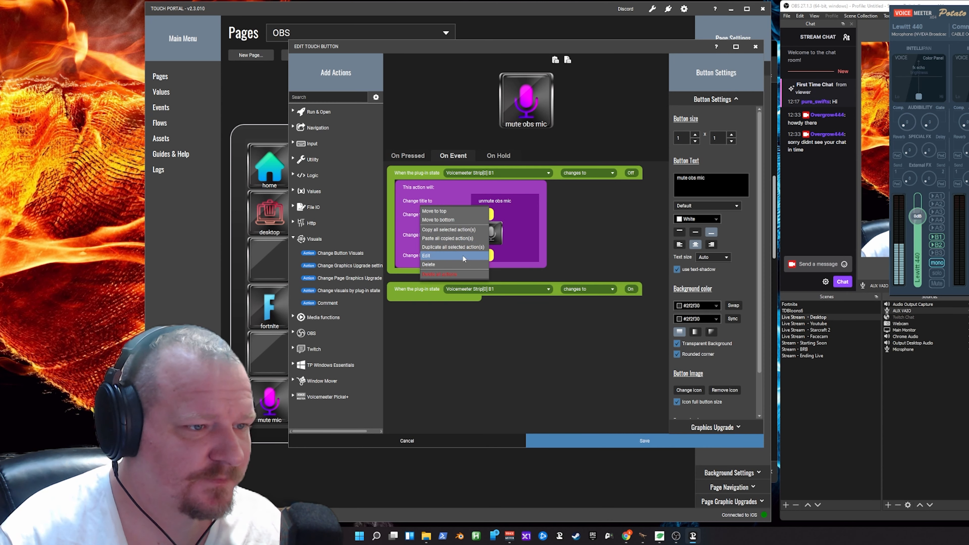
pyautogui.rightClick(434, 295)
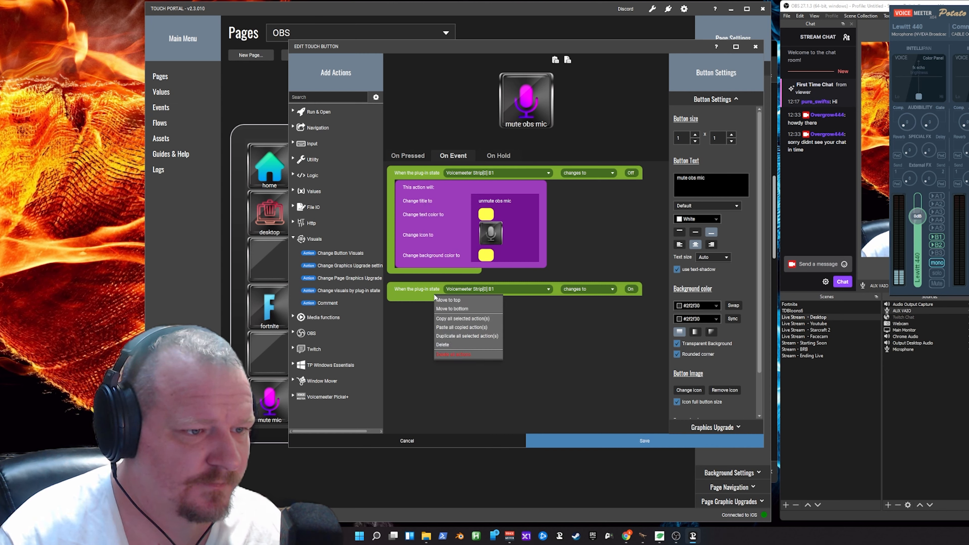
pyautogui.click(471, 328)
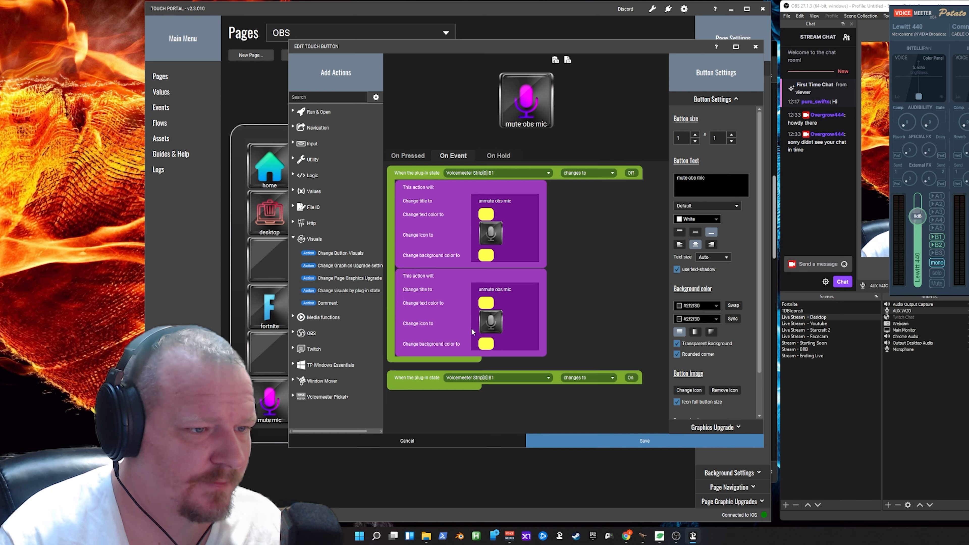
pyautogui.moveTo(441, 352); pyautogui.dragTo(443, 363)
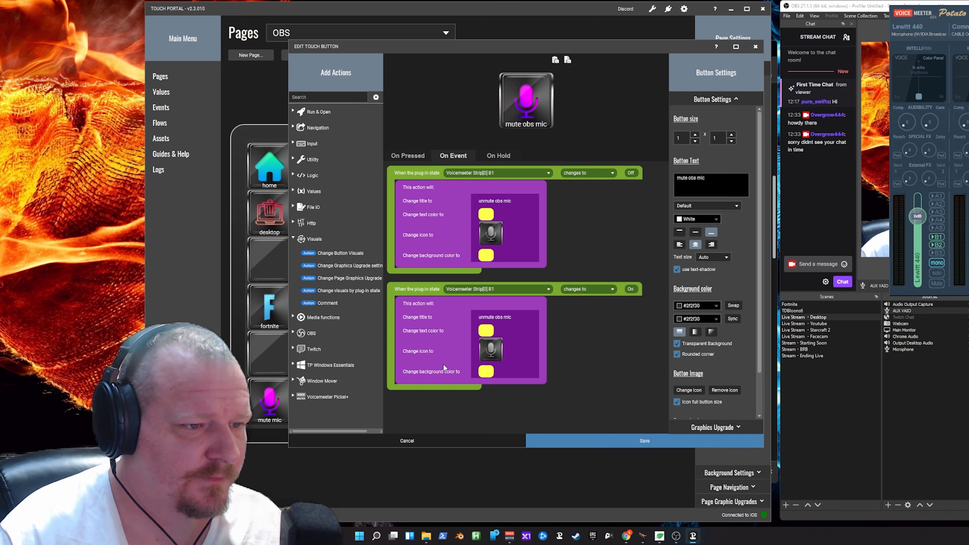
# - Edit the On event's visuals action to the title "mute obs mic", White text and background colors #2f2f30
pyautogui.doubleClick(434, 347)
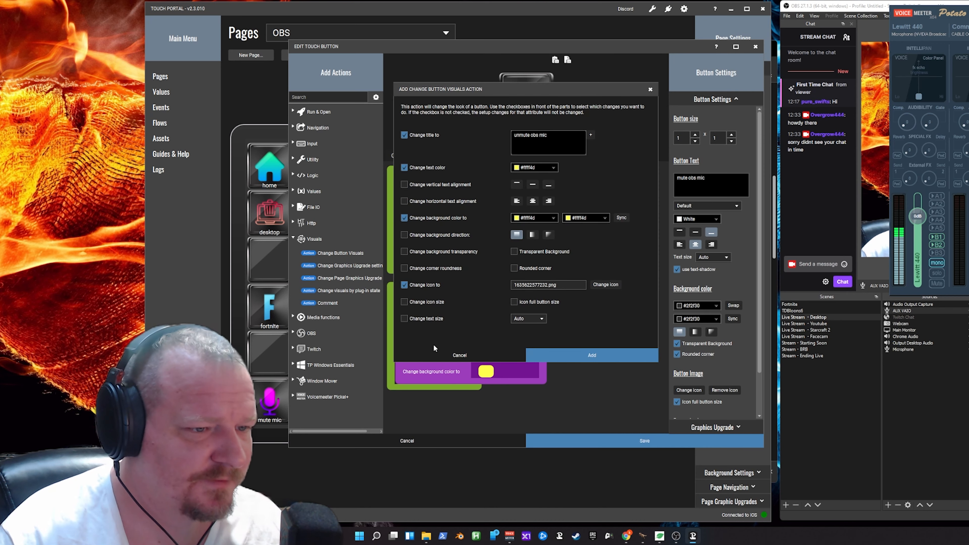
pyautogui.click(546, 168)
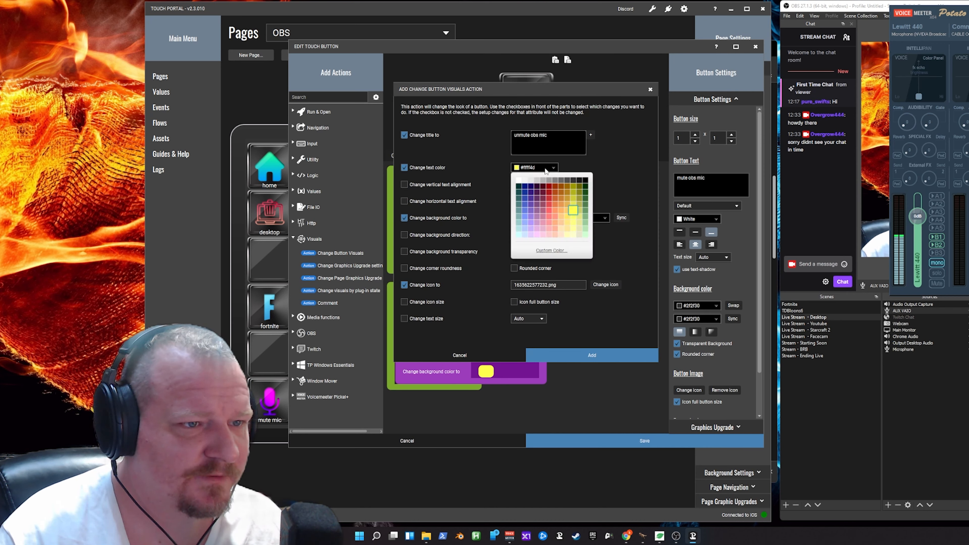
pyautogui.click(534, 178)
pyautogui.click(520, 134)
pyautogui.press('BackSpace')
pyautogui.press('BackSpace')
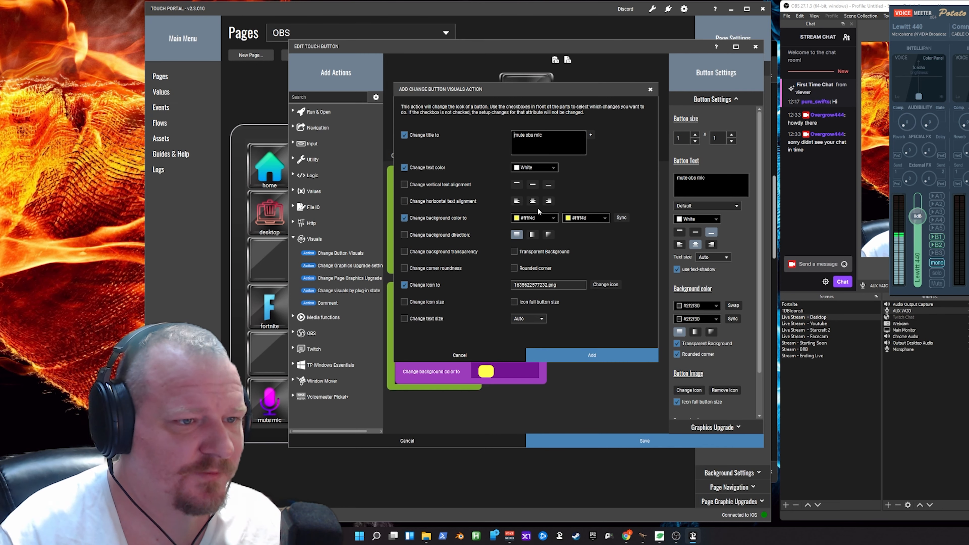
pyautogui.click(526, 221)
pyautogui.click(570, 302)
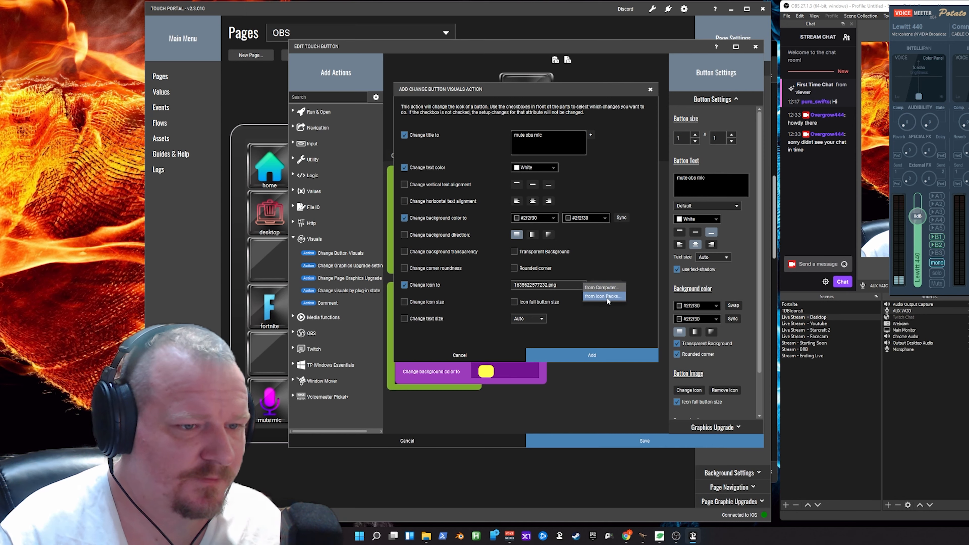
# - Change the On event's visuals icon to the purple METALLUM microphone and save the action and the button
pyautogui.click(607, 298)
pyautogui.scroll(-2, 498, 252)
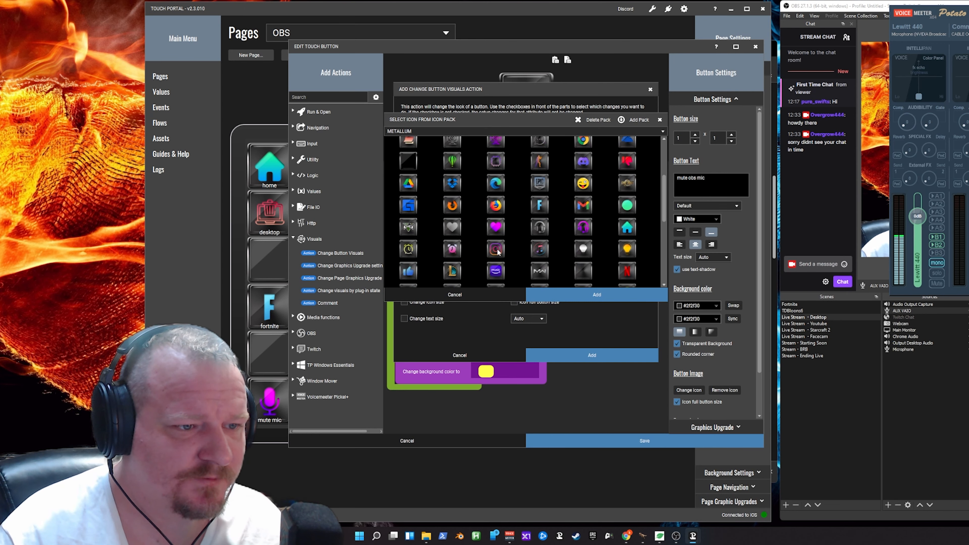
pyautogui.scroll(-3, 498, 252)
pyautogui.click(459, 239)
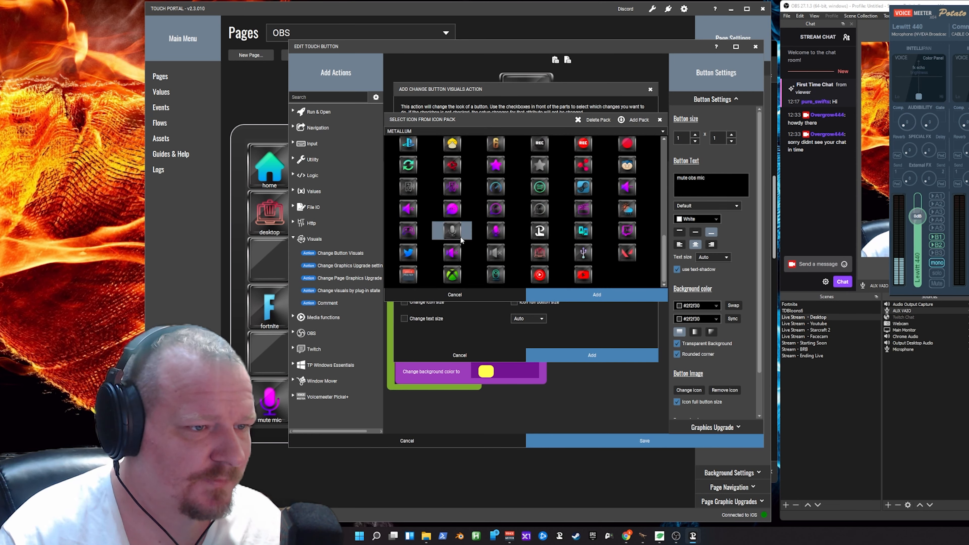
pyautogui.click(494, 231)
pyautogui.click(594, 297)
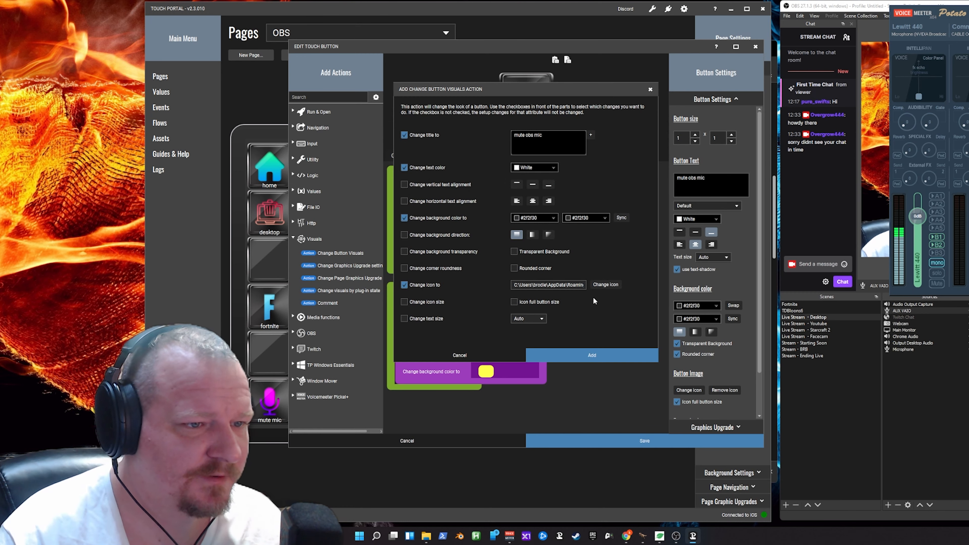
pyautogui.click(582, 353)
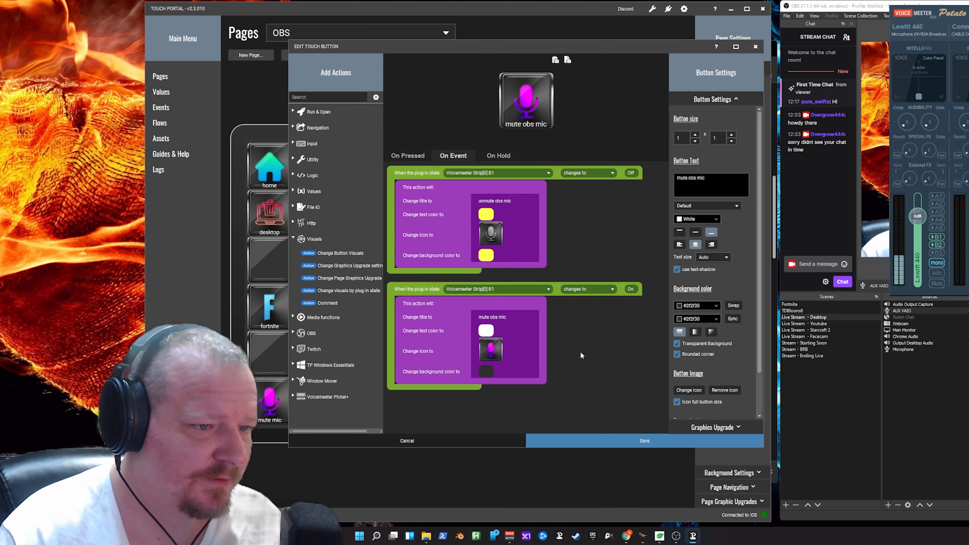
pyautogui.click(612, 440)
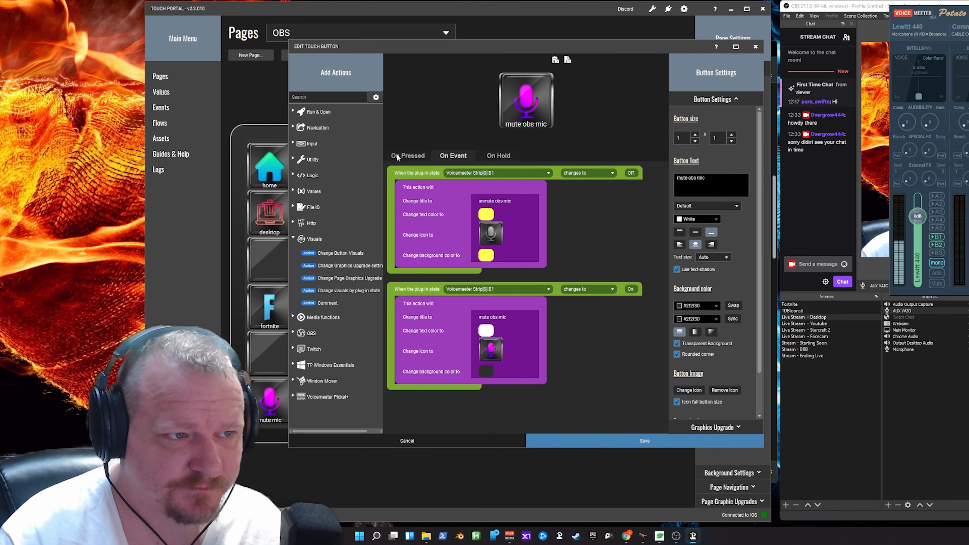
pyautogui.click(658, 438)
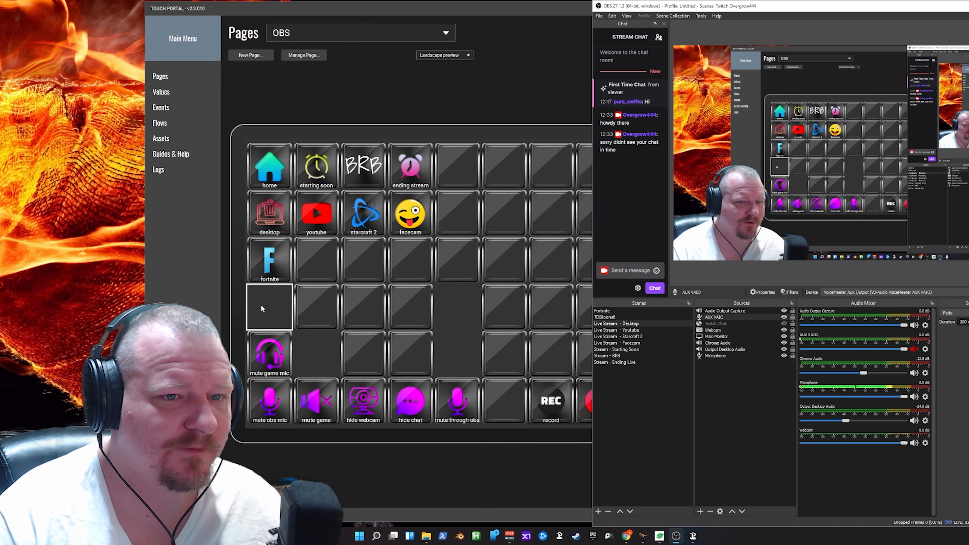
# - Start a new button in the empty slot above "mute game mic" with the purple crossed-out speaker icon from METALLUM
pyautogui.click(275, 300)
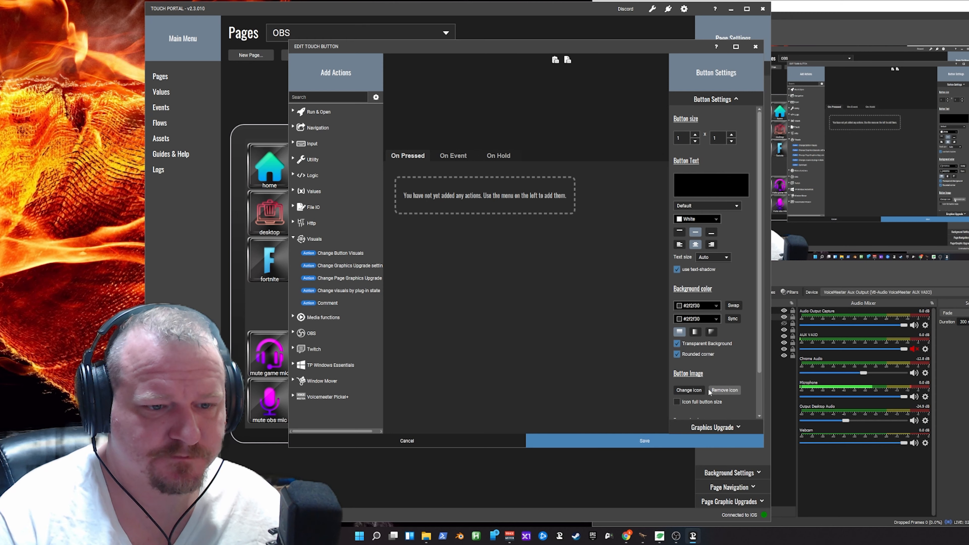
pyautogui.click(696, 390)
pyautogui.click(691, 408)
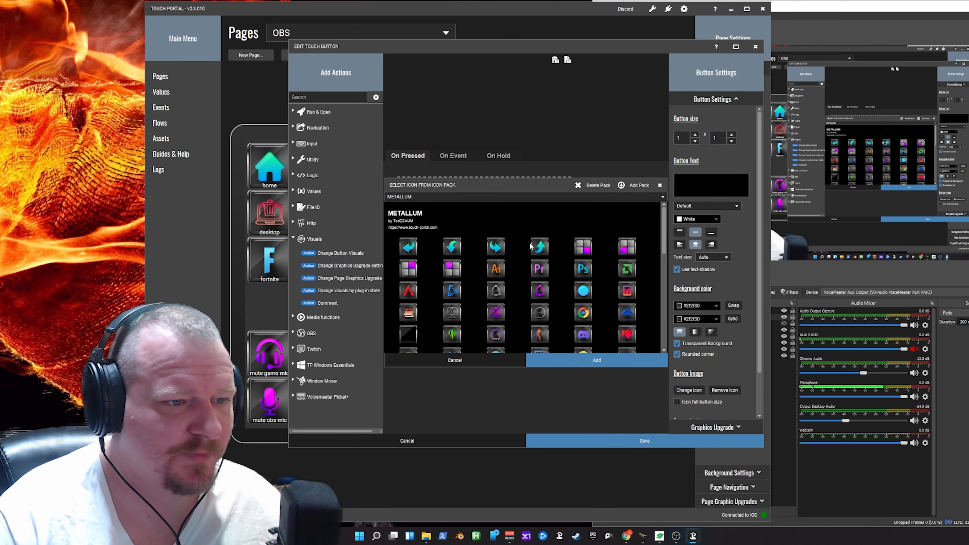
pyautogui.scroll(-1, 520, 302)
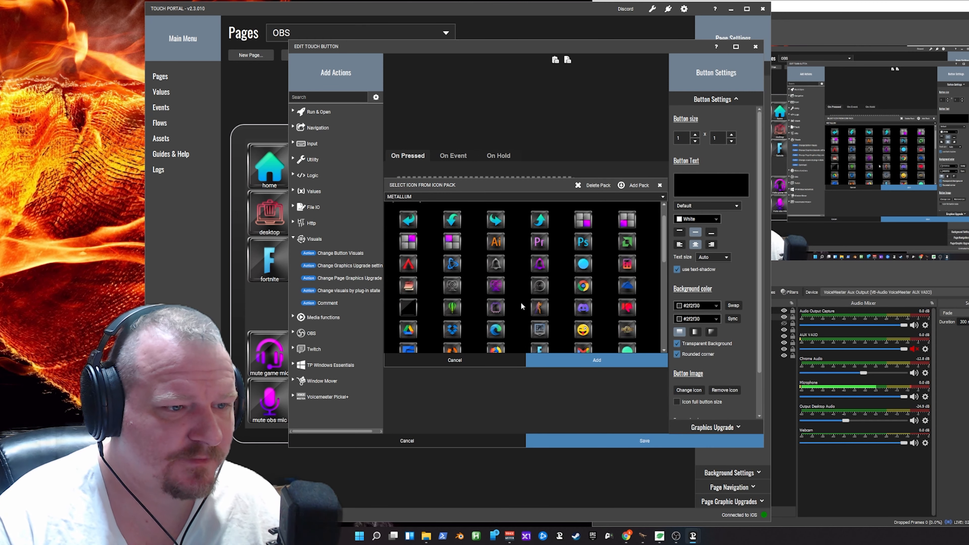
pyautogui.scroll(-5, 521, 302)
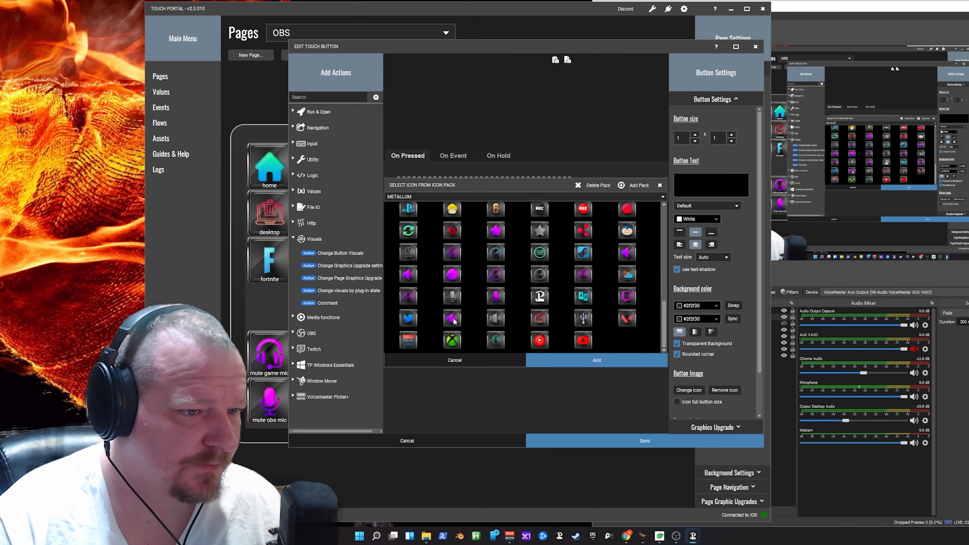
pyautogui.click(453, 319)
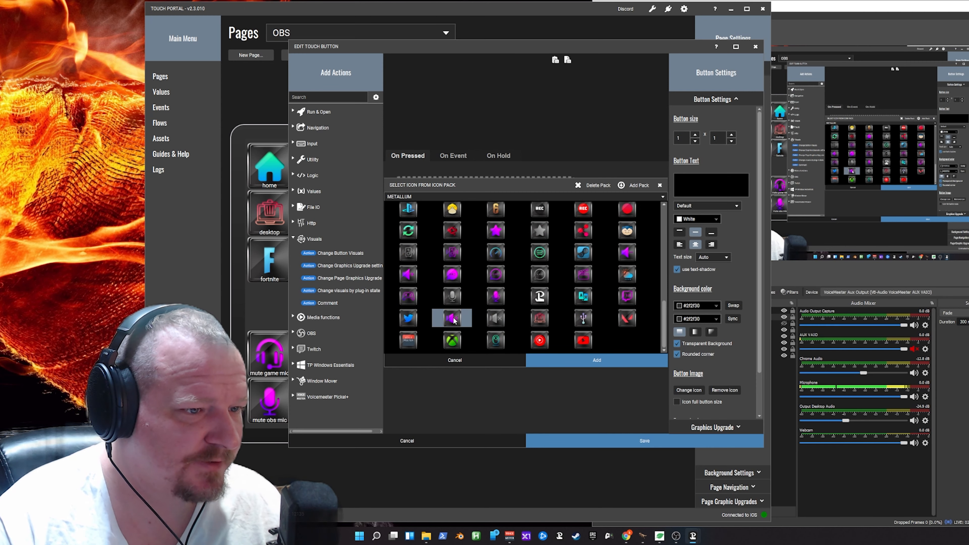
pyautogui.click(545, 361)
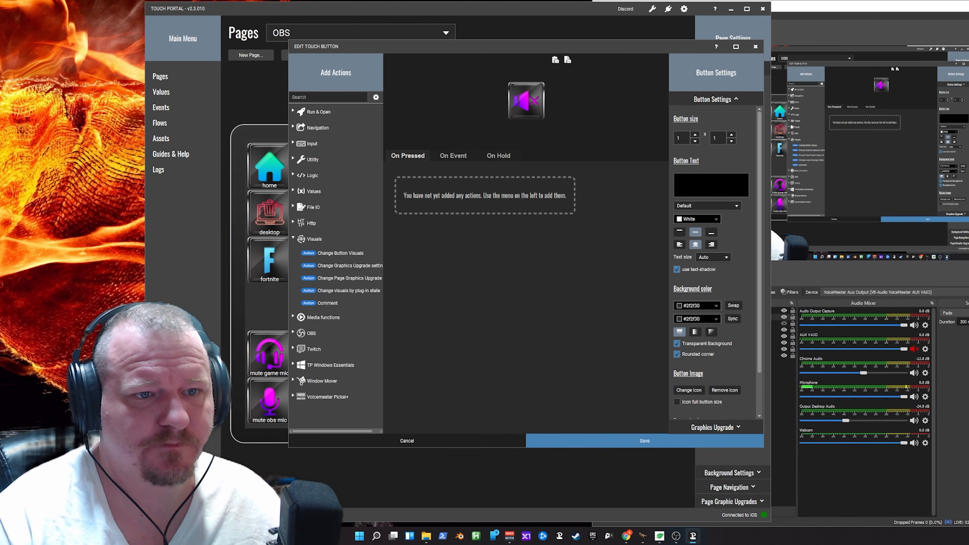
# - Label the new button "mute all mic" with bottom-aligned text, and make its icon fill the full button size
pyautogui.click(711, 186)
pyautogui.write('mute al')
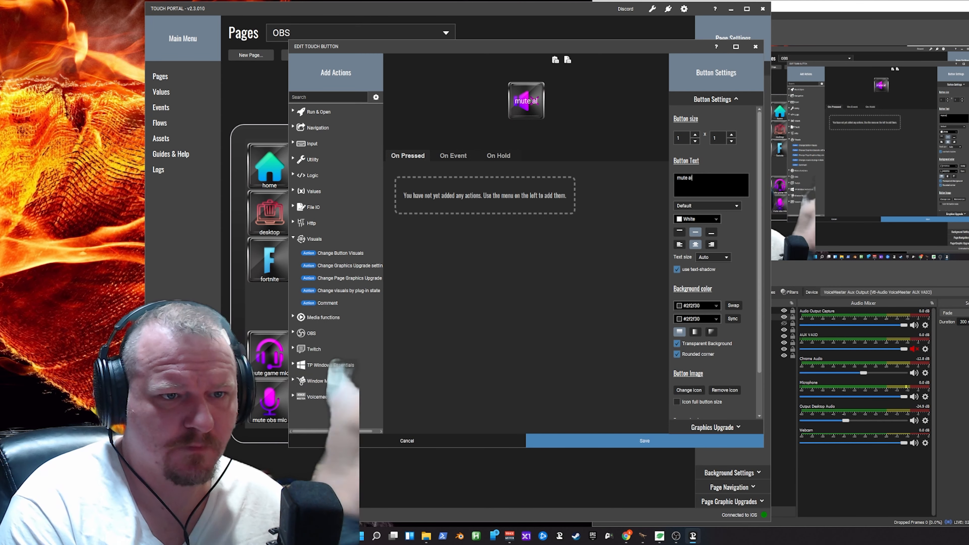
pyautogui.write('l mic')
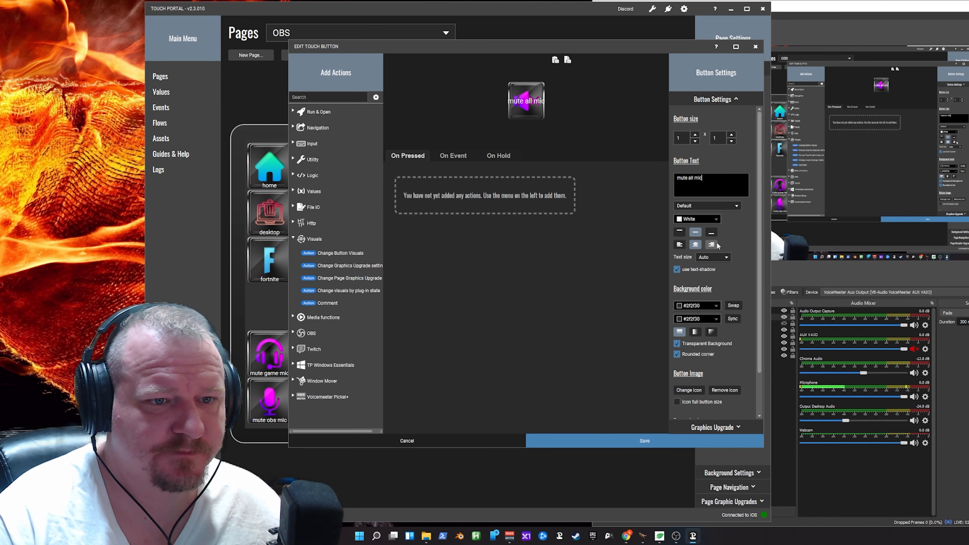
pyautogui.click(711, 231)
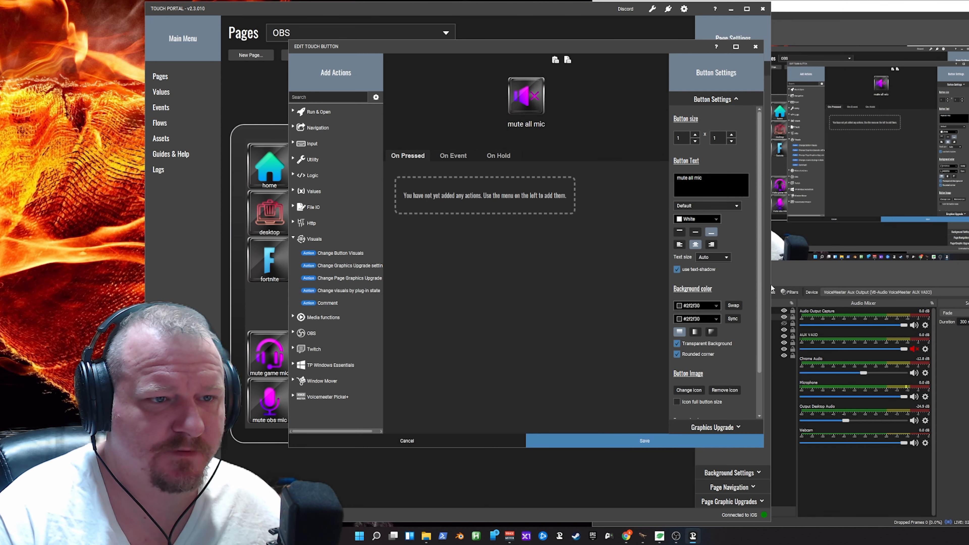
pyautogui.click(677, 401)
pyautogui.click(699, 232)
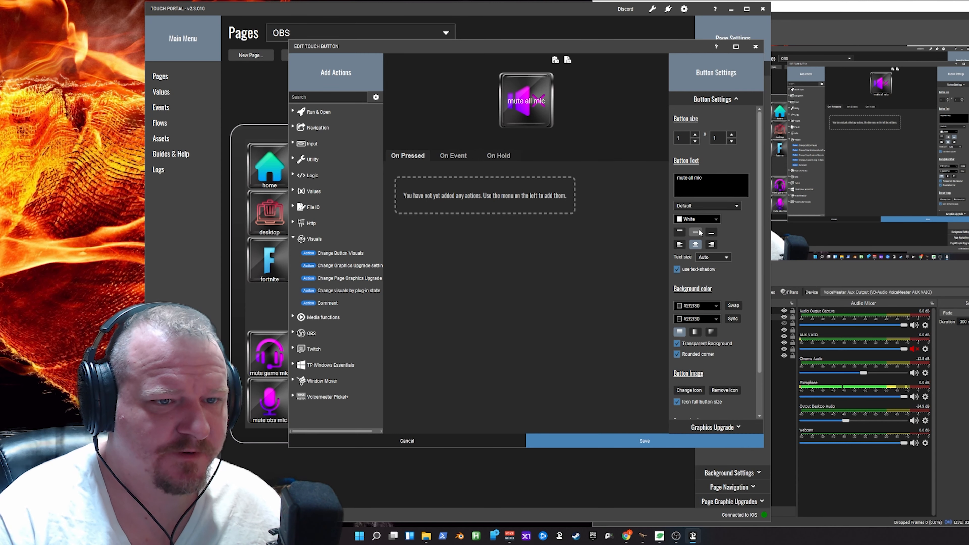
pyautogui.click(711, 232)
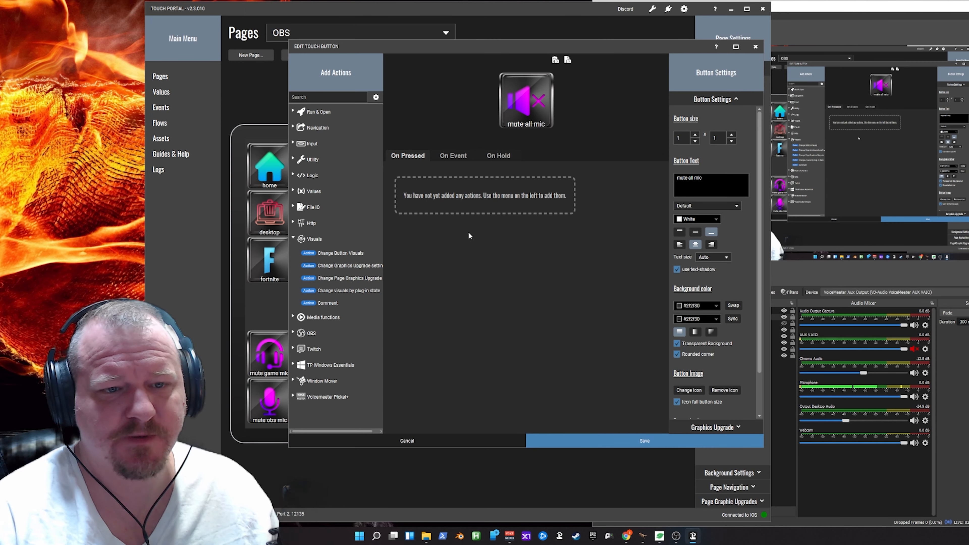
# - Add two Voicemeeter Parameter State Set actions to the button's On Pressed actions
pyautogui.click(302, 239)
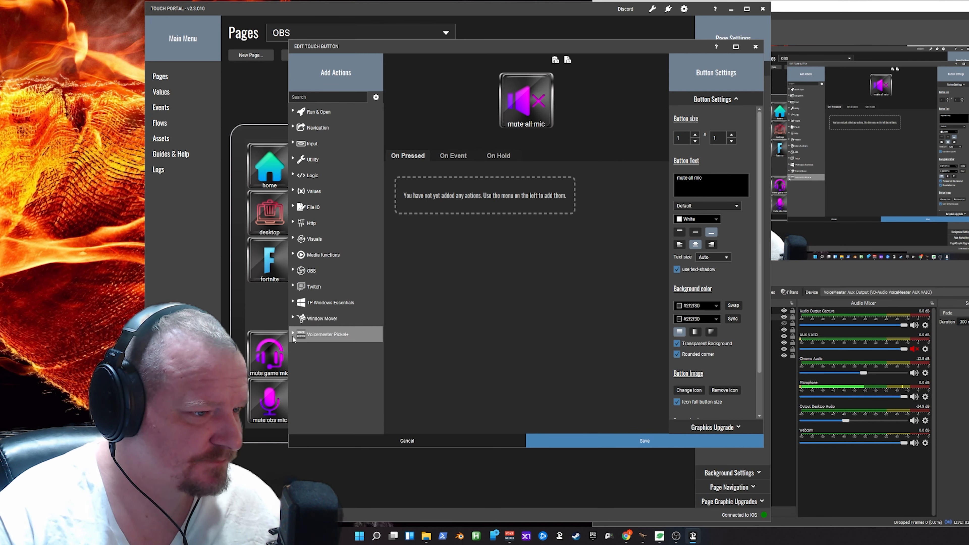
pyautogui.click(325, 334)
pyautogui.scroll(-5, 367, 364)
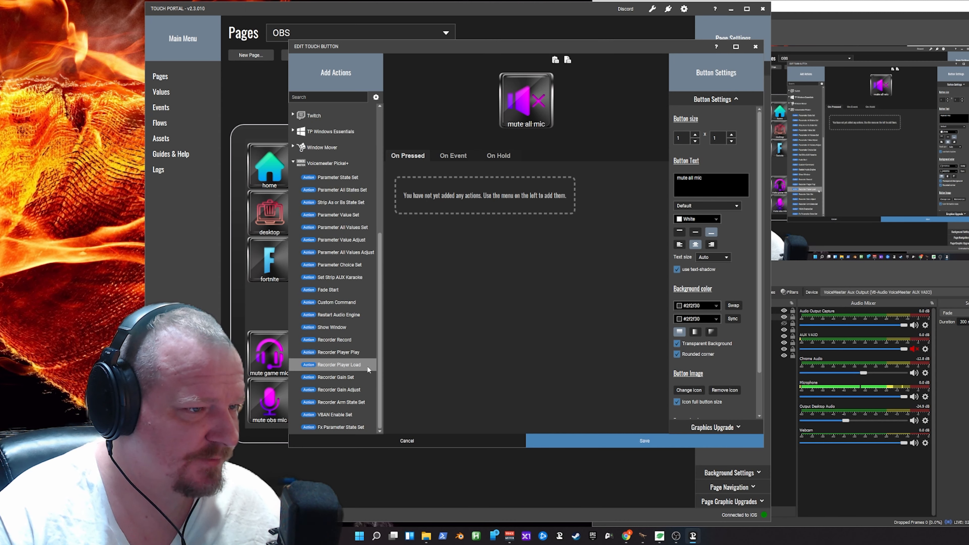
pyautogui.scroll(3, 367, 366)
pyautogui.doubleClick(342, 283)
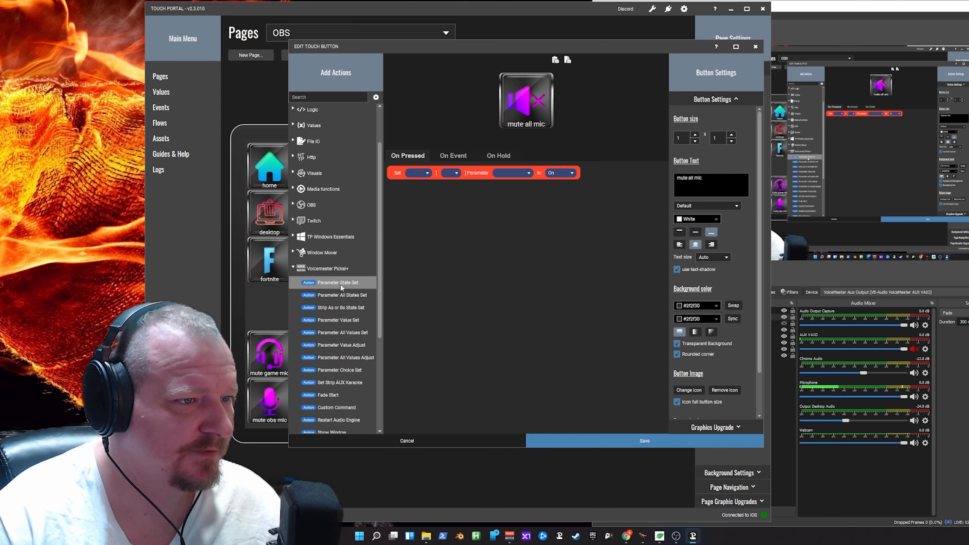
pyautogui.doubleClick(339, 284)
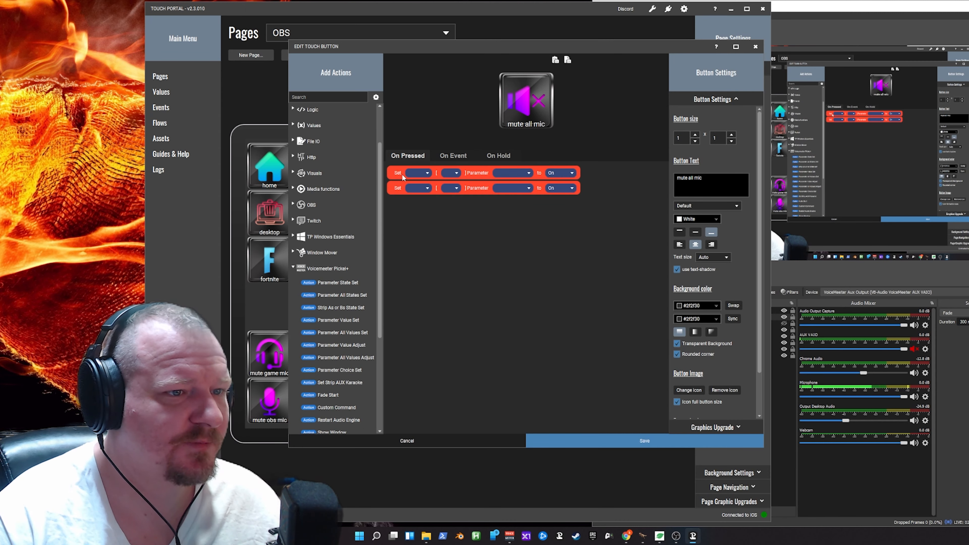
# - Configure the first Parameter State Set action to set Strip 0 parameter B1 to Toggle
pyautogui.click(422, 174)
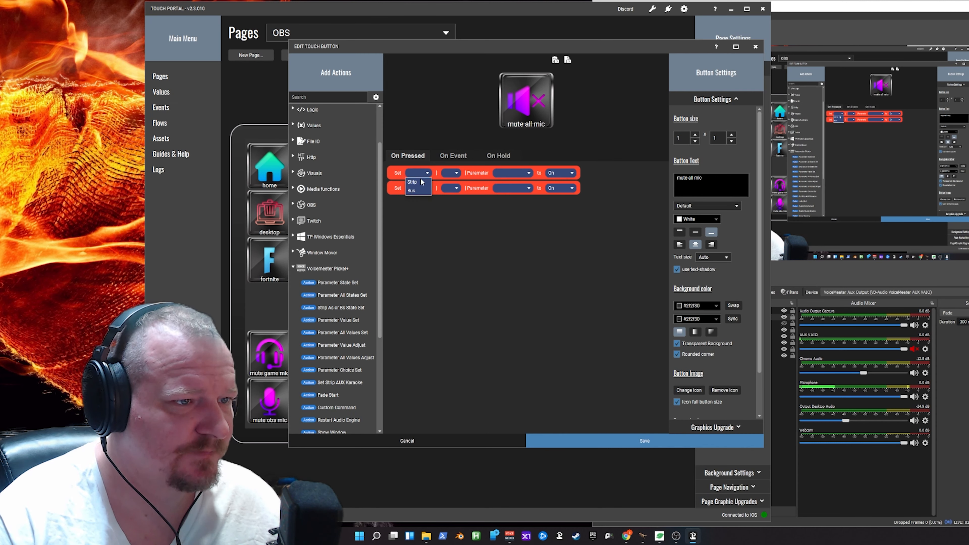
pyautogui.click(420, 182)
pyautogui.click(451, 174)
pyautogui.click(453, 182)
pyautogui.click(513, 173)
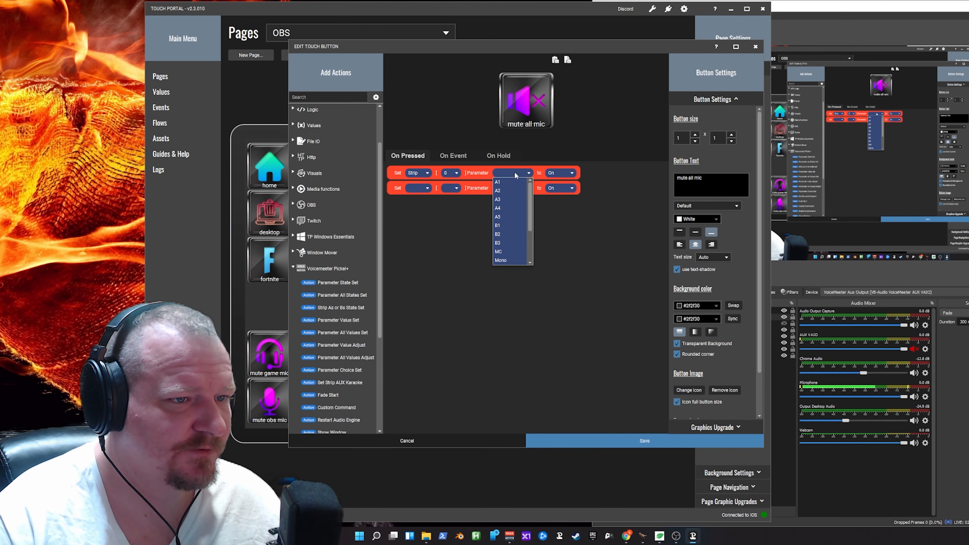
pyautogui.click(498, 225)
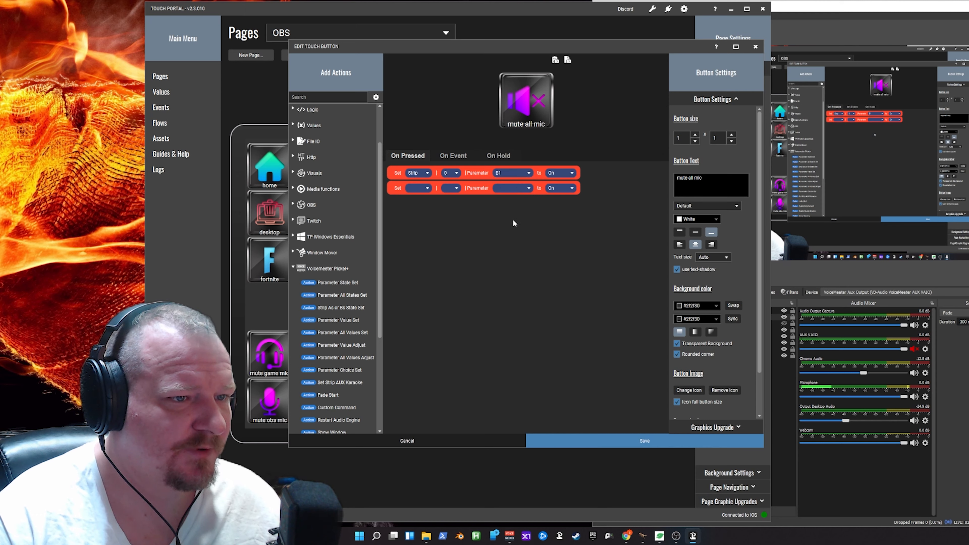
pyautogui.click(559, 173)
pyautogui.click(557, 199)
# - Configure the second Parameter State Set action to set Strip 0 parameter B2 to Toggle
pyautogui.click(411, 188)
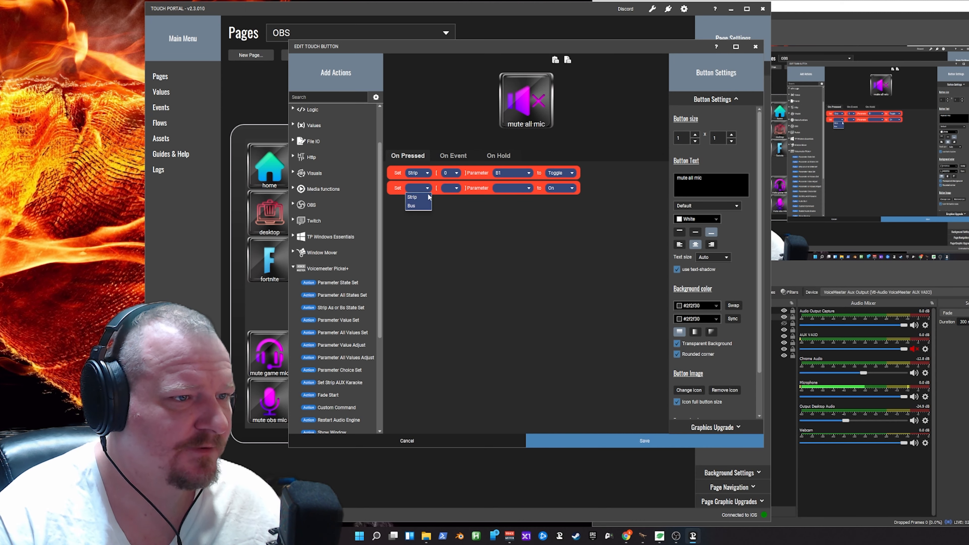
pyautogui.click(416, 197)
pyautogui.click(450, 188)
pyautogui.click(449, 197)
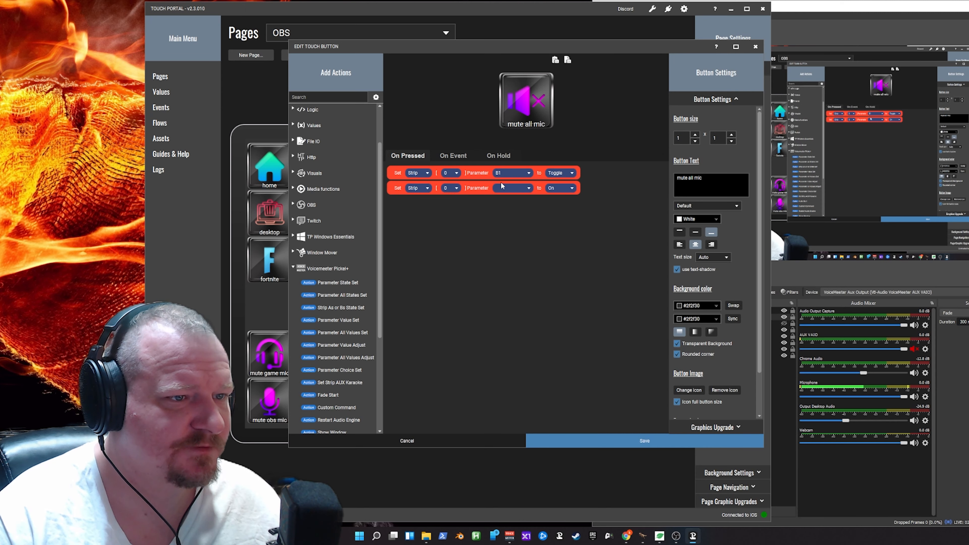
pyautogui.click(511, 187)
pyautogui.click(500, 249)
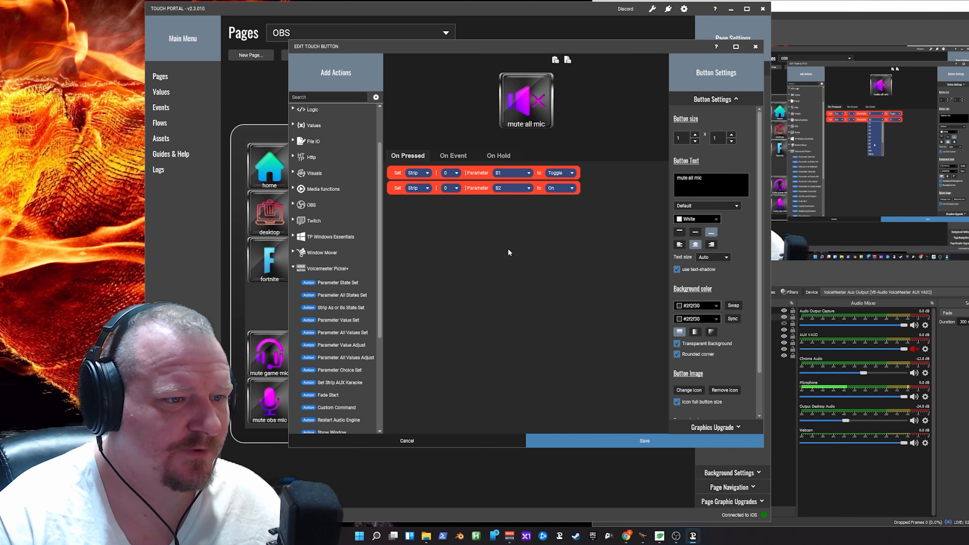
pyautogui.click(558, 187)
pyautogui.click(555, 214)
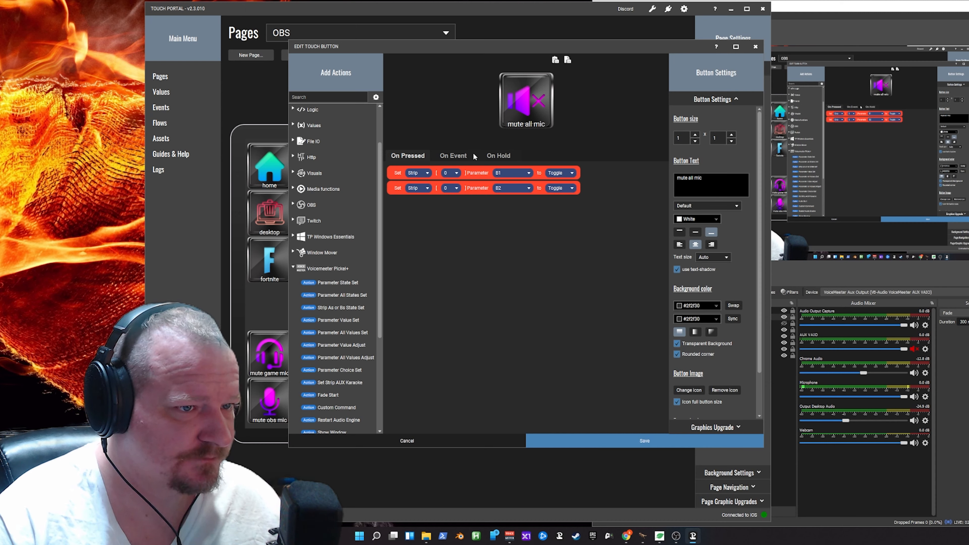
# - Add a When Plug-in State changes event to the button's On Event list for Voicemeeter Strip[0] B1 changes to Off
pyautogui.click(454, 157)
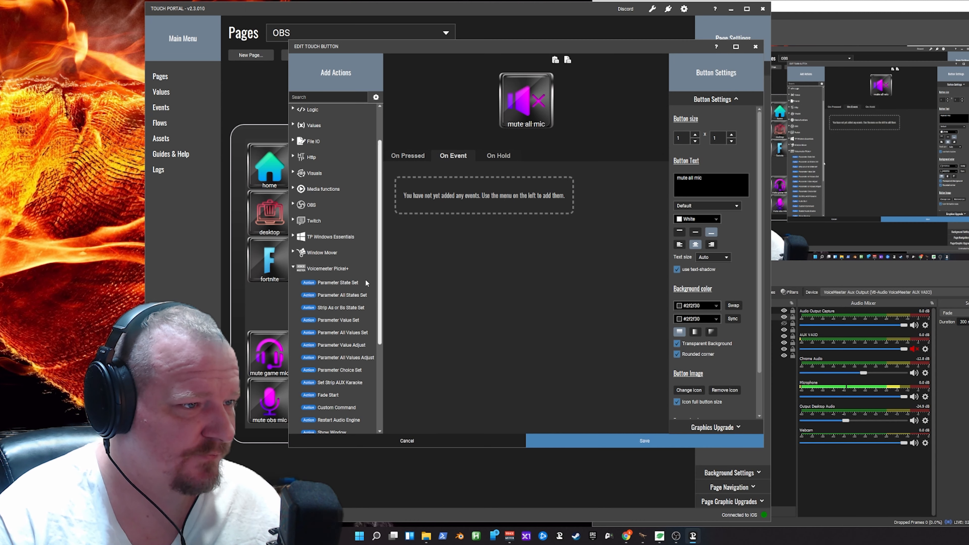
pyautogui.click(293, 269)
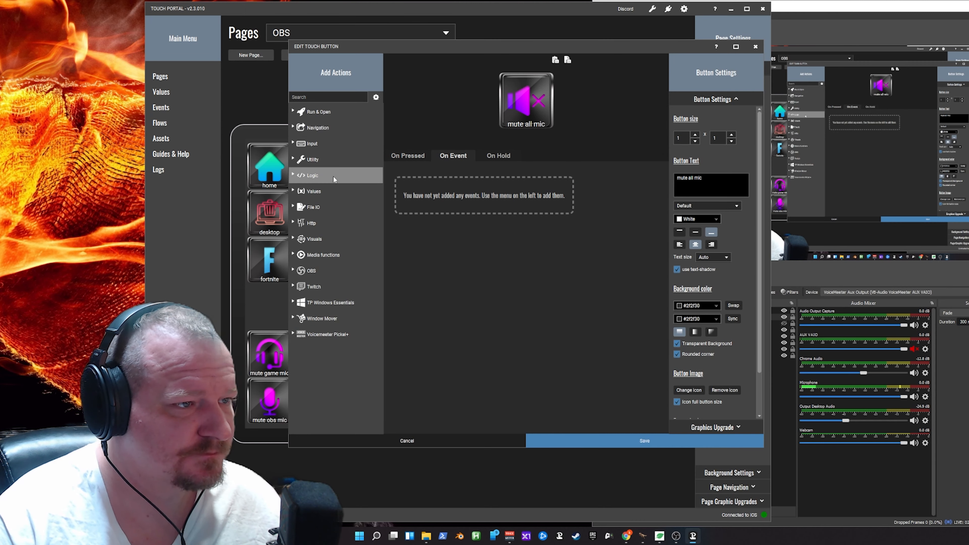
pyautogui.click(315, 191)
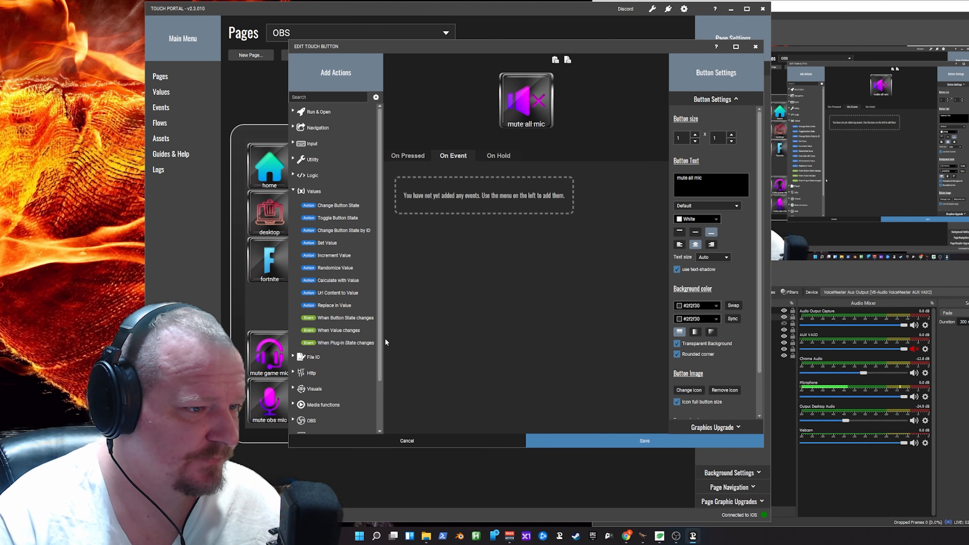
pyautogui.moveTo(345, 342); pyautogui.dragTo(507, 169)
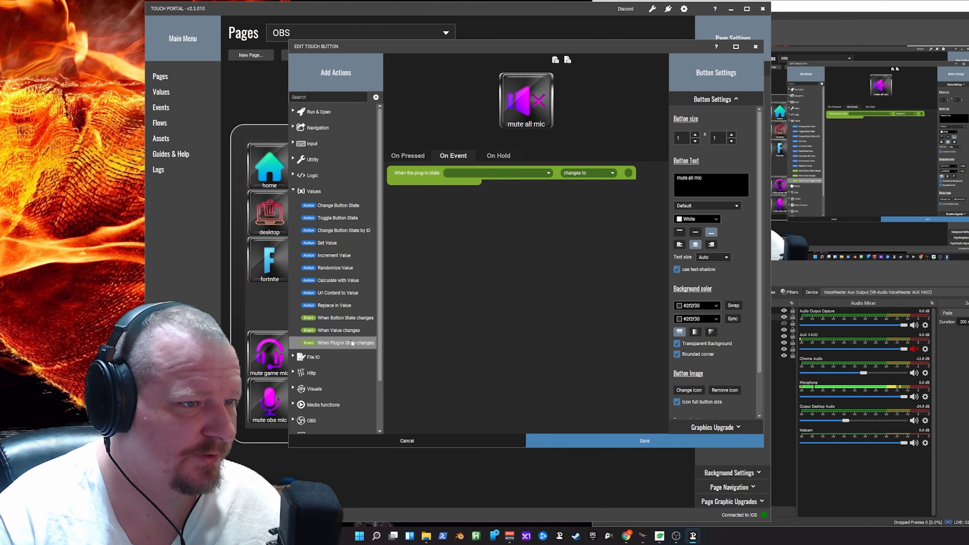
pyautogui.click(507, 172)
pyautogui.scroll(-3, 527, 233)
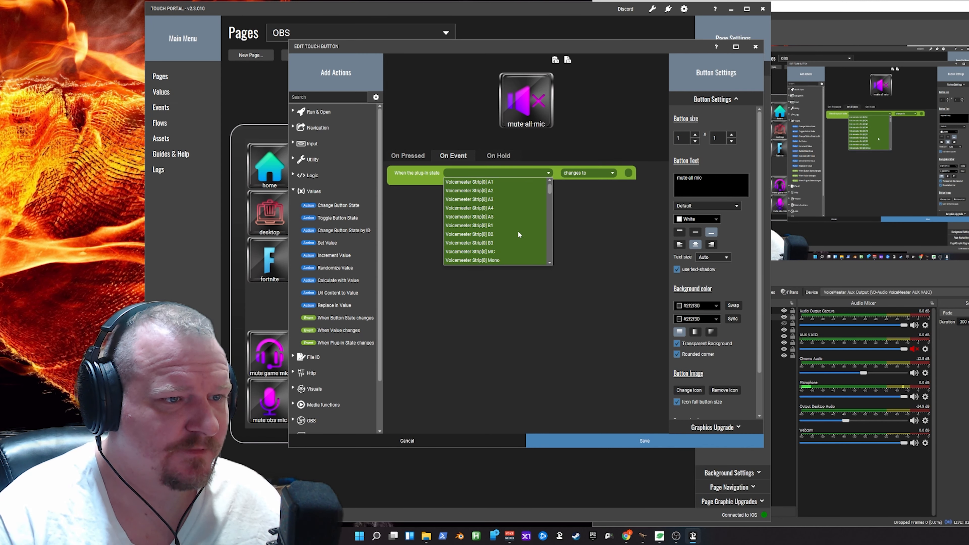
pyautogui.click(467, 227)
pyautogui.click(583, 173)
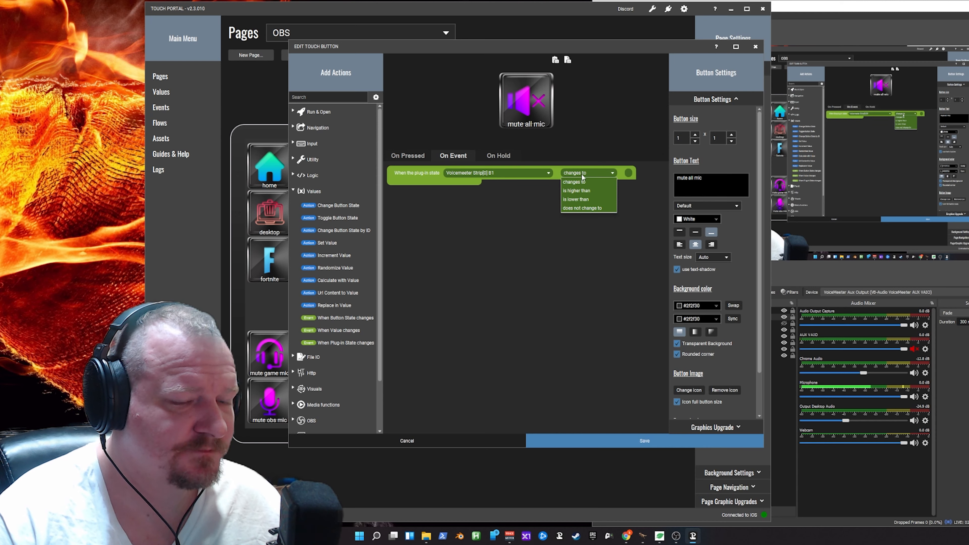
pyautogui.click(594, 182)
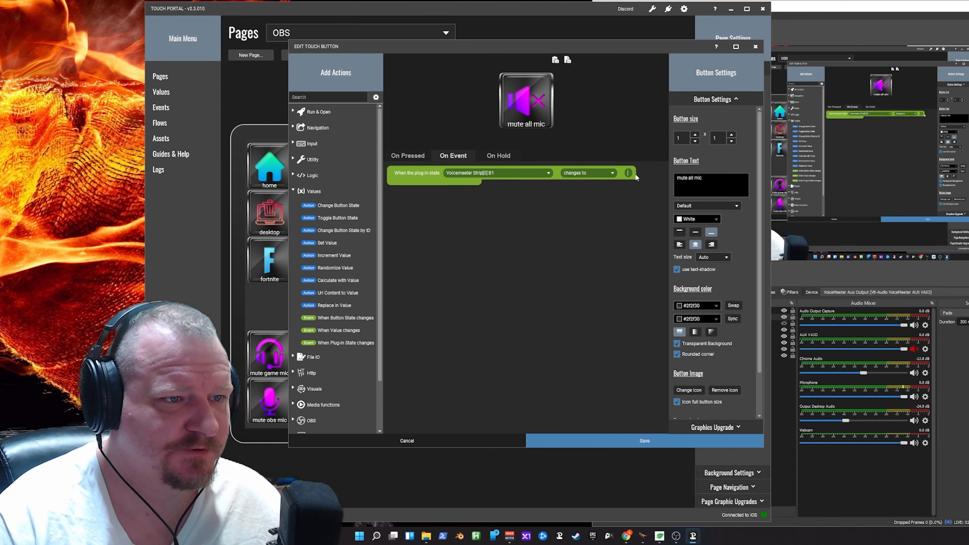
pyautogui.click(635, 174)
pyautogui.write('0ff')
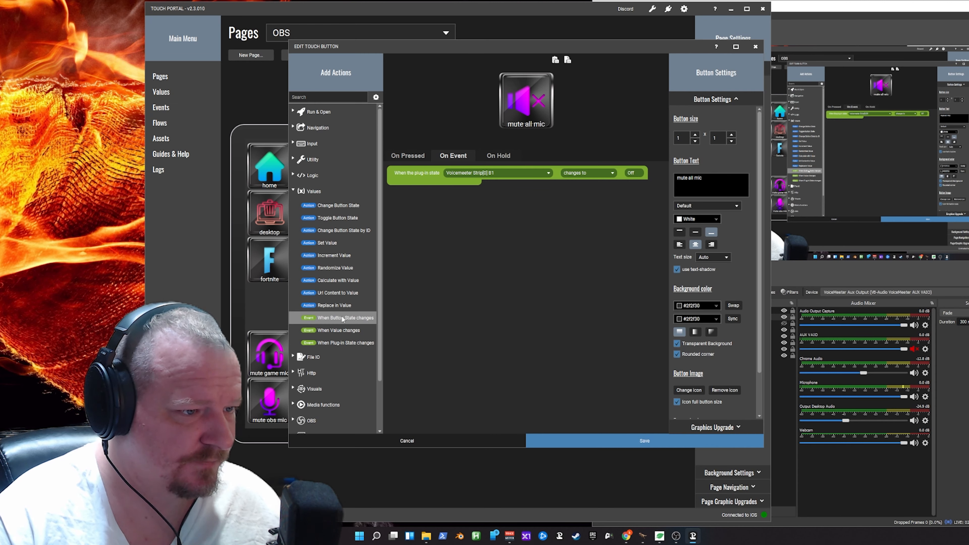
# - Add a second When Plug-in State changes event for Voicemeeter Strip[0] B2 changes to Off
pyautogui.doubleClick(341, 342)
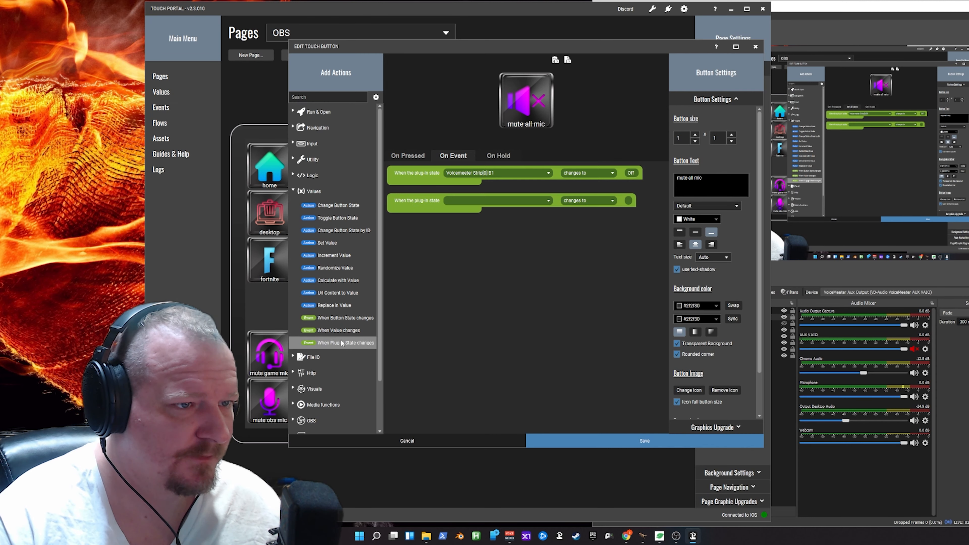
pyautogui.click(491, 201)
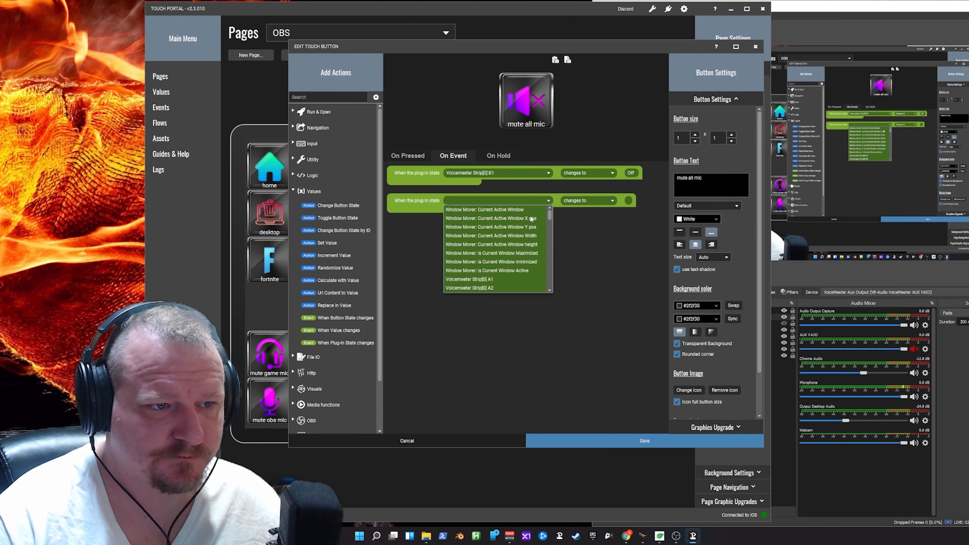
pyautogui.scroll(-3, 503, 276)
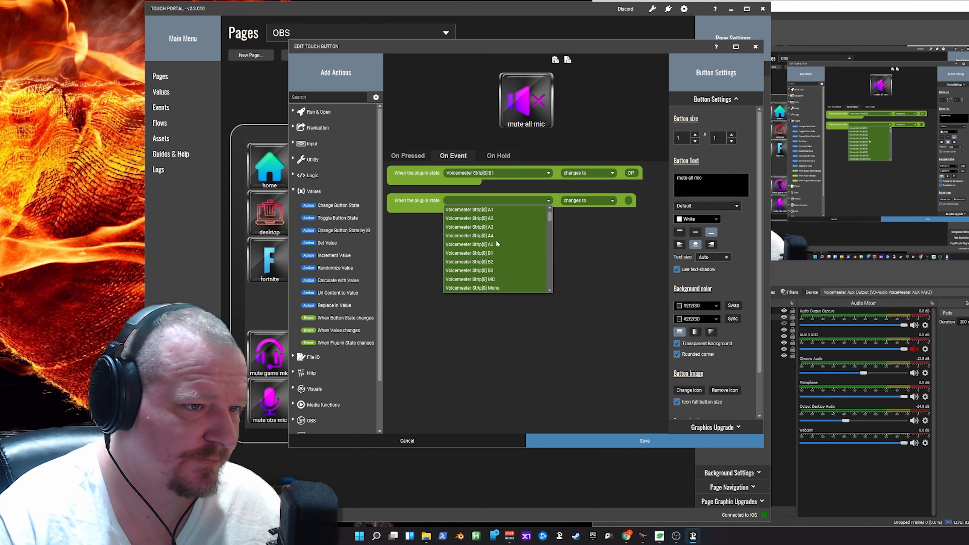
pyautogui.click(495, 262)
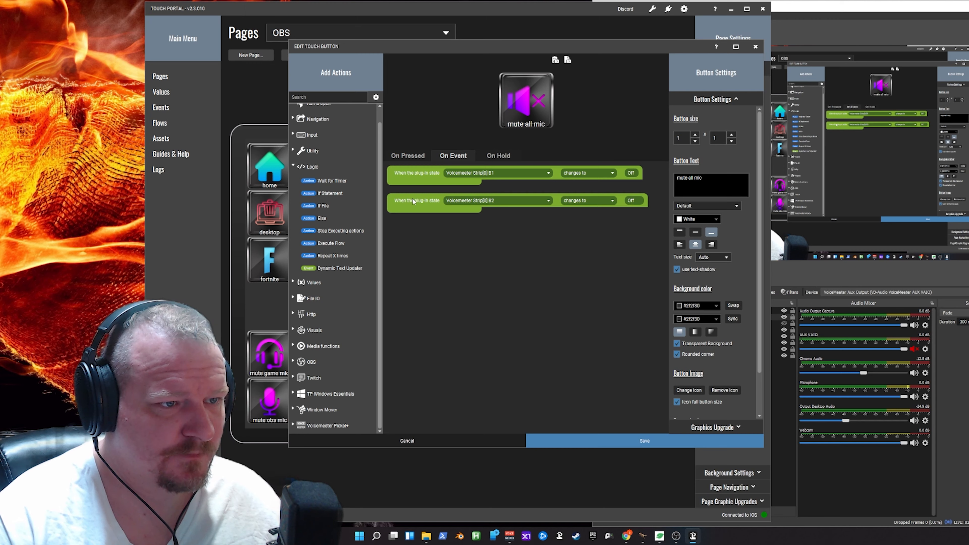
# - Copy and paste both plug-in state events, and set the B2 and B1 copies to trigger on changes to On
pyautogui.click(412, 199)
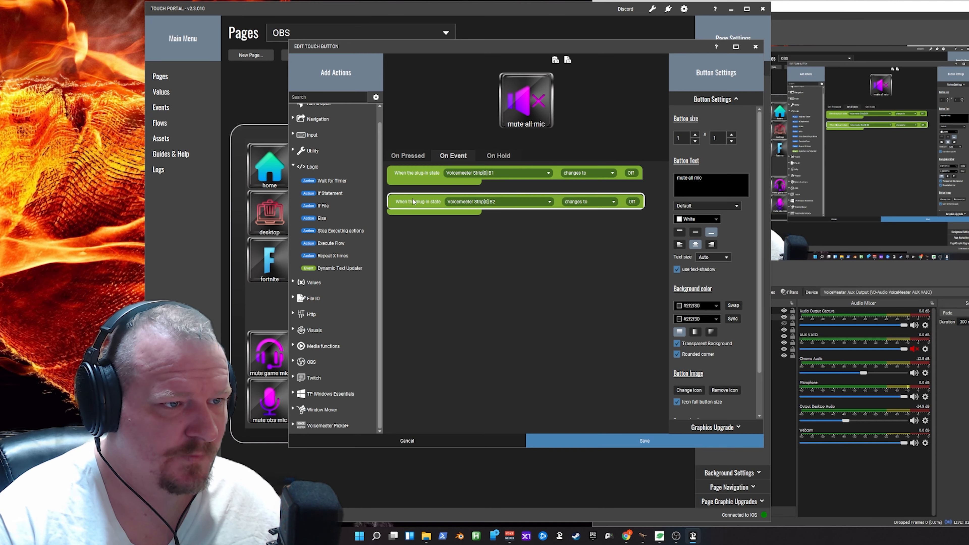
pyautogui.keyDown('ctrl'); pyautogui.click(417, 173); pyautogui.keyUp('ctrl')
pyautogui.rightClick(417, 173)
pyautogui.click(445, 178)
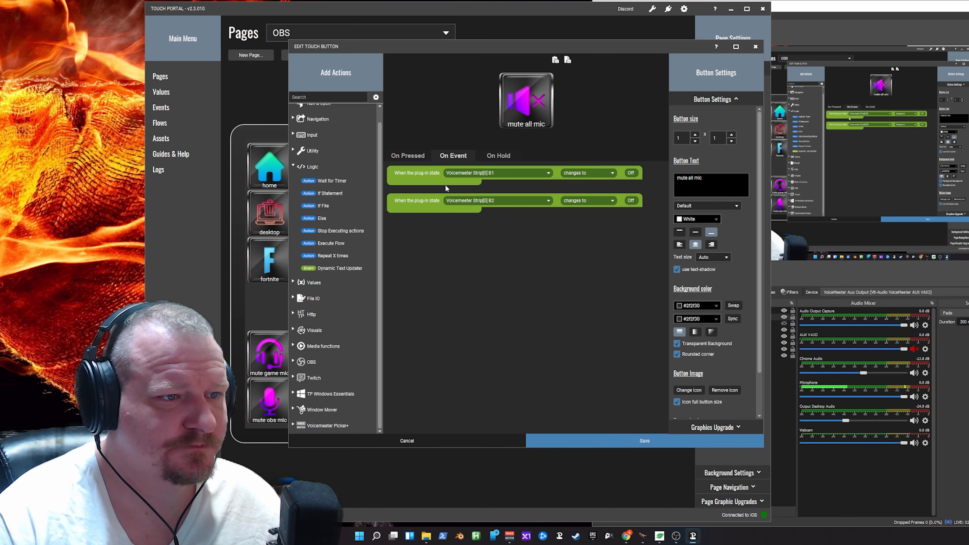
pyautogui.rightClick(417, 274)
pyautogui.click(443, 278)
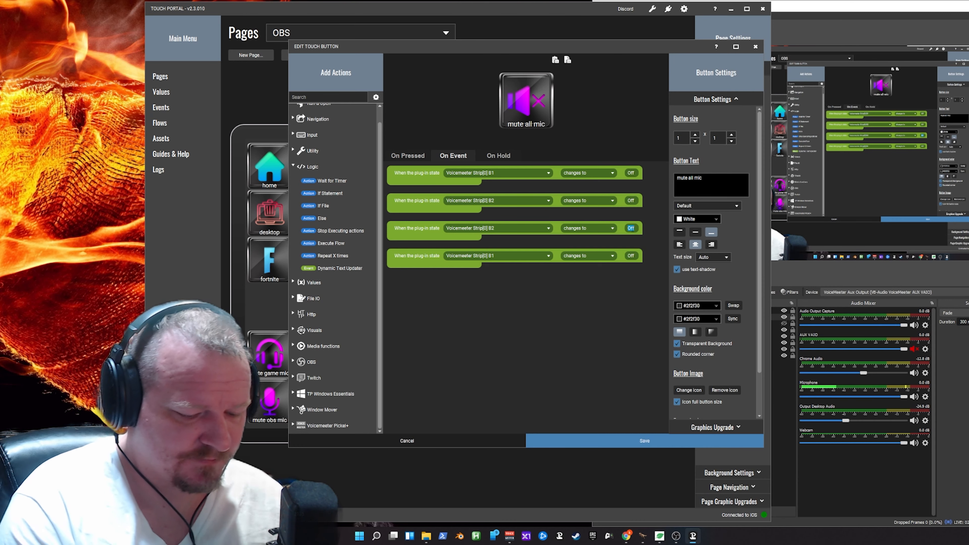
pyautogui.write('On')
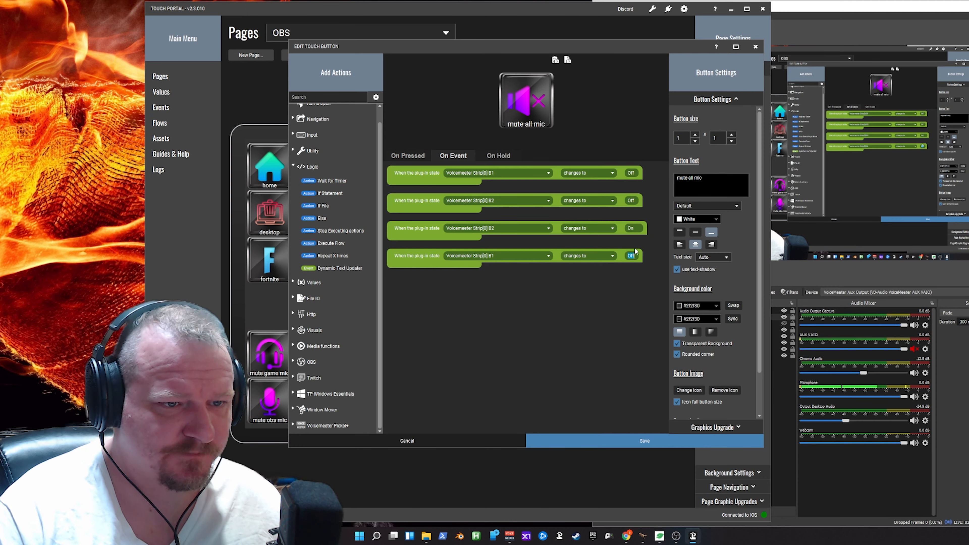
pyautogui.write('On')
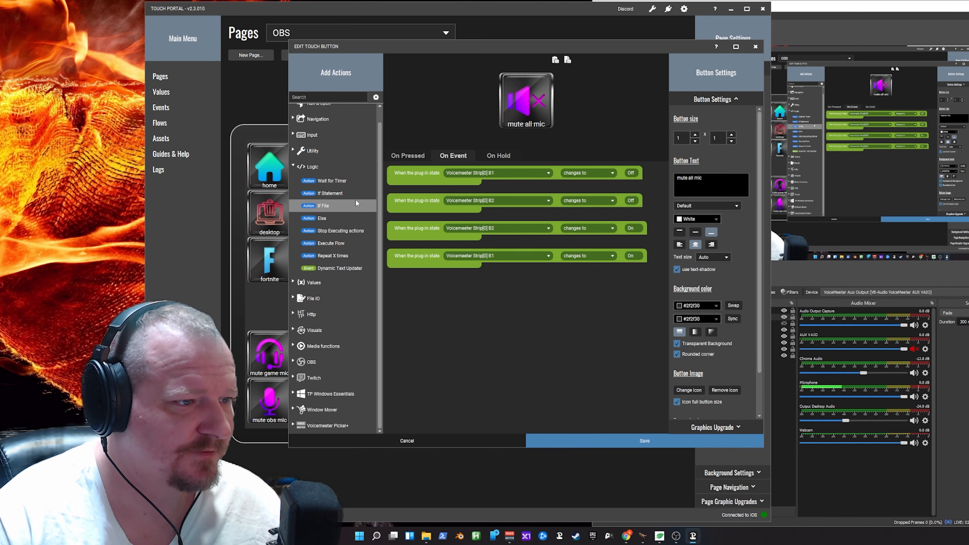
# - Start a Change Button Visuals action and enter "unmute all mic" as its title text
pyautogui.click(294, 168)
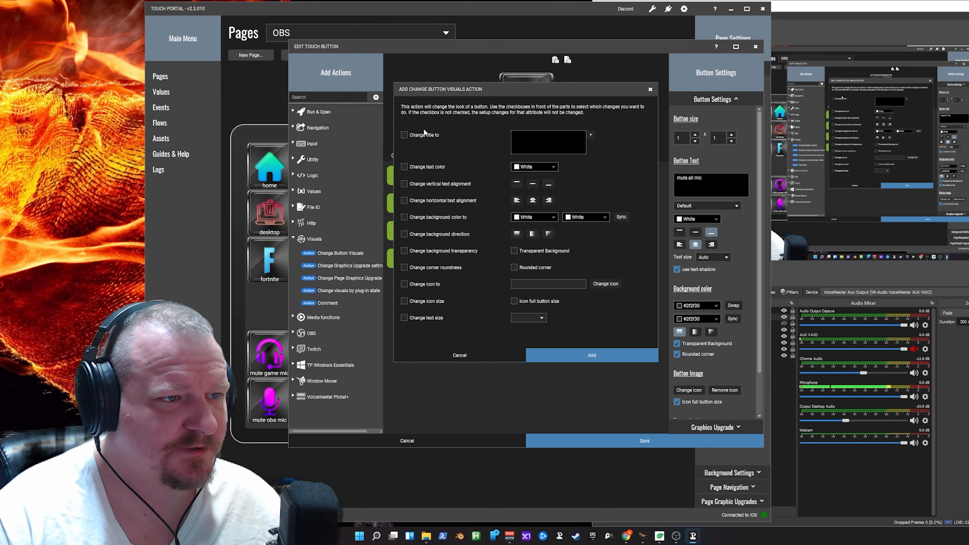
pyautogui.moveTo(449, 90); pyautogui.dragTo(486, 159)
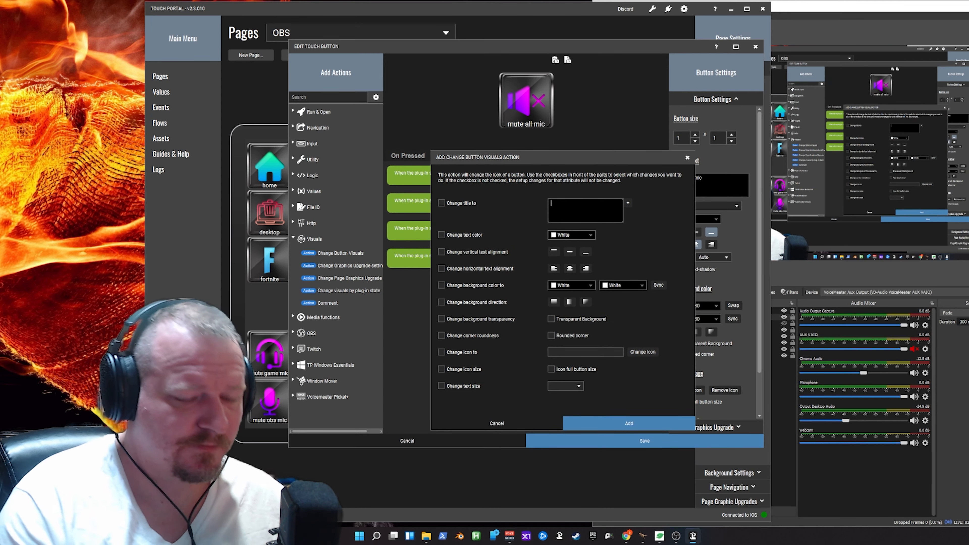
pyautogui.write('un')
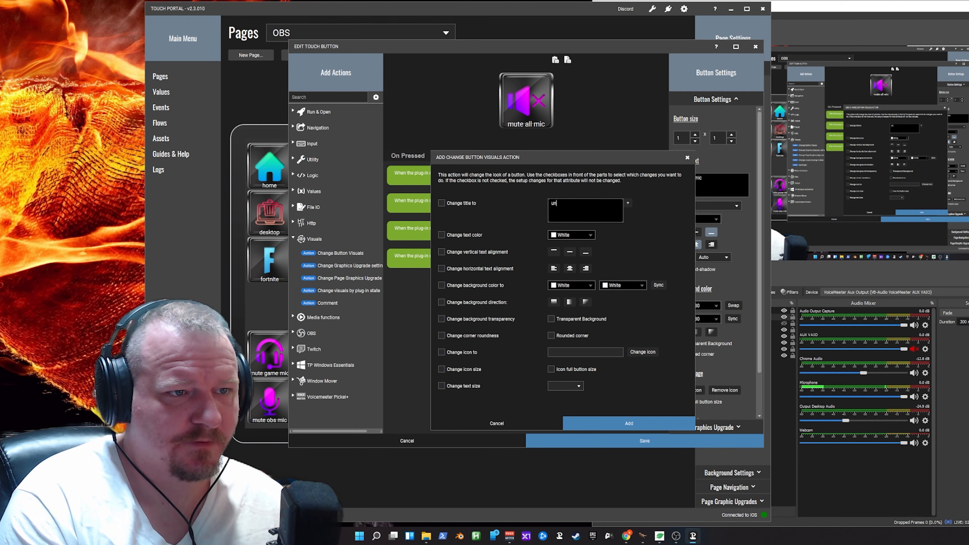
pyautogui.write('mute all mic')
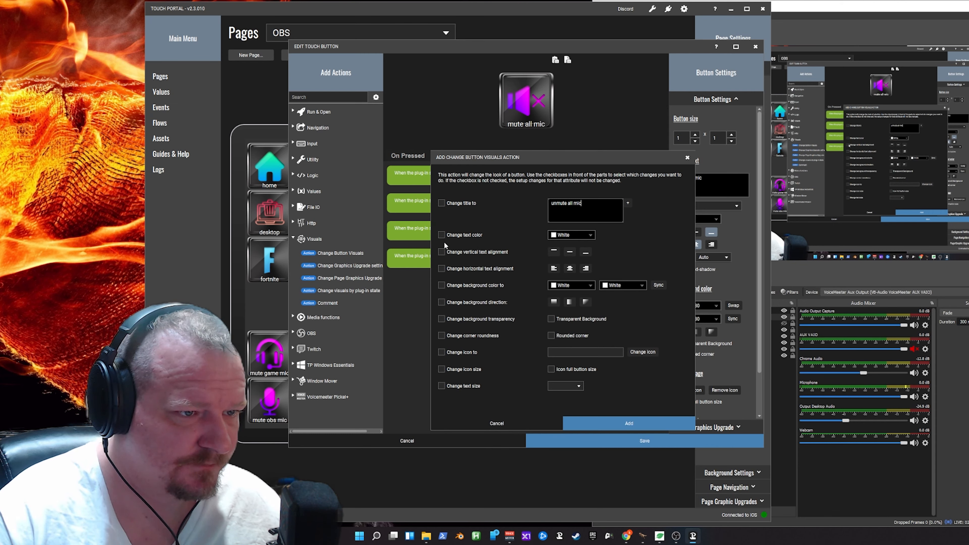
# - Make the action change the text color and both background colors to yellow #ffff4d, and add it to the B1 Off event
pyautogui.click(588, 236)
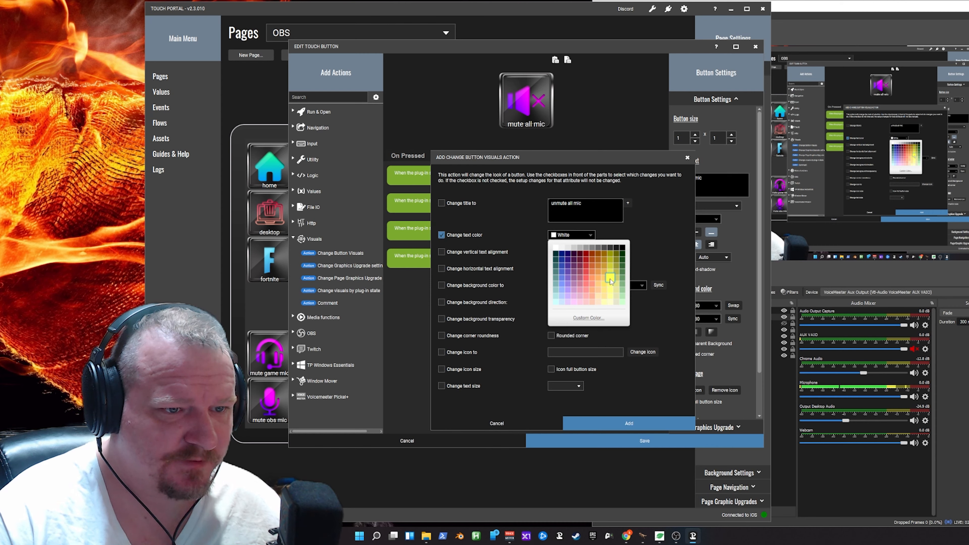
pyautogui.click(589, 276)
pyautogui.click(441, 285)
pyautogui.click(571, 286)
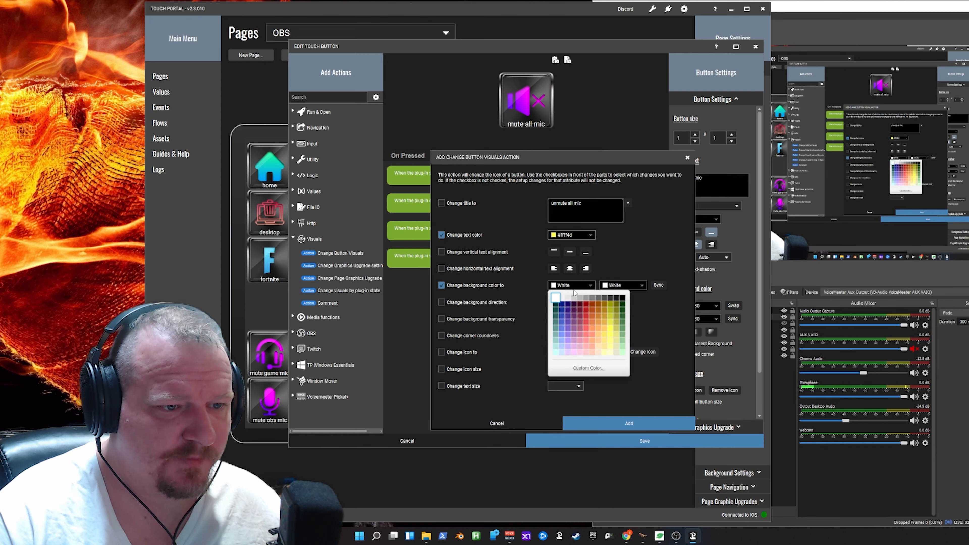
pyautogui.click(611, 324)
pyautogui.click(627, 286)
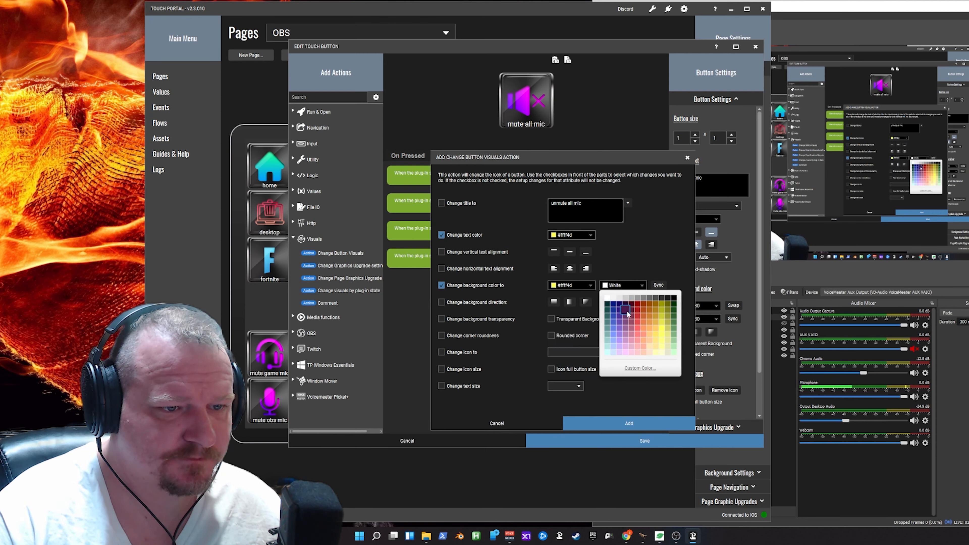
# - Paste a copy of the yellow visuals action and move it into the Strip[0] B2 Off event
pyautogui.rightClick(429, 257)
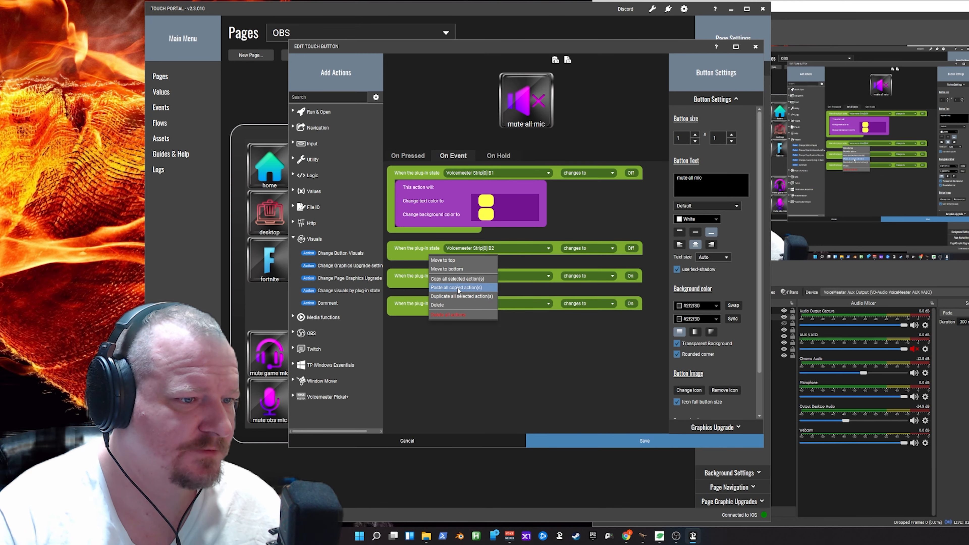
pyautogui.click(458, 288)
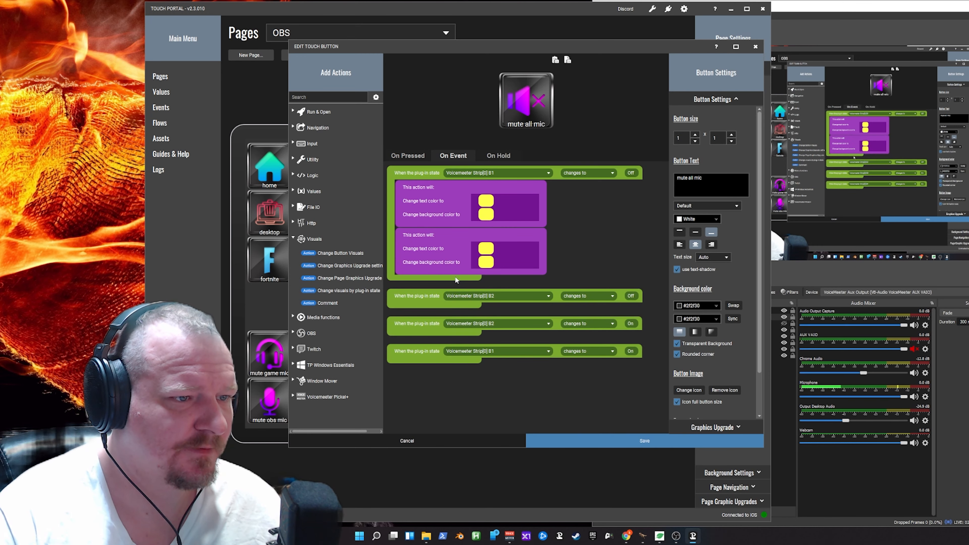
pyautogui.moveTo(442, 258); pyautogui.dragTo(439, 279)
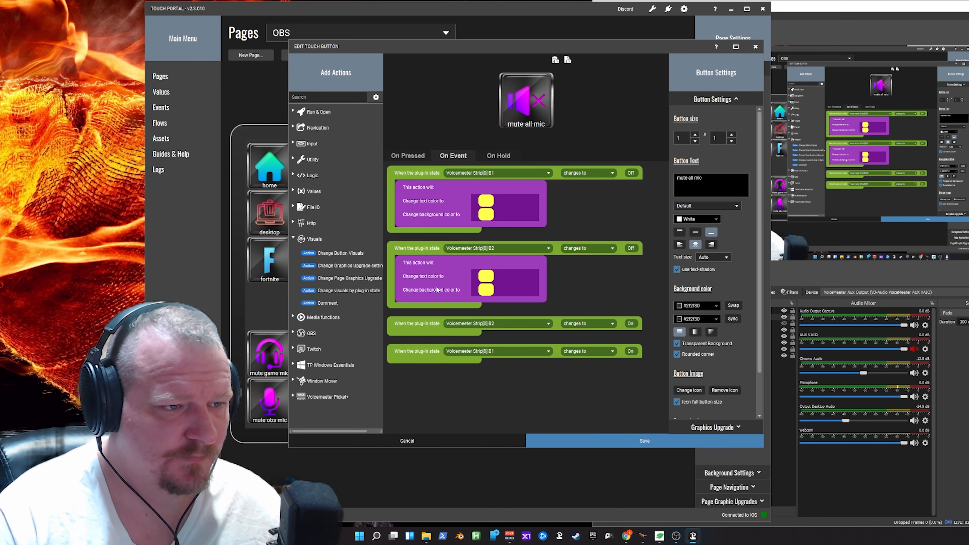
# - Edit the visuals action in the Strip[0] B2 Off event to change the icon to the gray speaker from the METALLUM icon pack
pyautogui.doubleClick(426, 279)
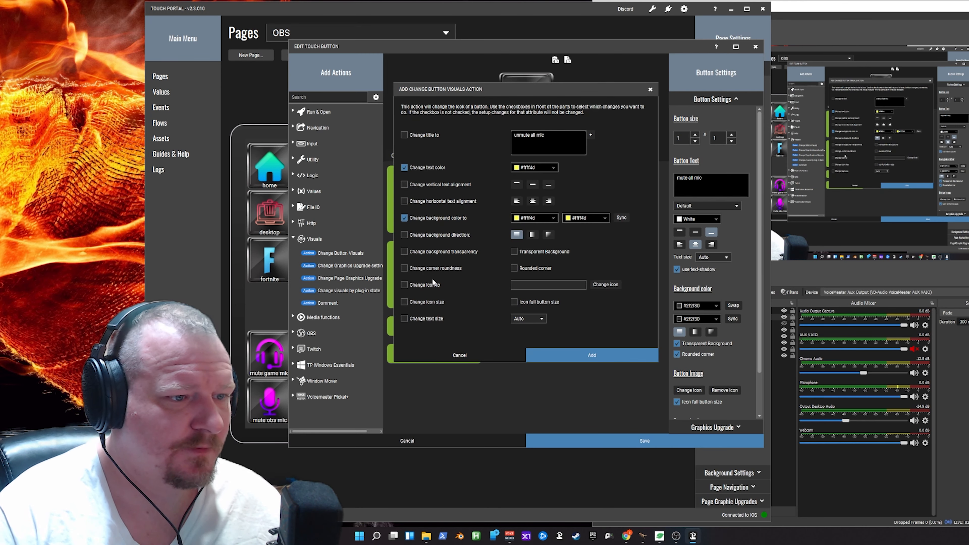
pyautogui.click(404, 302)
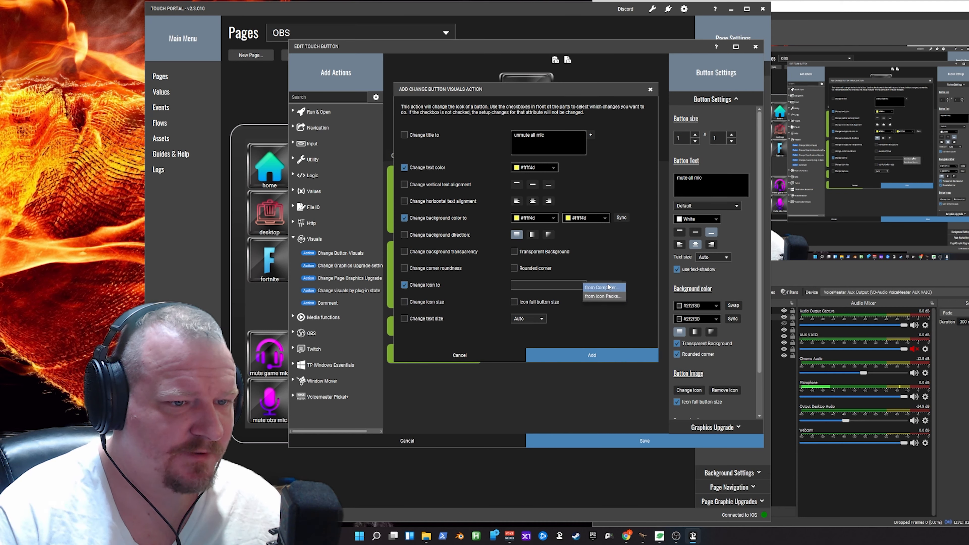
pyautogui.click(606, 286)
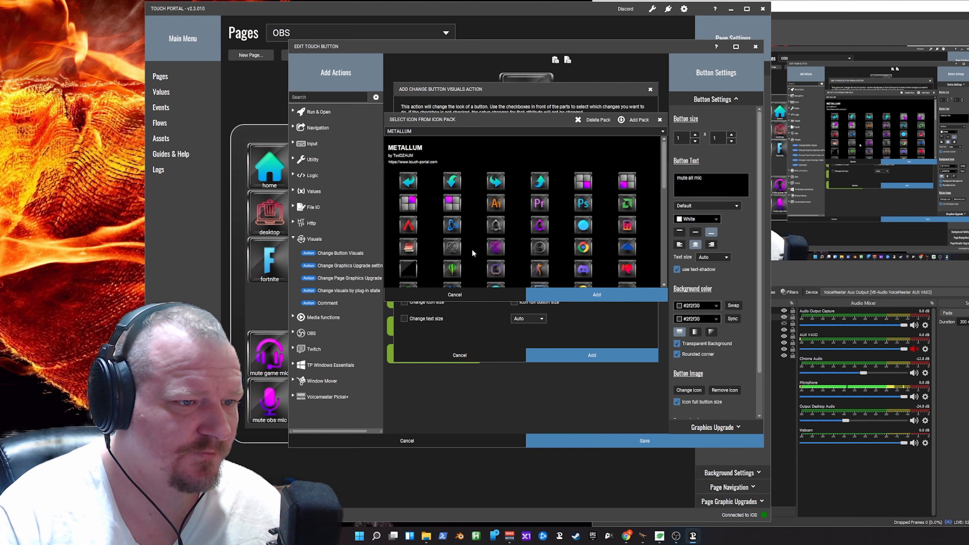
pyautogui.scroll(-10, 475, 248)
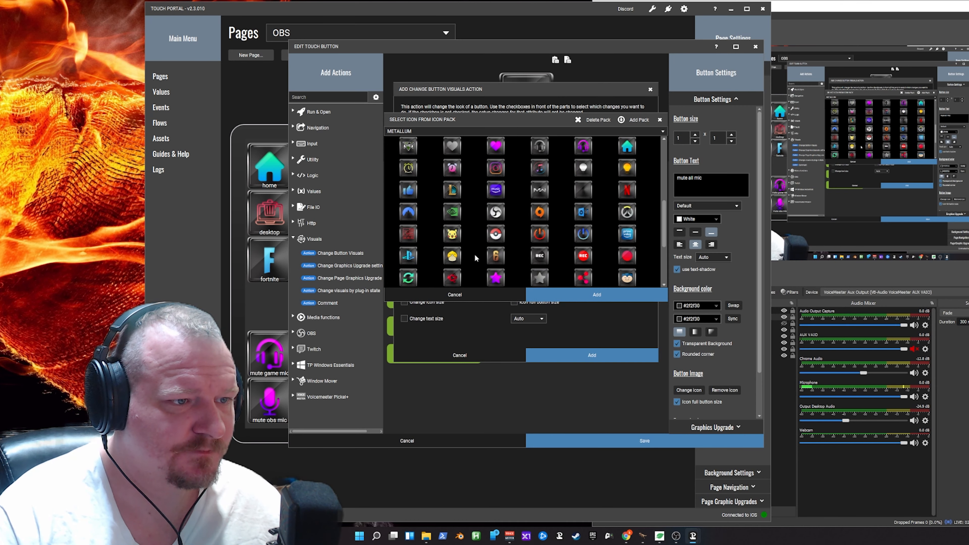
pyautogui.scroll(-2, 474, 256)
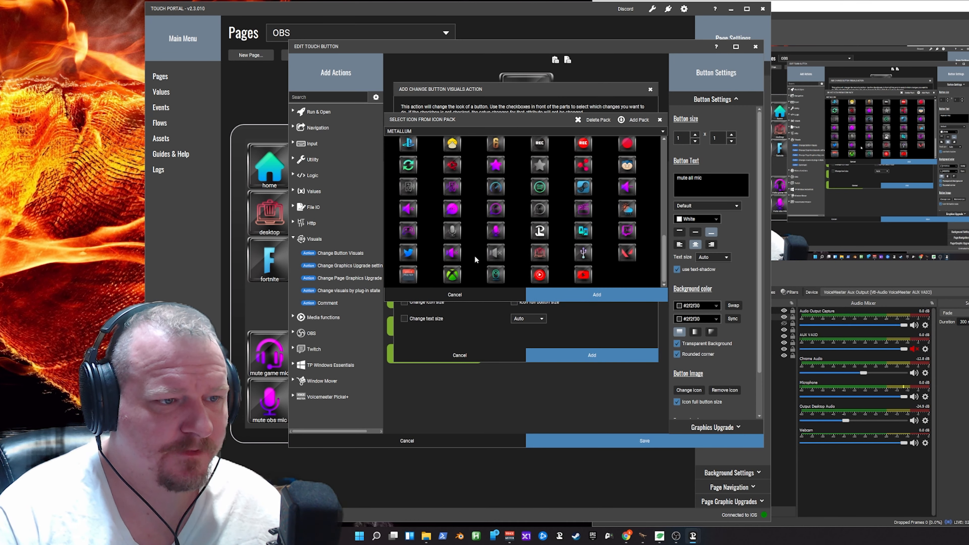
pyautogui.click(489, 258)
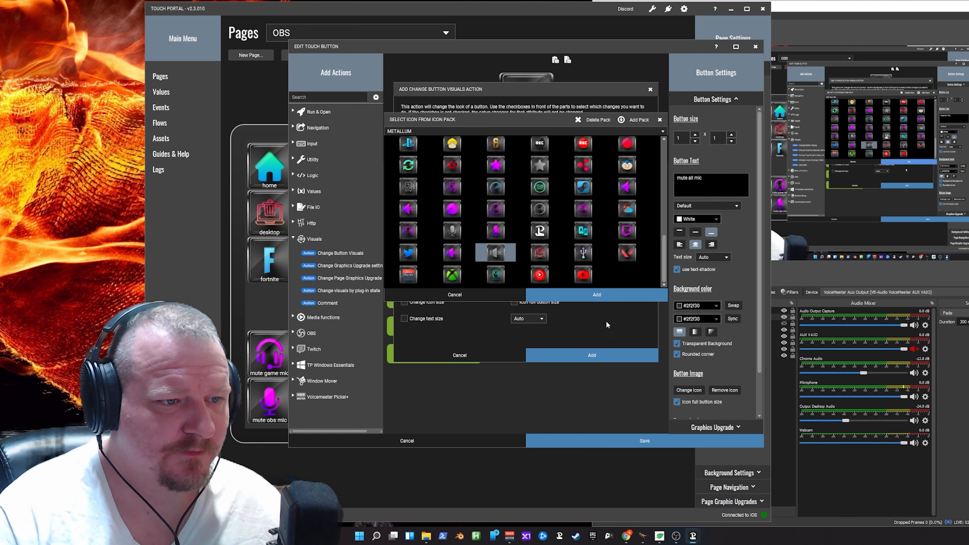
pyautogui.click(590, 296)
pyautogui.click(593, 353)
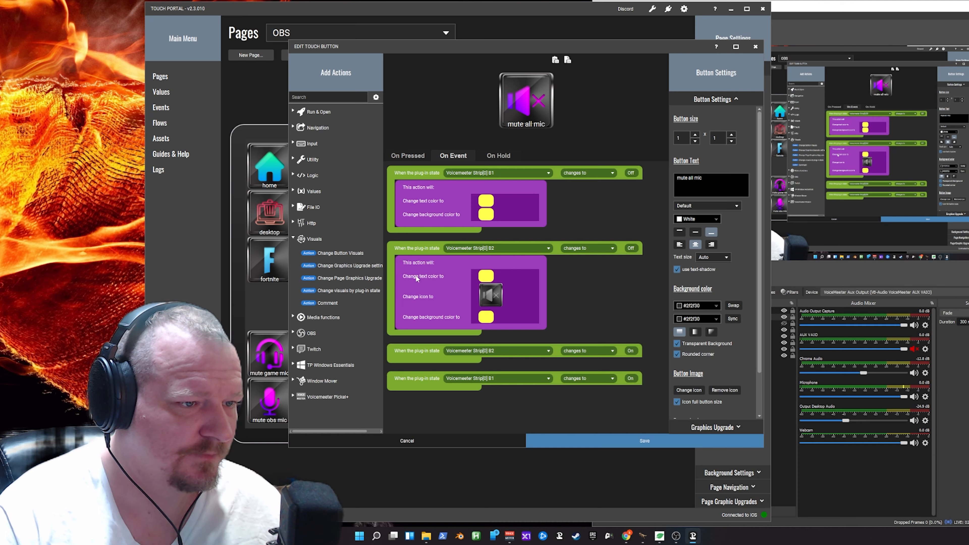
# - Start another Change Button Visuals action and enter "mute all mic" as its title text
pyautogui.rightClick(426, 360)
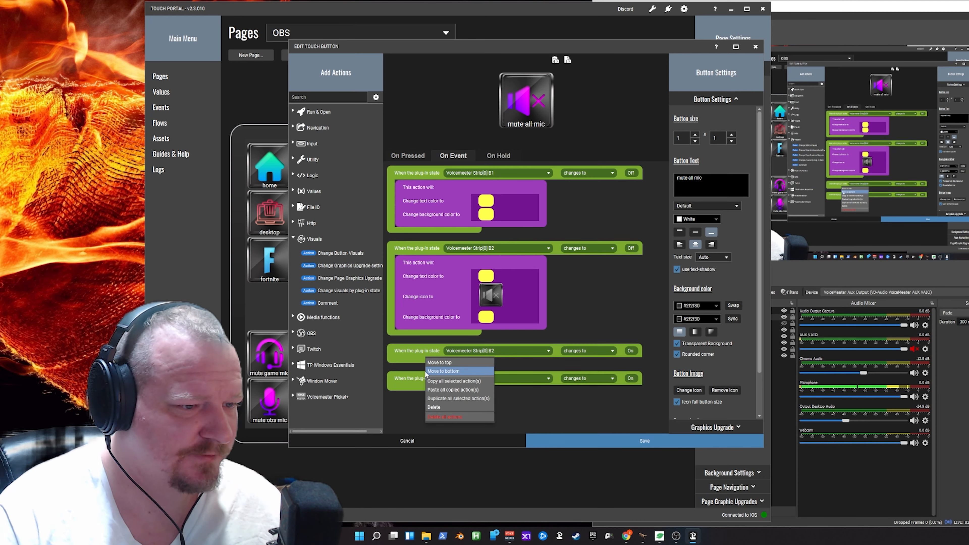
pyautogui.doubleClick(345, 256)
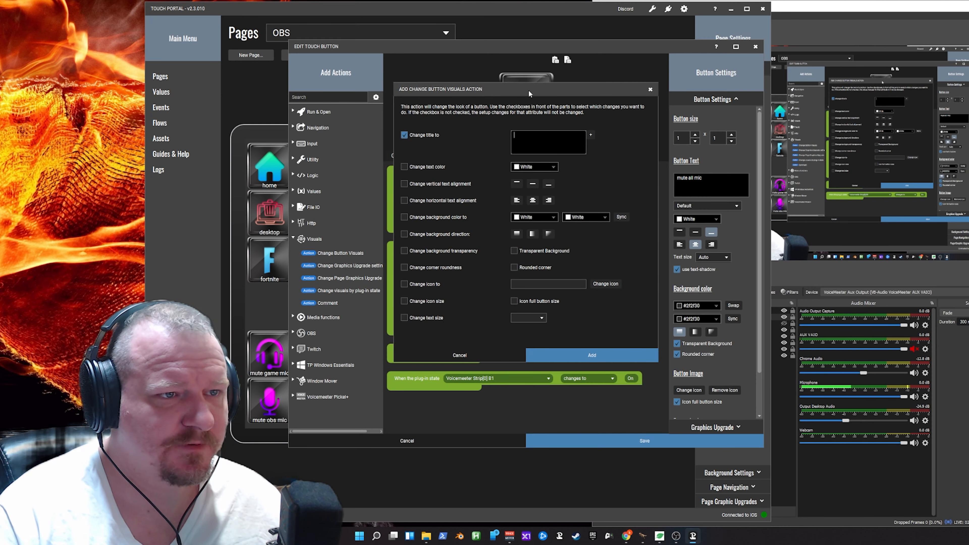
pyautogui.moveTo(528, 94); pyautogui.dragTo(609, 170)
pyautogui.write('mut')
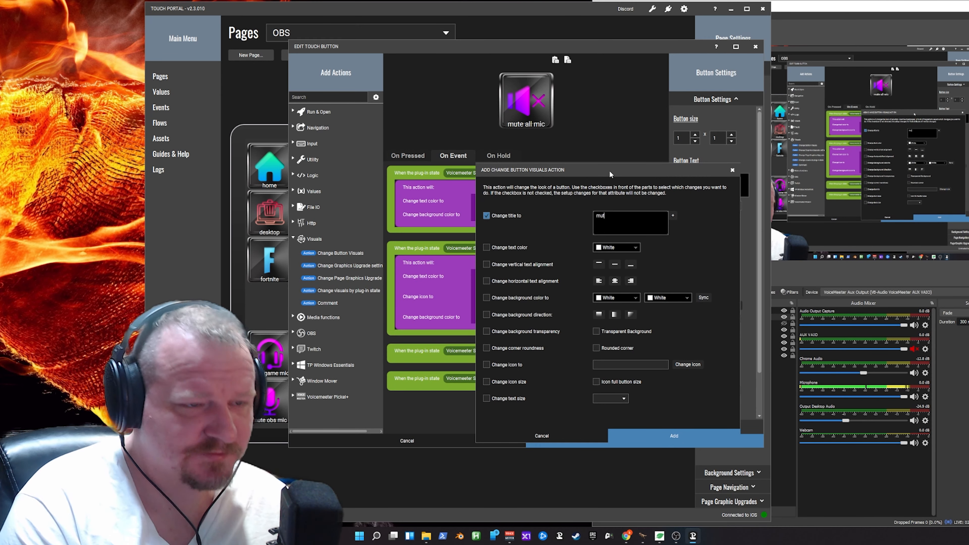
pyautogui.write('e all mic')
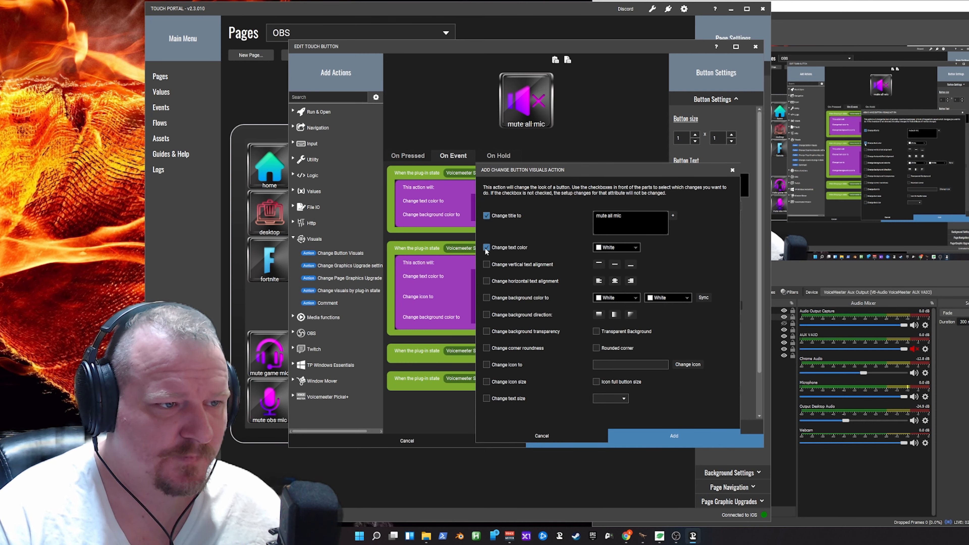
# - Make the action change the text color to White and the first background color to #2f2f30
pyautogui.click(487, 298)
pyautogui.click(626, 299)
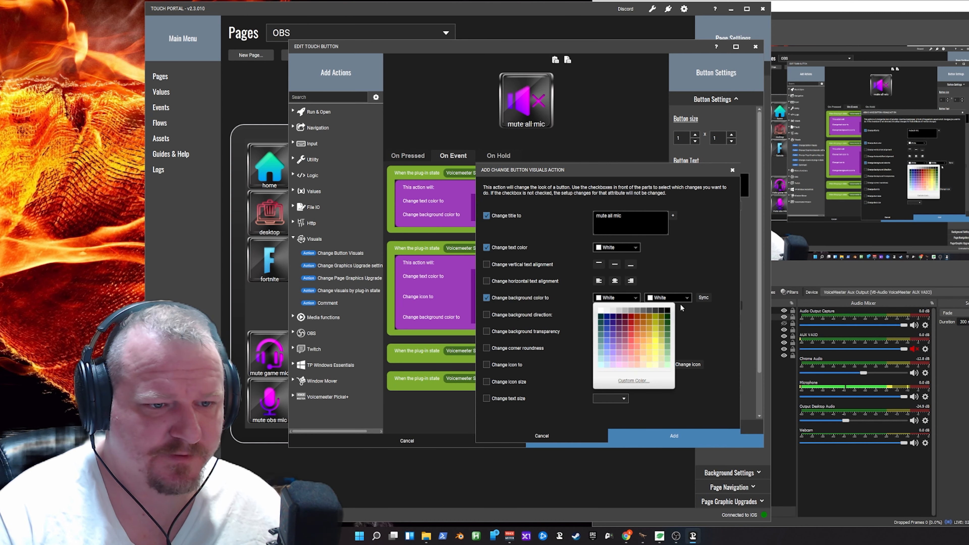
pyautogui.click(654, 311)
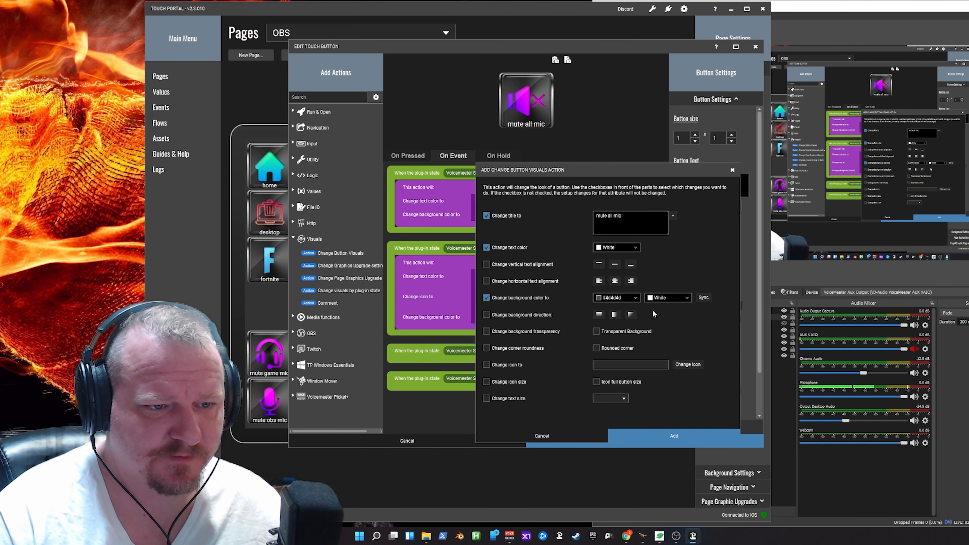
pyautogui.click(634, 299)
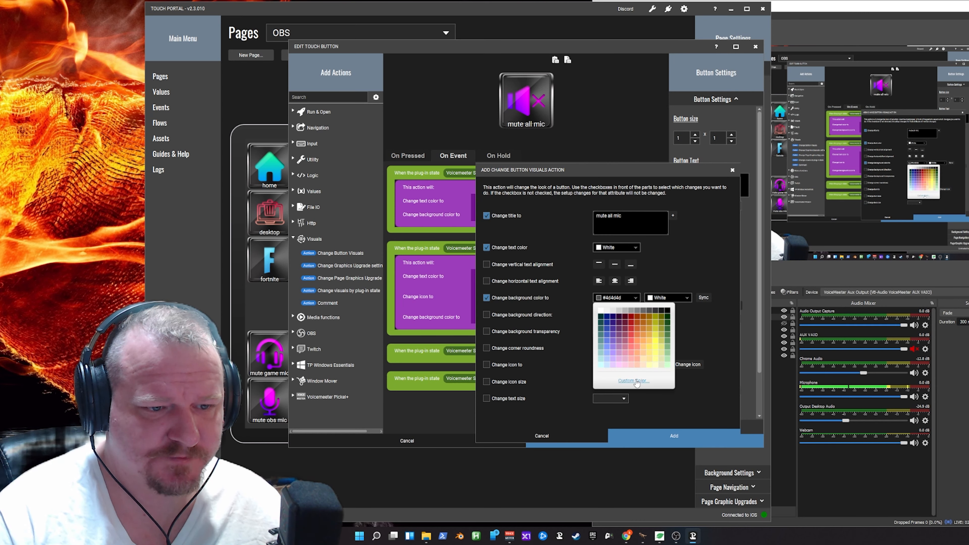
pyautogui.click(635, 381)
pyautogui.click(861, 344)
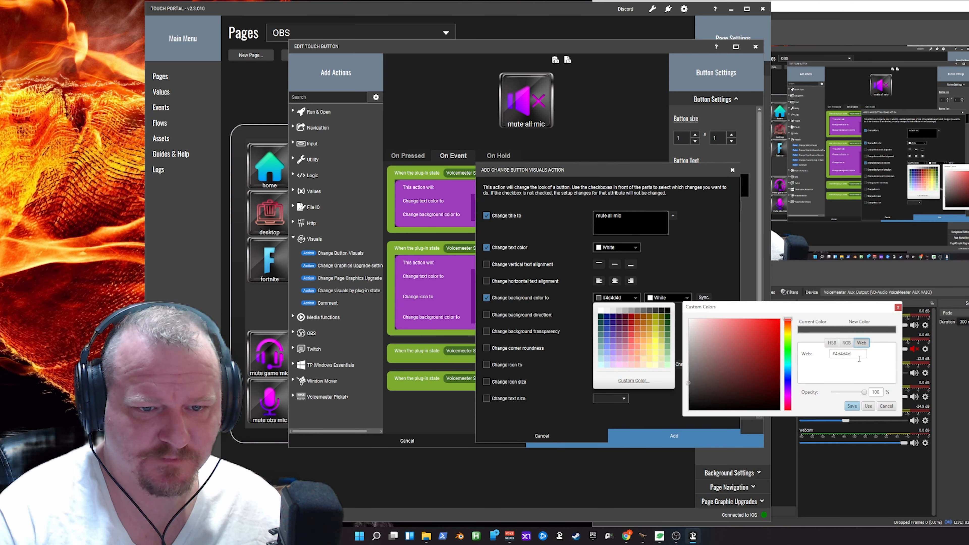
pyautogui.moveTo(854, 354); pyautogui.dragTo(829, 355)
pyautogui.click(838, 354)
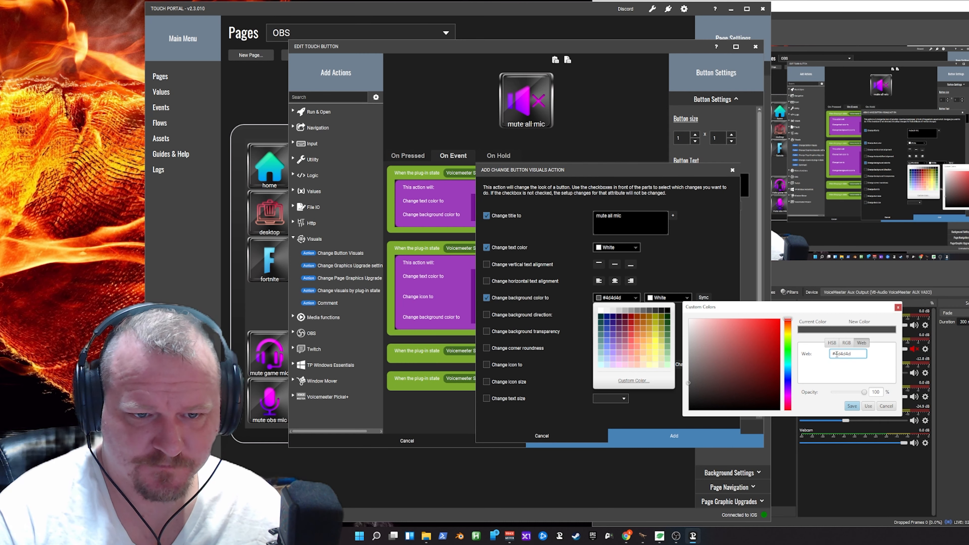
pyautogui.write('2')
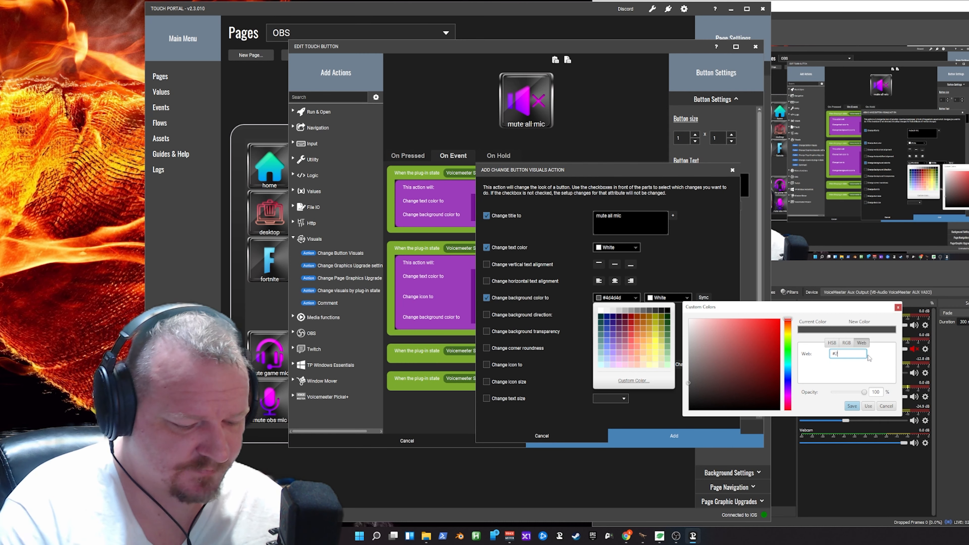
pyautogui.write('f2f30')
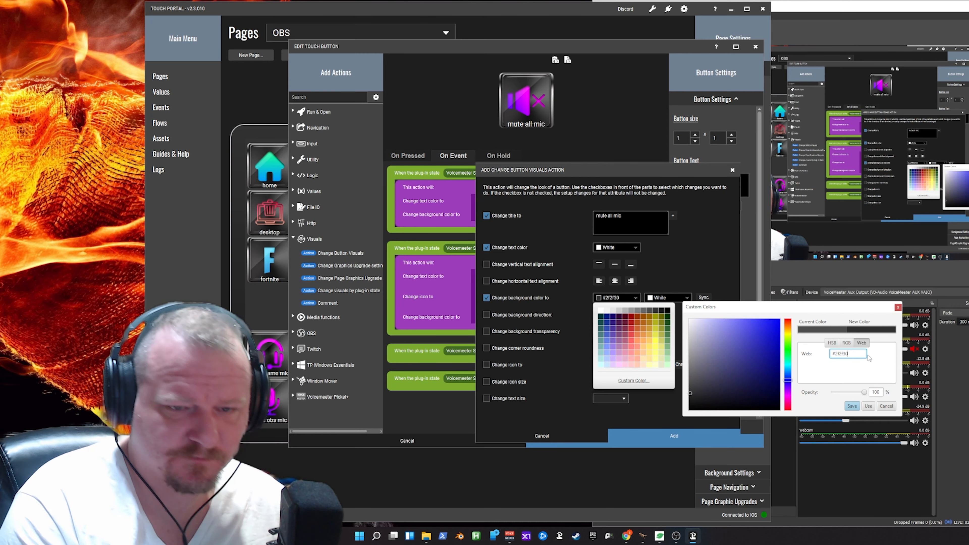
pyautogui.doubleClick(855, 355)
pyautogui.hotkey('ctrl', 'c')
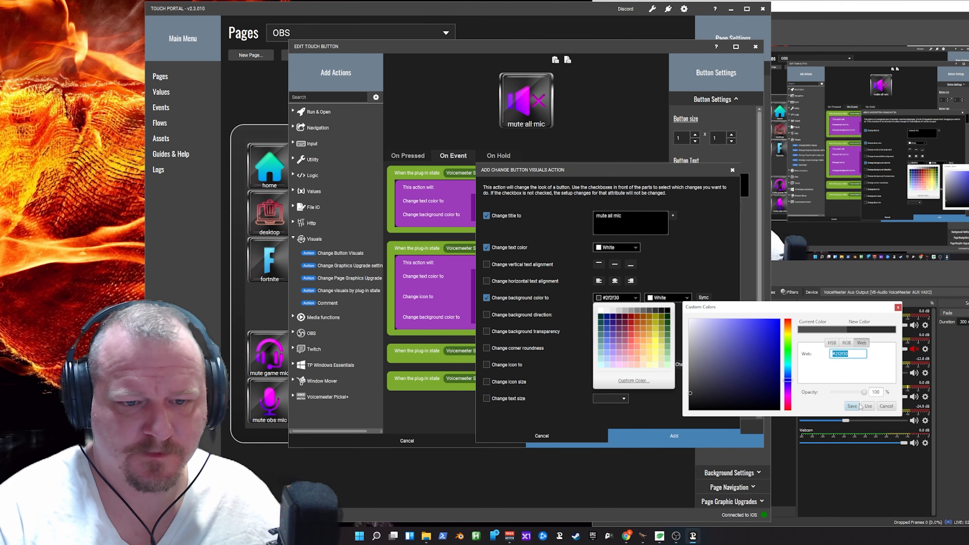
pyautogui.click(851, 405)
# - Set the second background color to #2f2f30 and add the visuals action to the Strip[0] B1 On event
pyautogui.click(665, 300)
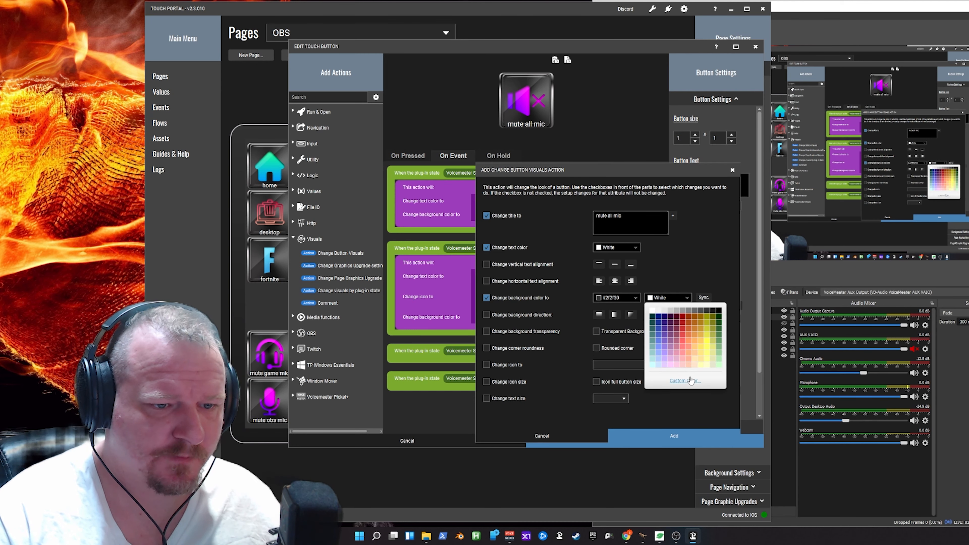
pyautogui.click(684, 381)
pyautogui.click(913, 342)
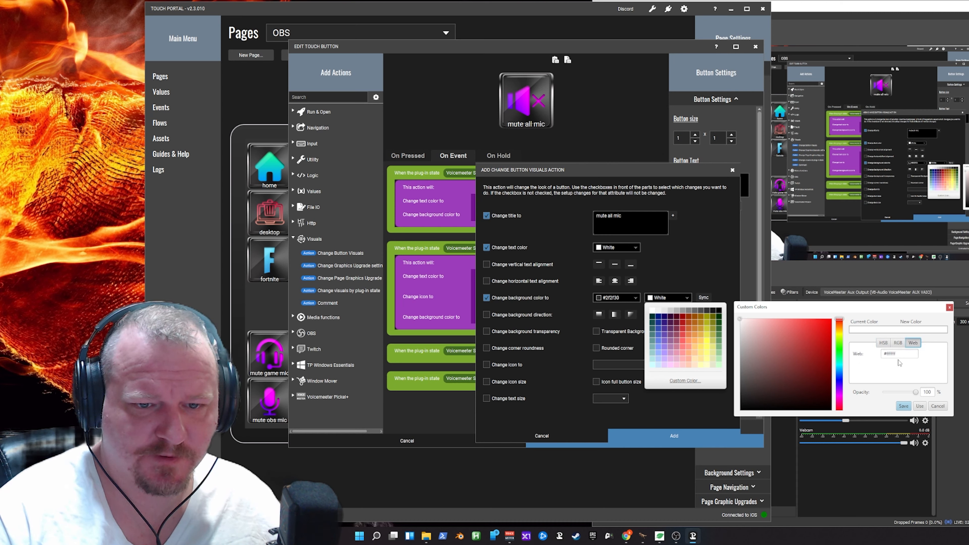
pyautogui.doubleClick(891, 353)
pyautogui.hotkey('ctrl', 'v')
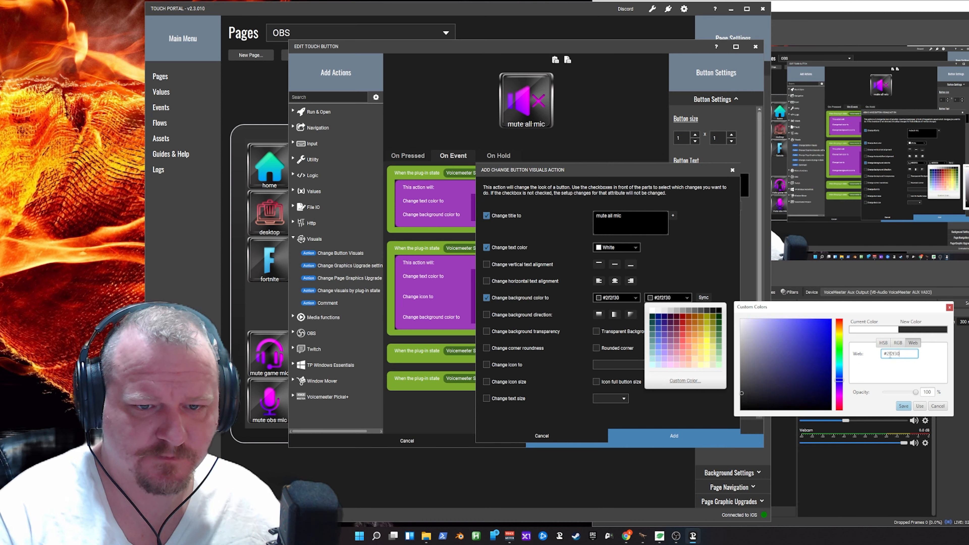
pyautogui.click(903, 406)
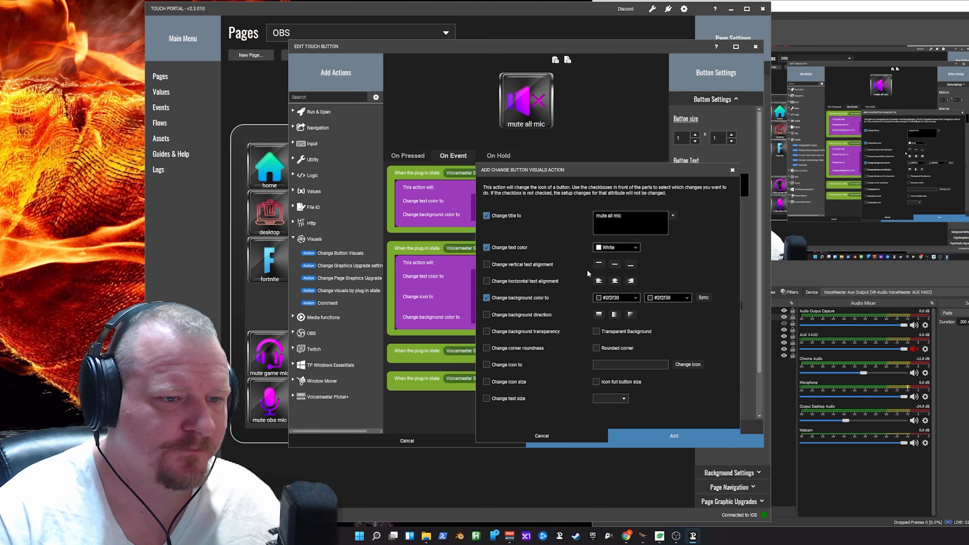
pyautogui.click(670, 434)
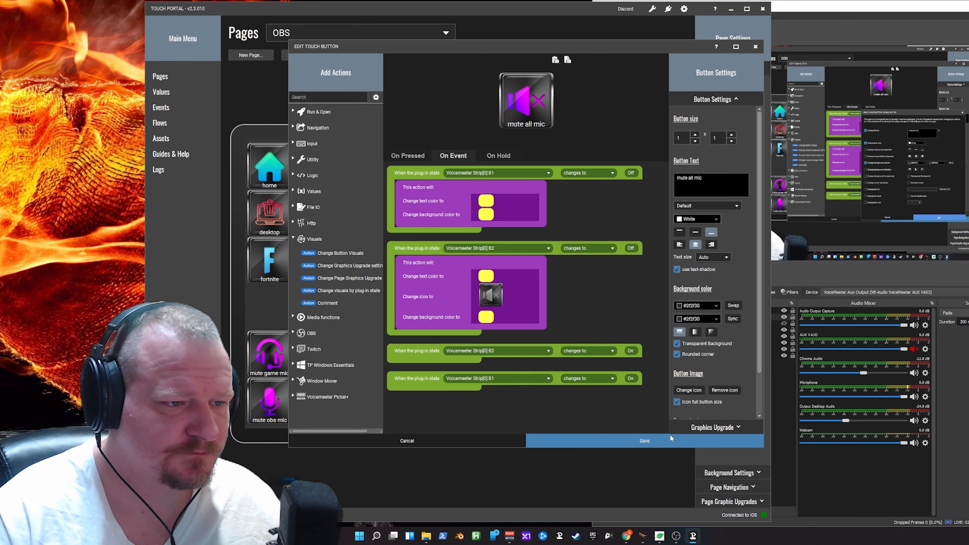
# - Move the "mute all mic" visuals action from the Strip[0] B1 On event into the Strip[0] B2 On event
pyautogui.scroll(-1, 467, 396)
pyautogui.scroll(-1, 467, 396)
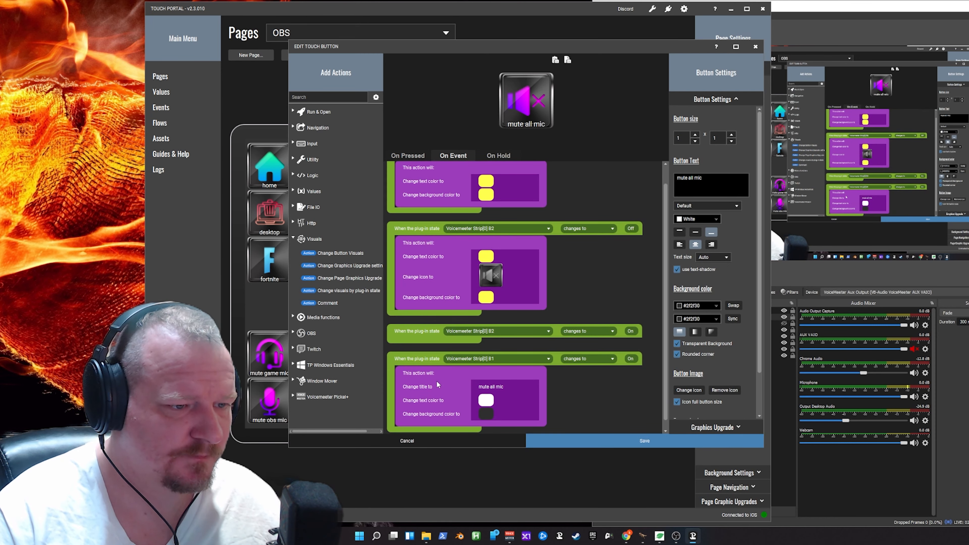
pyautogui.moveTo(436, 380); pyautogui.dragTo(446, 354)
pyautogui.scroll(-1, 504, 377)
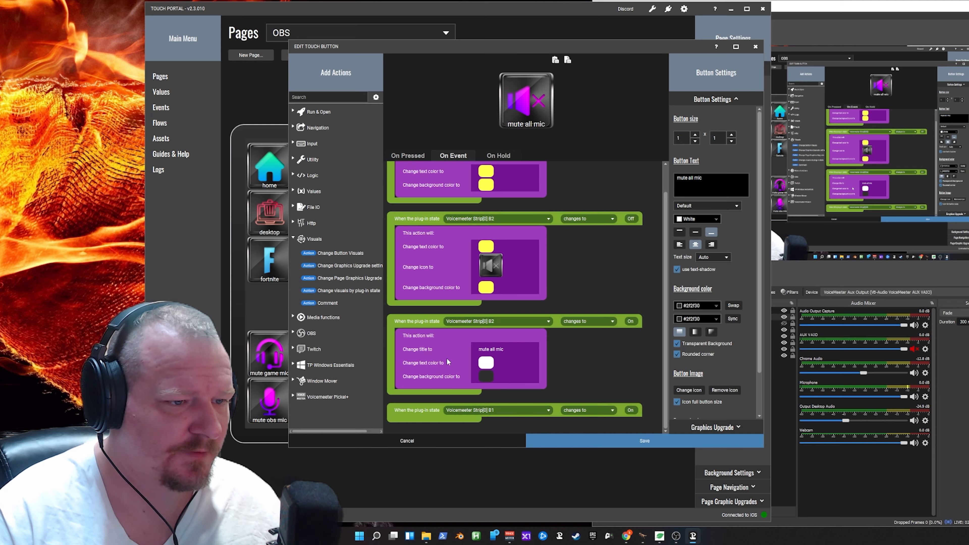
# - Make a copy of the "mute all mic" visuals action and move it into the Strip[0] B1 On event
pyautogui.rightClick(435, 359)
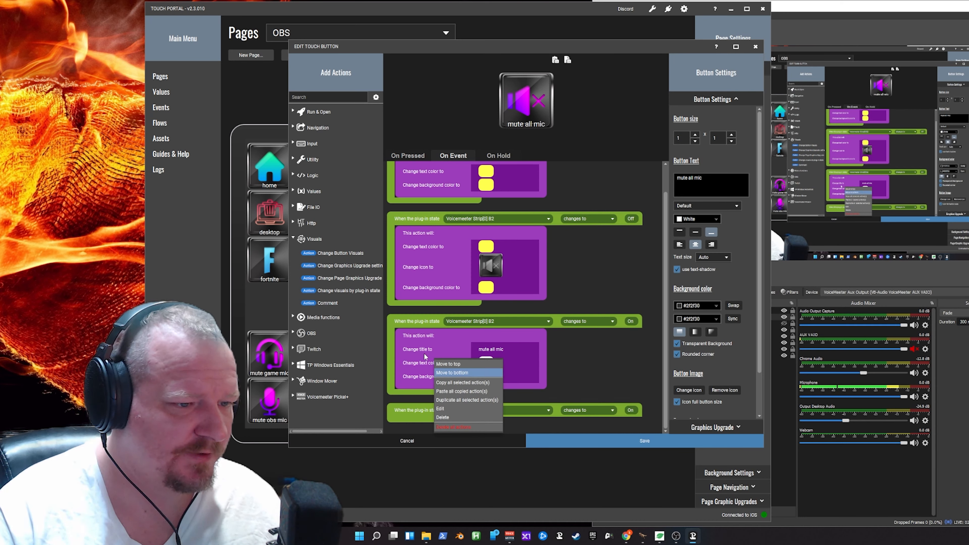
pyautogui.click(451, 345)
pyautogui.rightClick(426, 335)
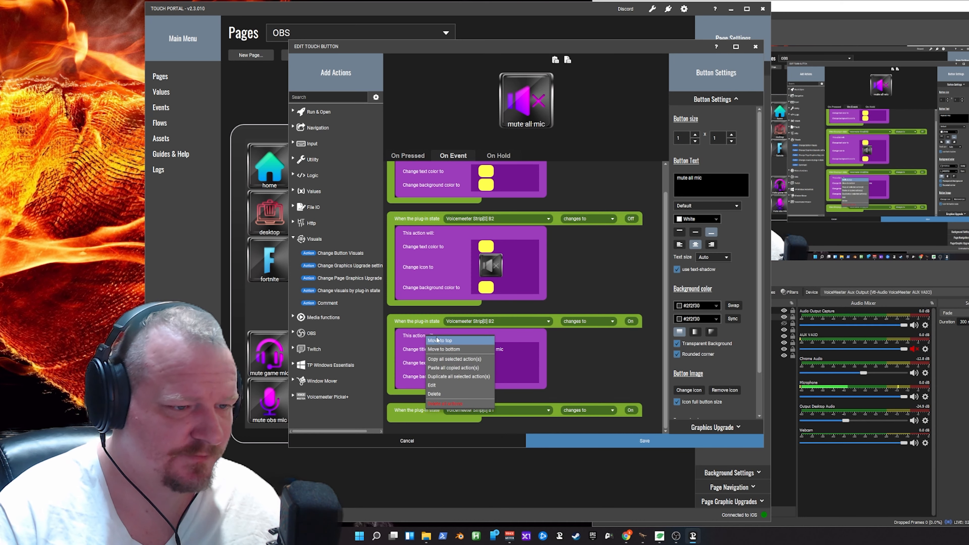
pyautogui.click(465, 360)
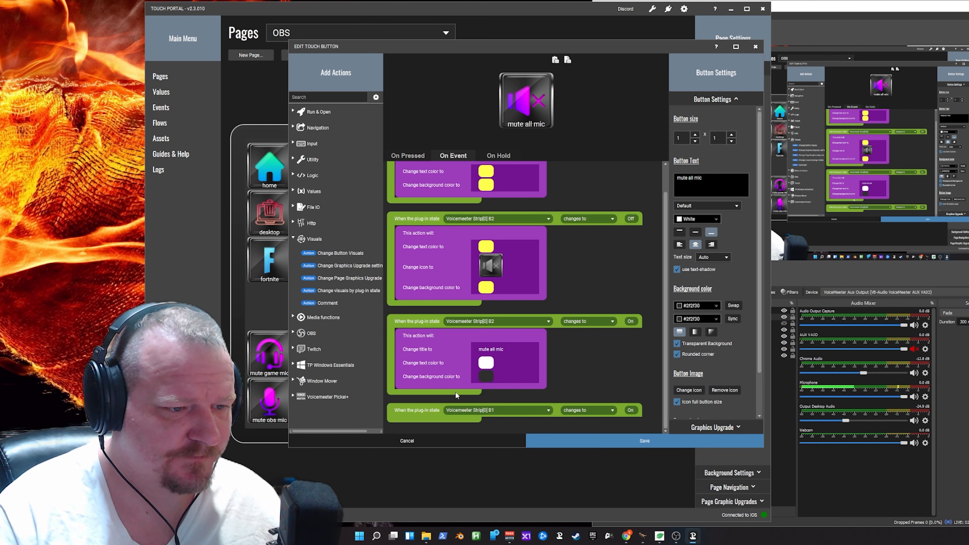
pyautogui.rightClick(436, 412)
pyautogui.click(435, 406)
pyautogui.rightClick(436, 408)
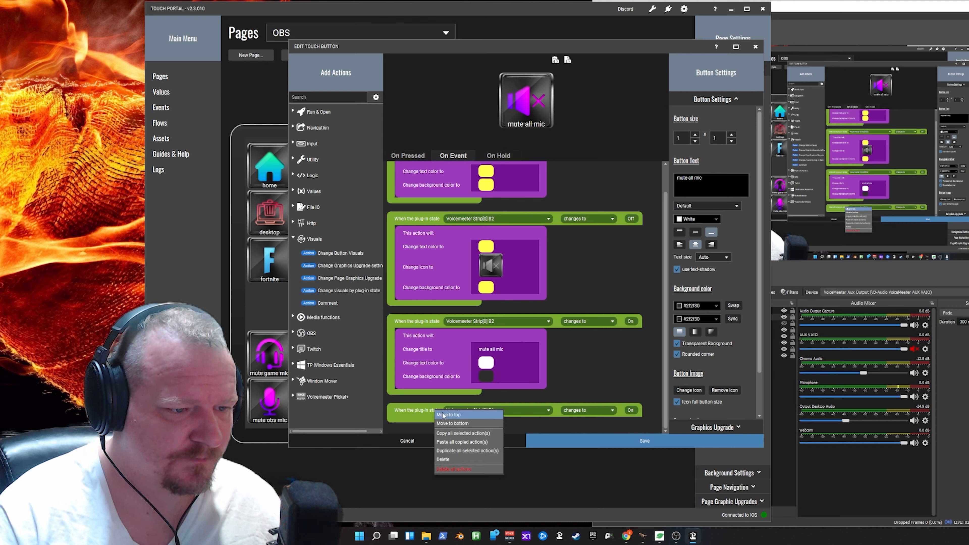
pyautogui.click(465, 450)
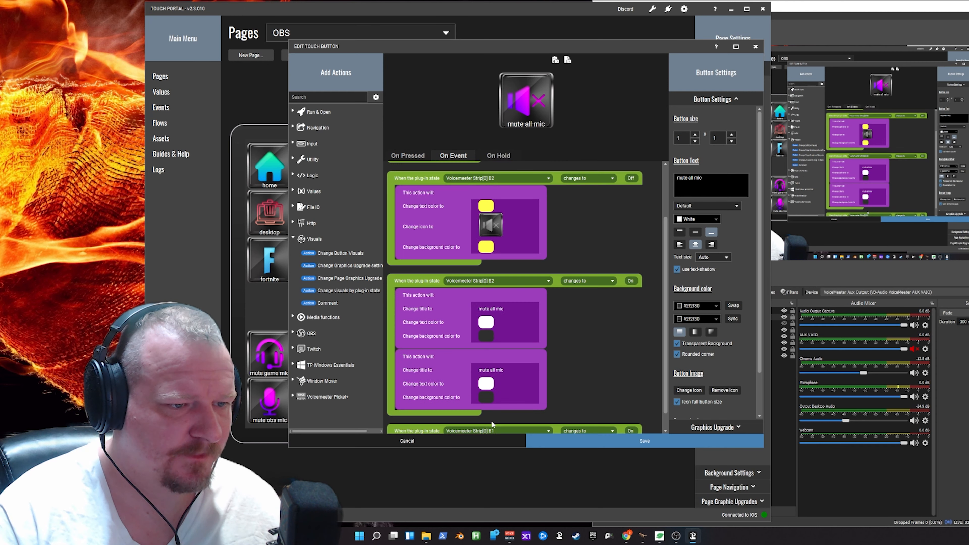
pyautogui.moveTo(430, 359); pyautogui.dragTo(439, 396)
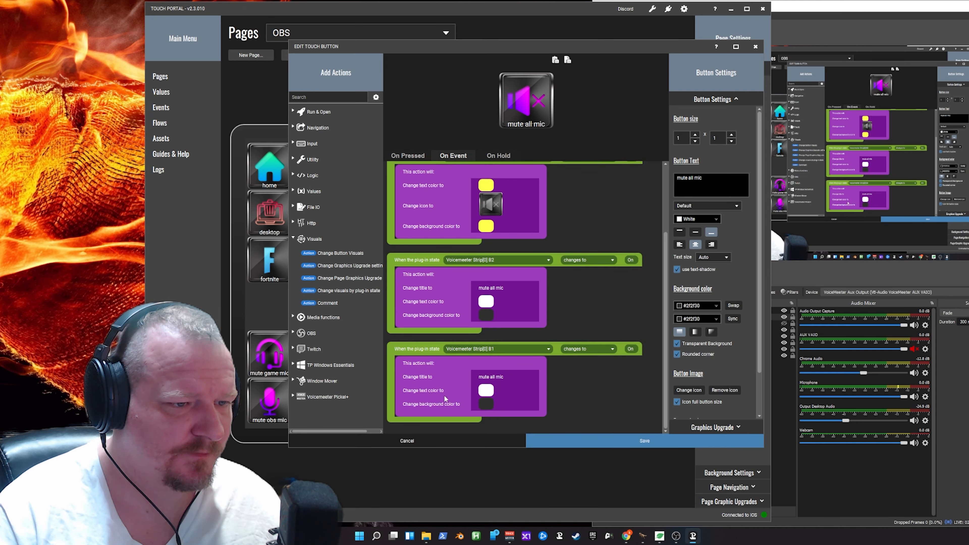
# - Make the Strip[0] B1 On event's visuals action change only the icon, using the purple muted speaker from the METALLUM pack
pyautogui.doubleClick(436, 388)
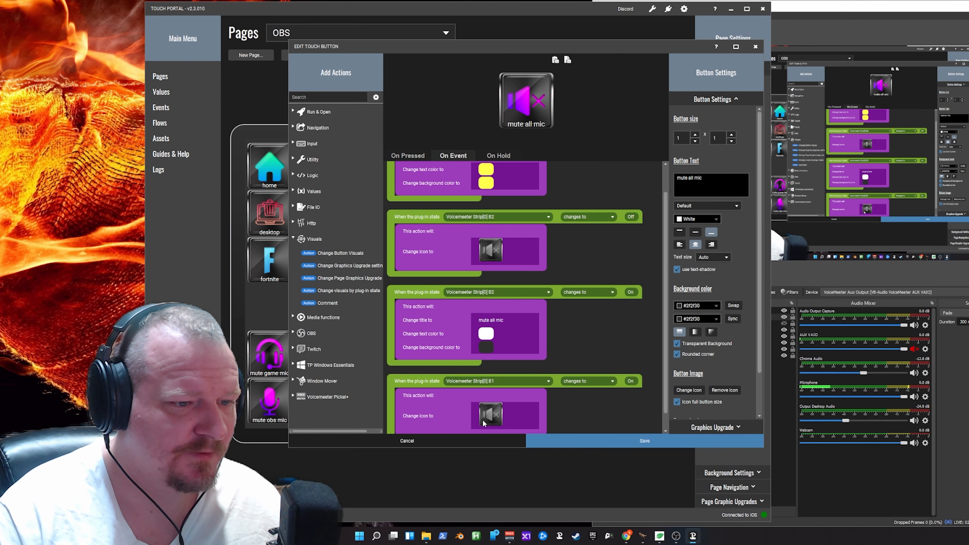
pyautogui.doubleClick(484, 417)
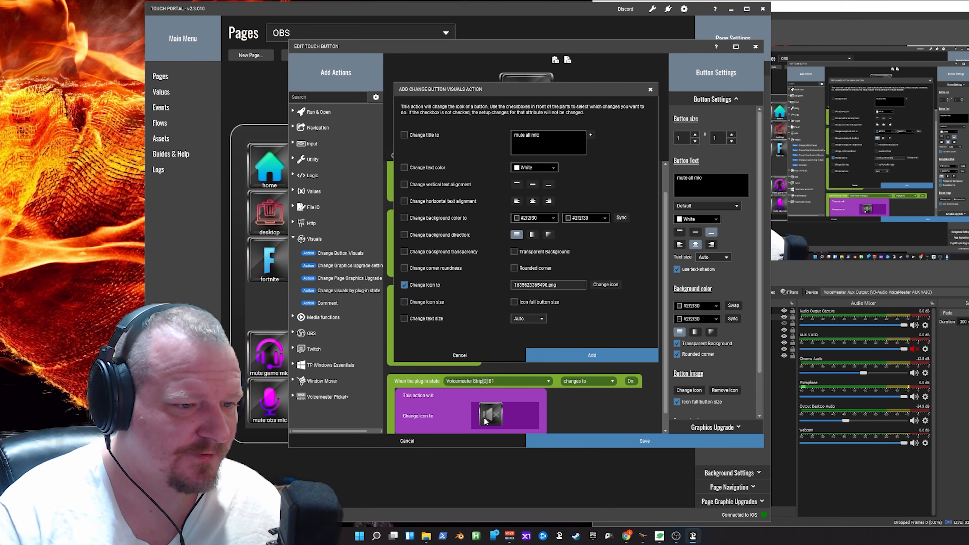
pyautogui.click(604, 285)
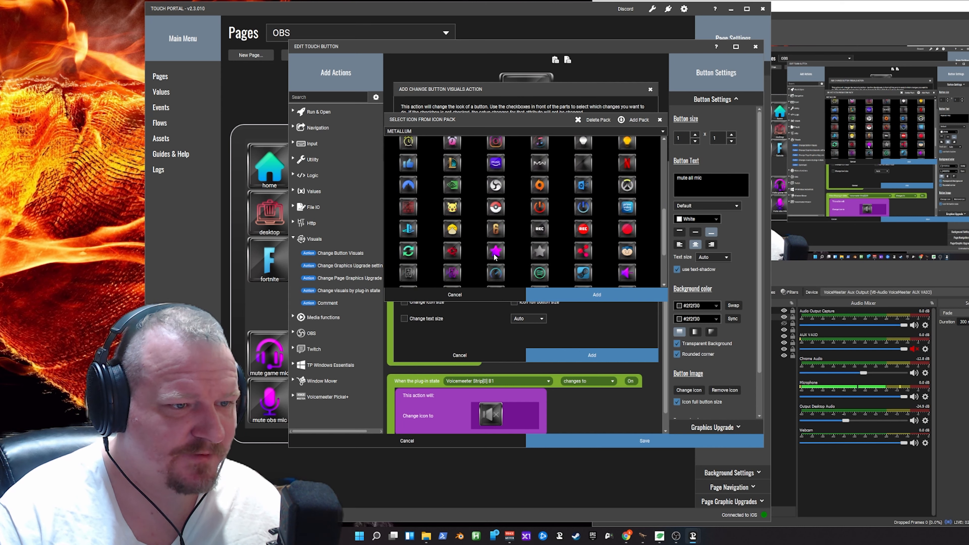
pyautogui.scroll(-4, 494, 256)
pyautogui.click(453, 255)
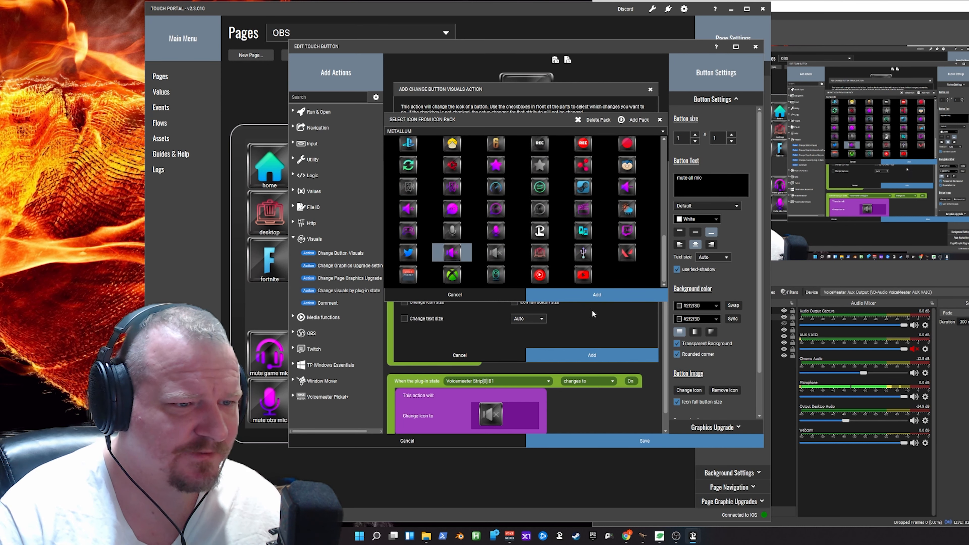
pyautogui.click(599, 295)
pyautogui.click(593, 355)
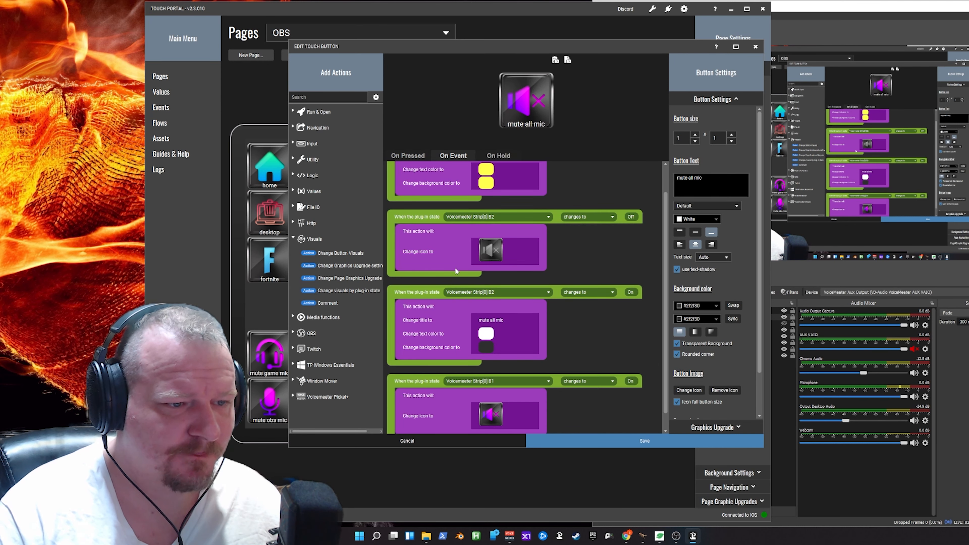
# - Make the Strip[0] B1 Off event's visuals action also change the title to "unmute all mic"
pyautogui.scroll(1, 478, 305)
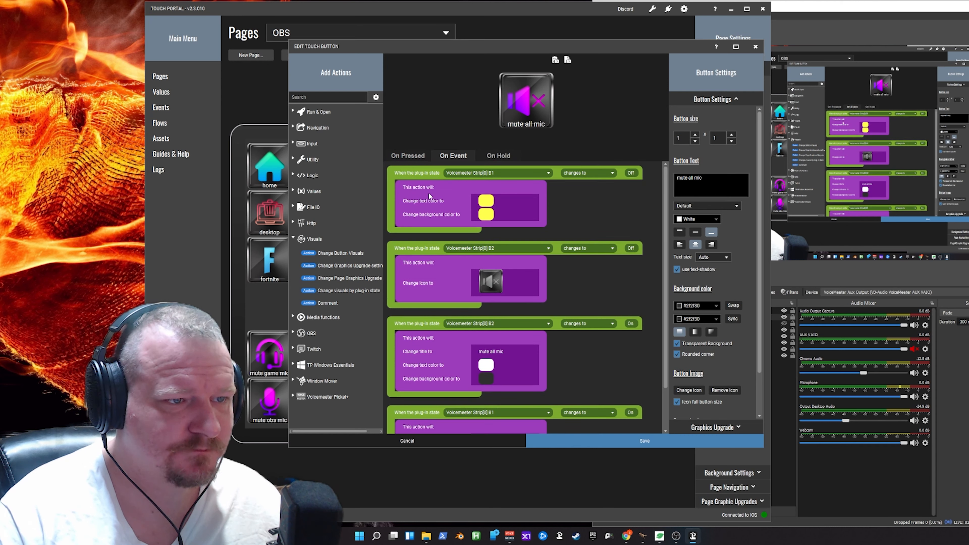
pyautogui.doubleClick(438, 204)
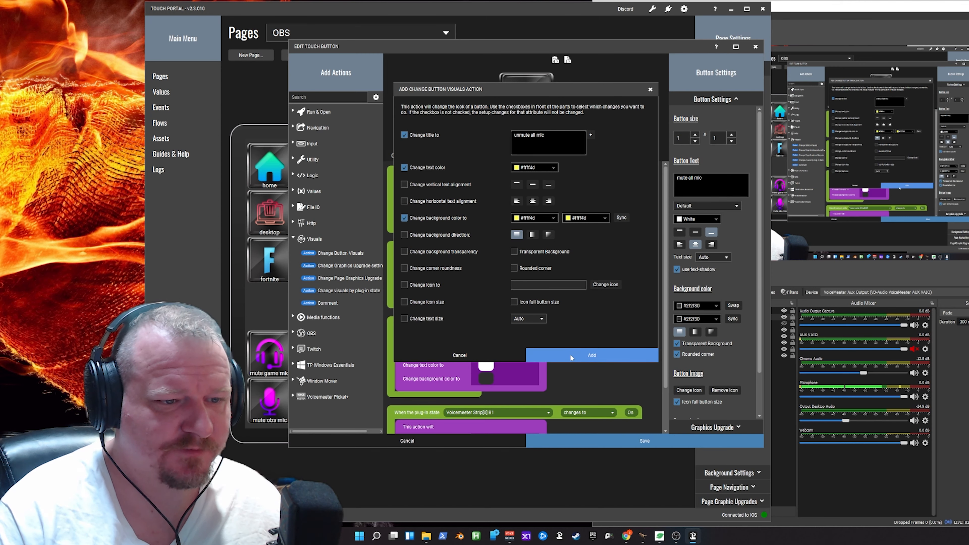
pyautogui.click(590, 354)
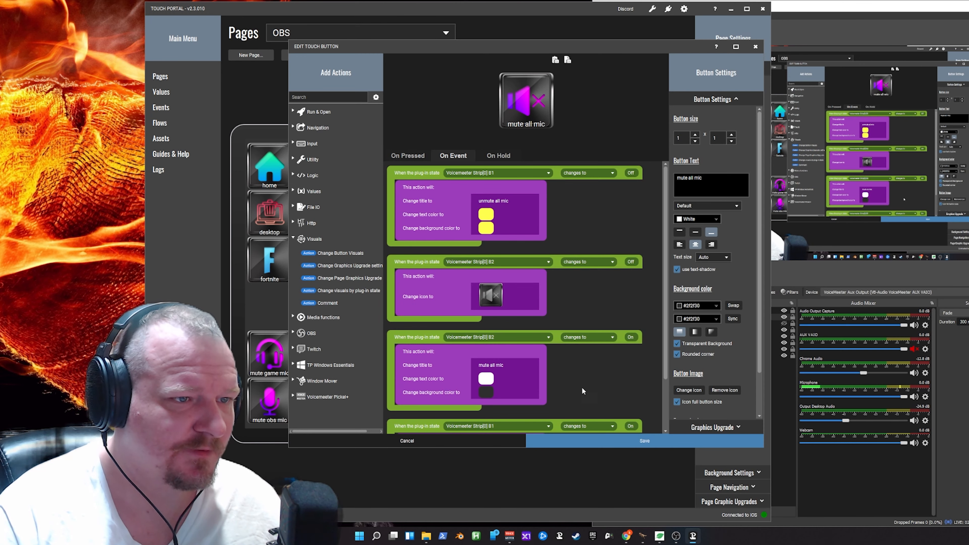
# - Check the mute all mic button's events and its pressed actions, and save the button
pyautogui.scroll(-4, 581, 395)
pyautogui.scroll(4, 579, 405)
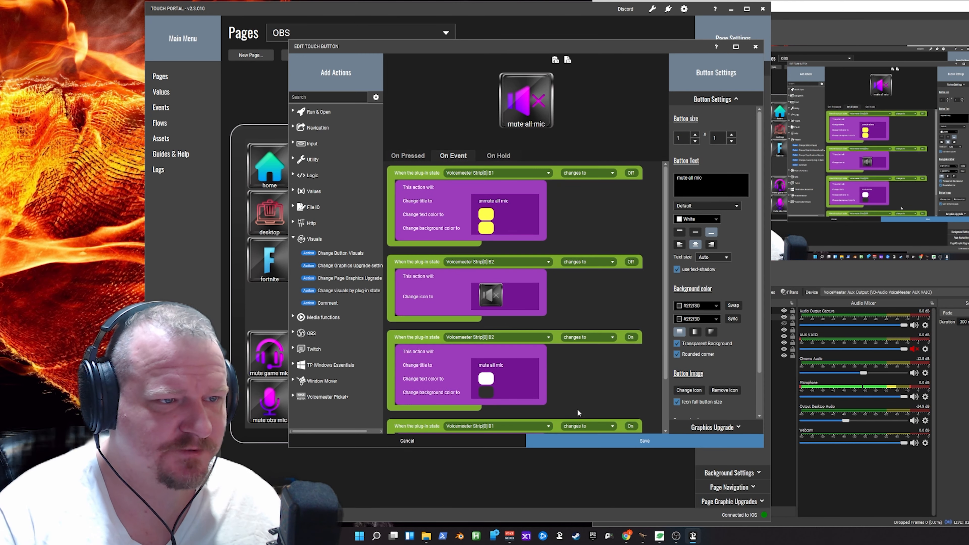
pyautogui.click(419, 156)
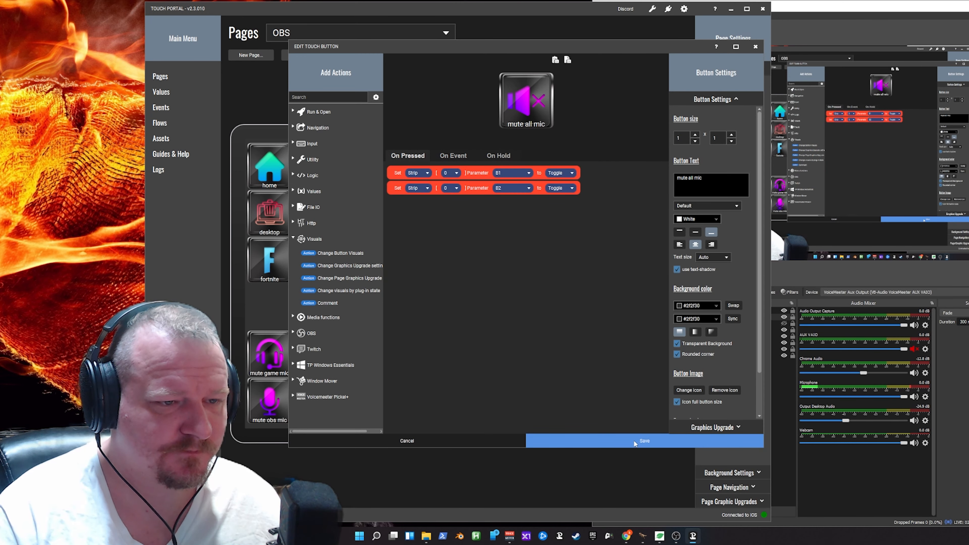
pyautogui.click(634, 442)
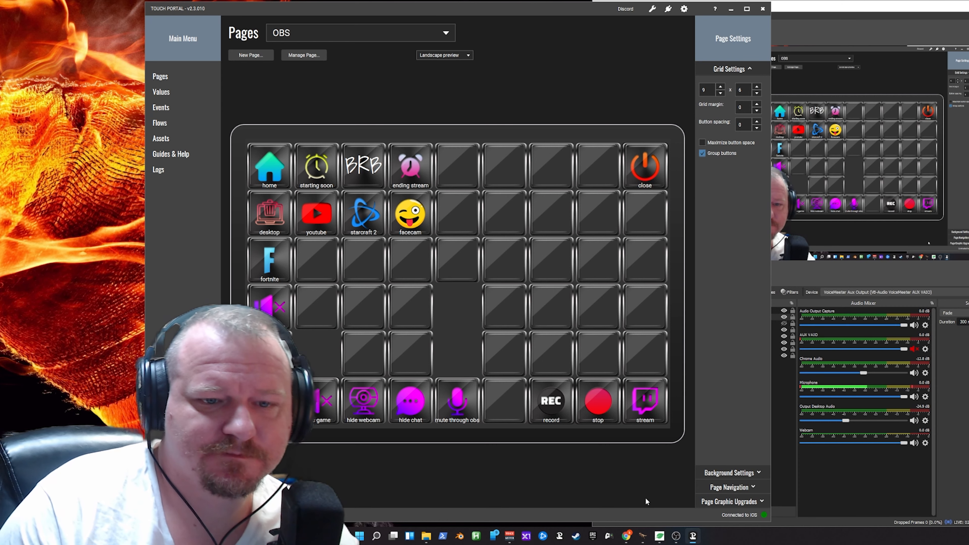
# - Unmute AUX VAIO in the OBS audio mixer, move the OBS window farther away from the Touch Portal grid and return to Touch Portal
pyautogui.click(914, 349)
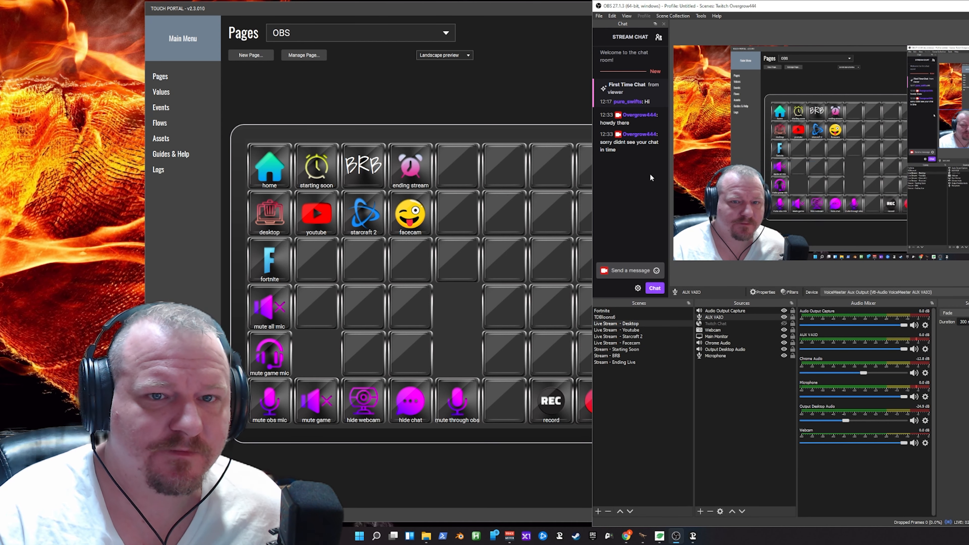
pyautogui.click(573, 100)
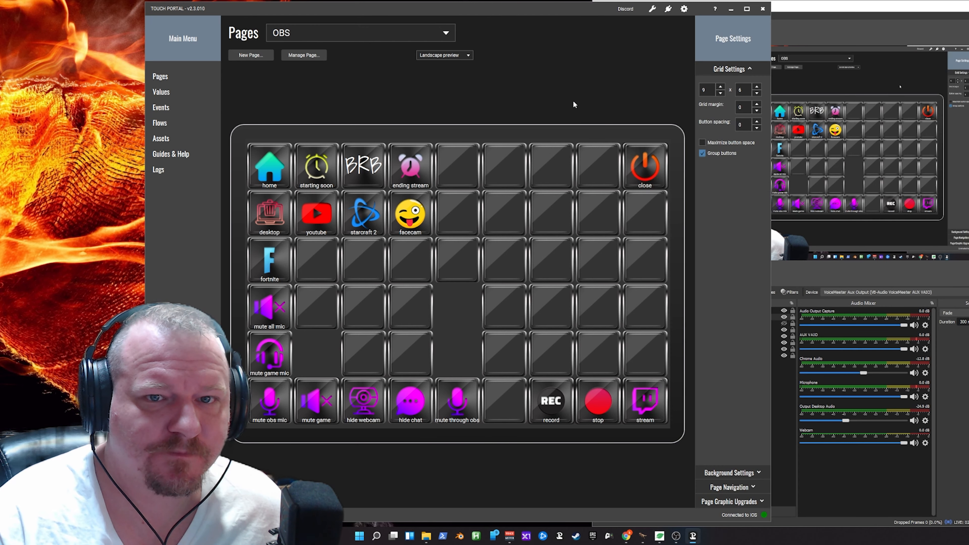
pyautogui.click(883, 34)
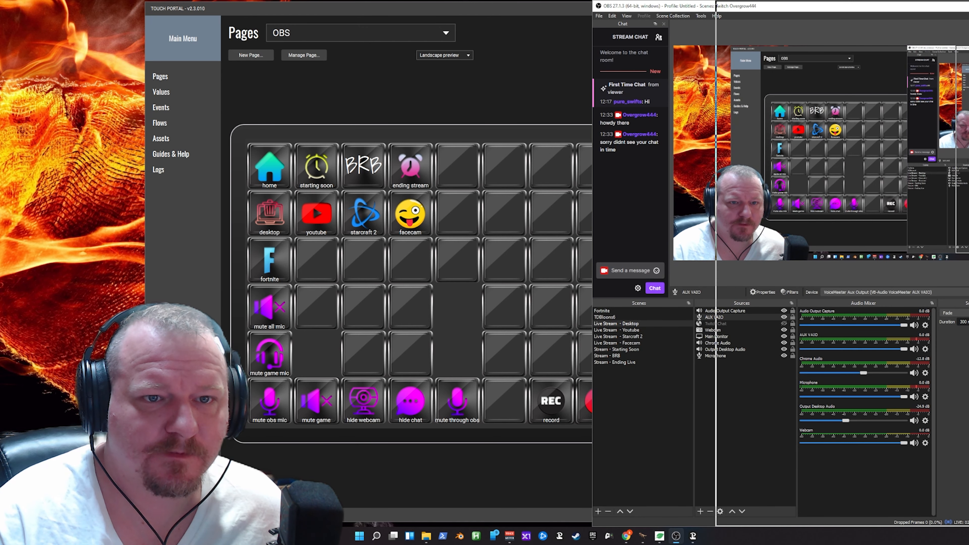
pyautogui.click(628, 63)
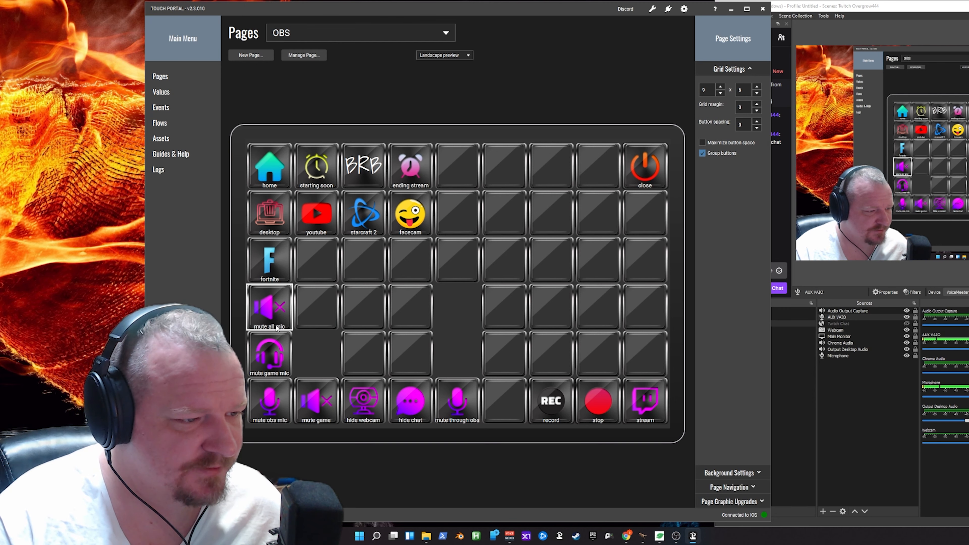
# - Select the mute obs mic, mute game mic and mute all mic buttons in turn to review them
pyautogui.click(270, 391)
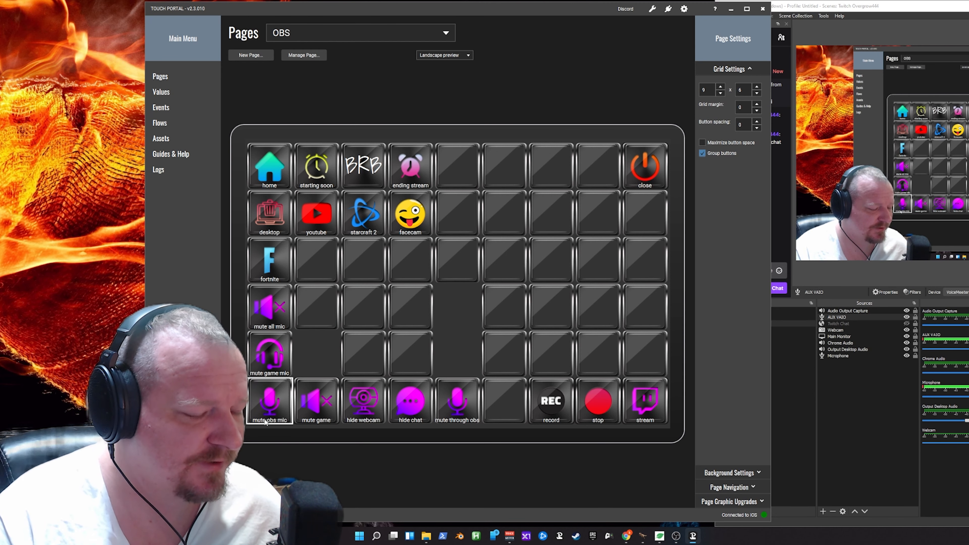
pyautogui.click(272, 370)
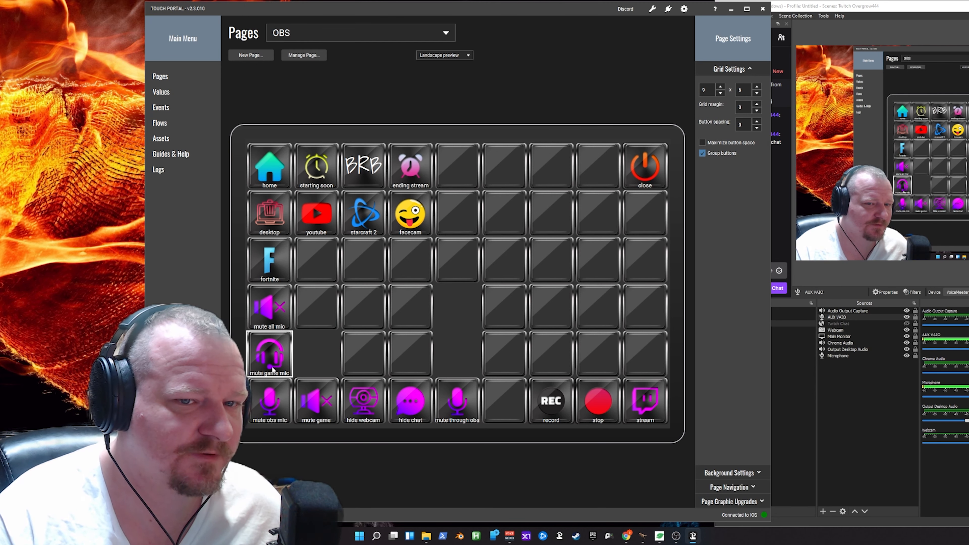
pyautogui.click(278, 314)
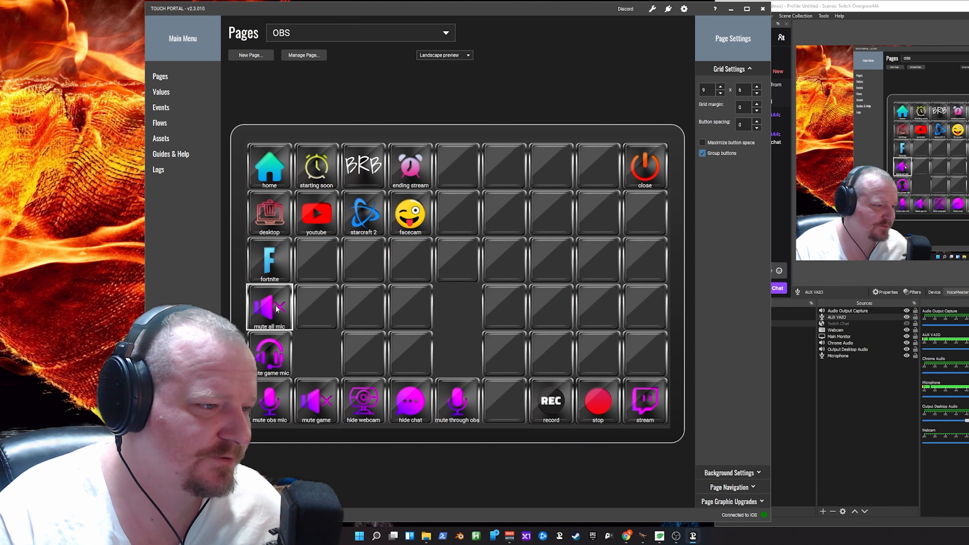